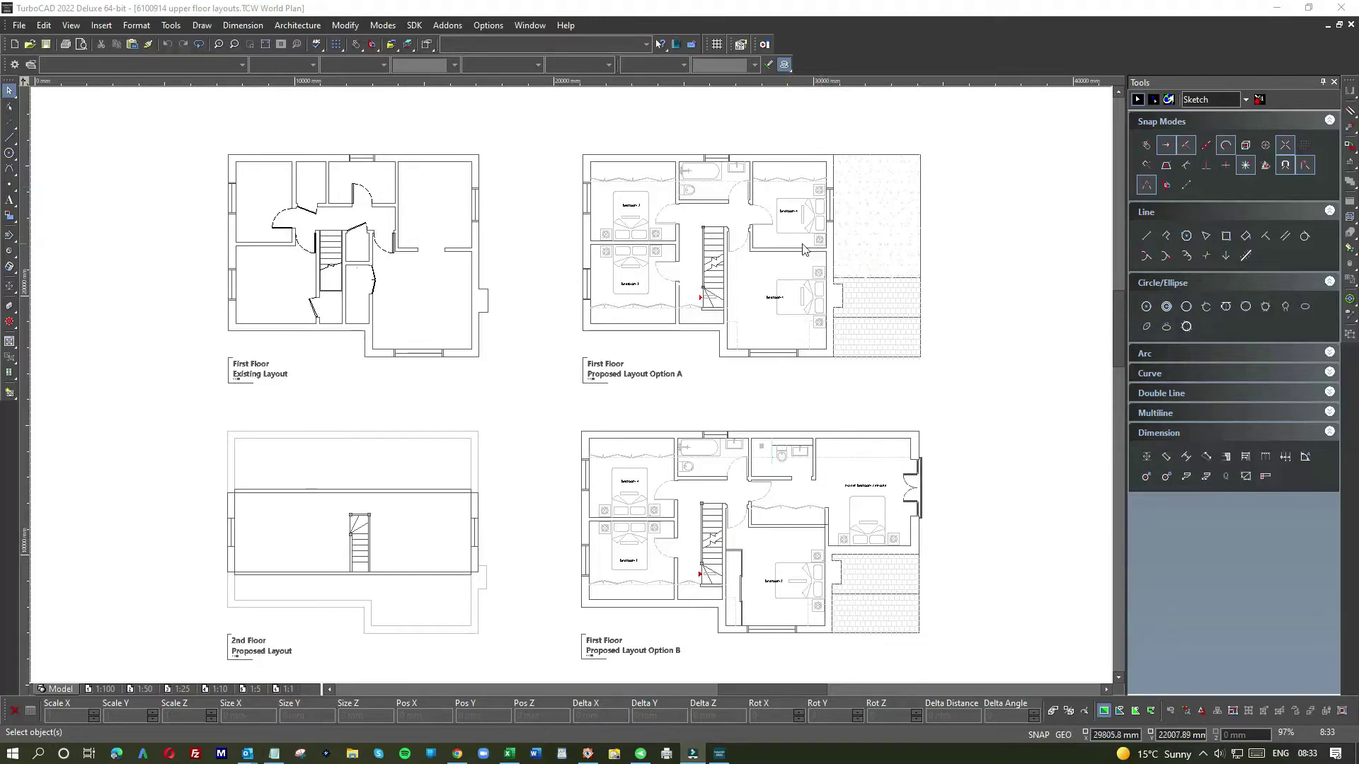
Turn on the Design Director palette in the Customize dialog's palette settings
{"action": "scroll", "coordinate": [644, 319], "scroll_direction": "up", "scroll_amount": 2}
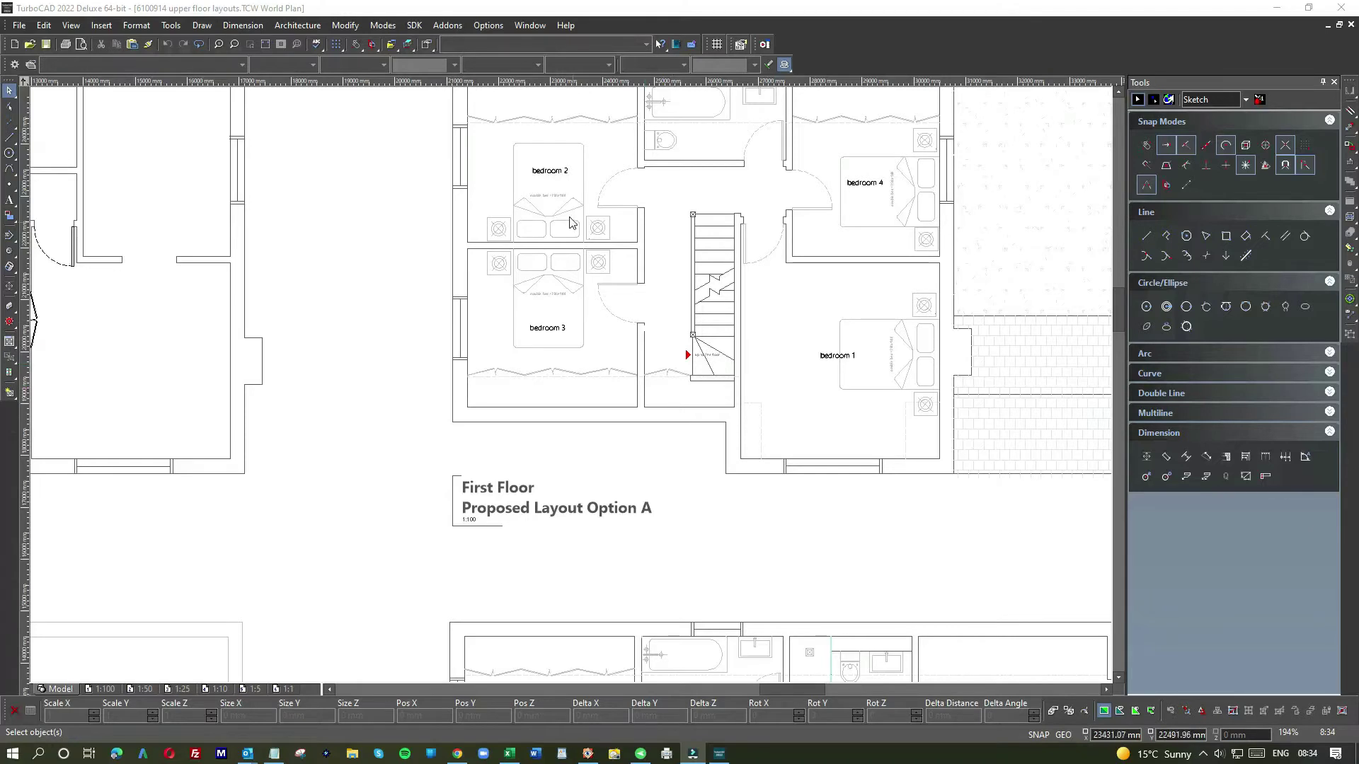
{"action": "scroll", "coordinate": [704, 347], "scroll_direction": "down", "scroll_amount": 2}
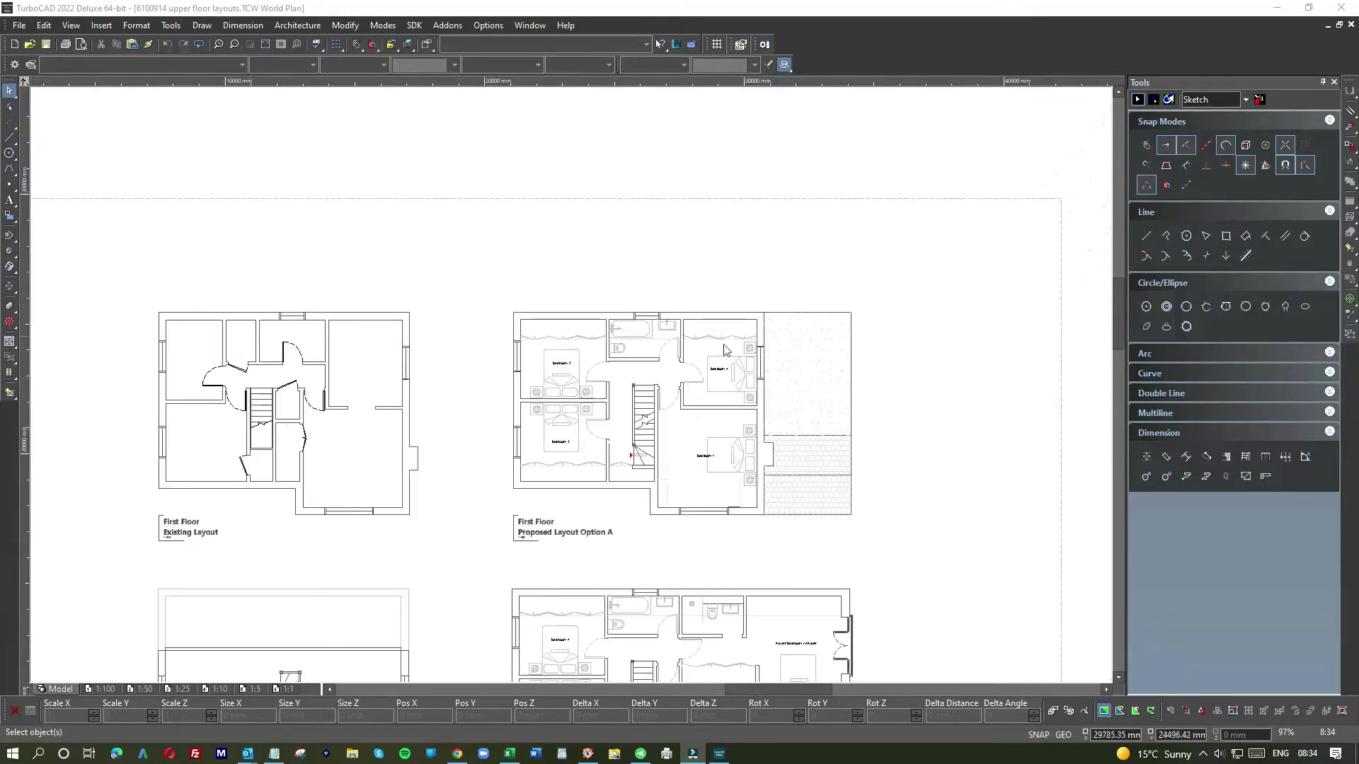
{"action": "scroll", "coordinate": [683, 480], "scroll_direction": "down", "scroll_amount": 1}
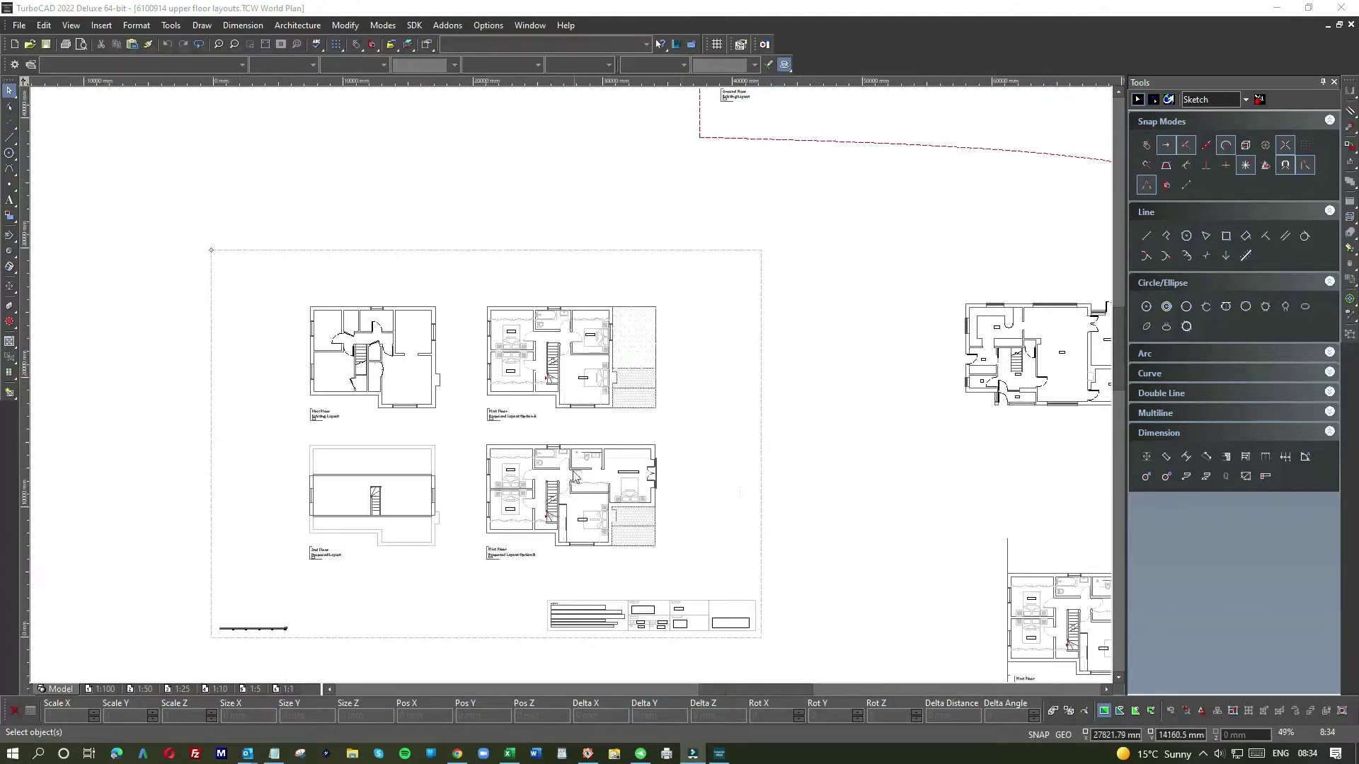
{"action": "scroll", "coordinate": [577, 509], "scroll_direction": "up", "scroll_amount": 2}
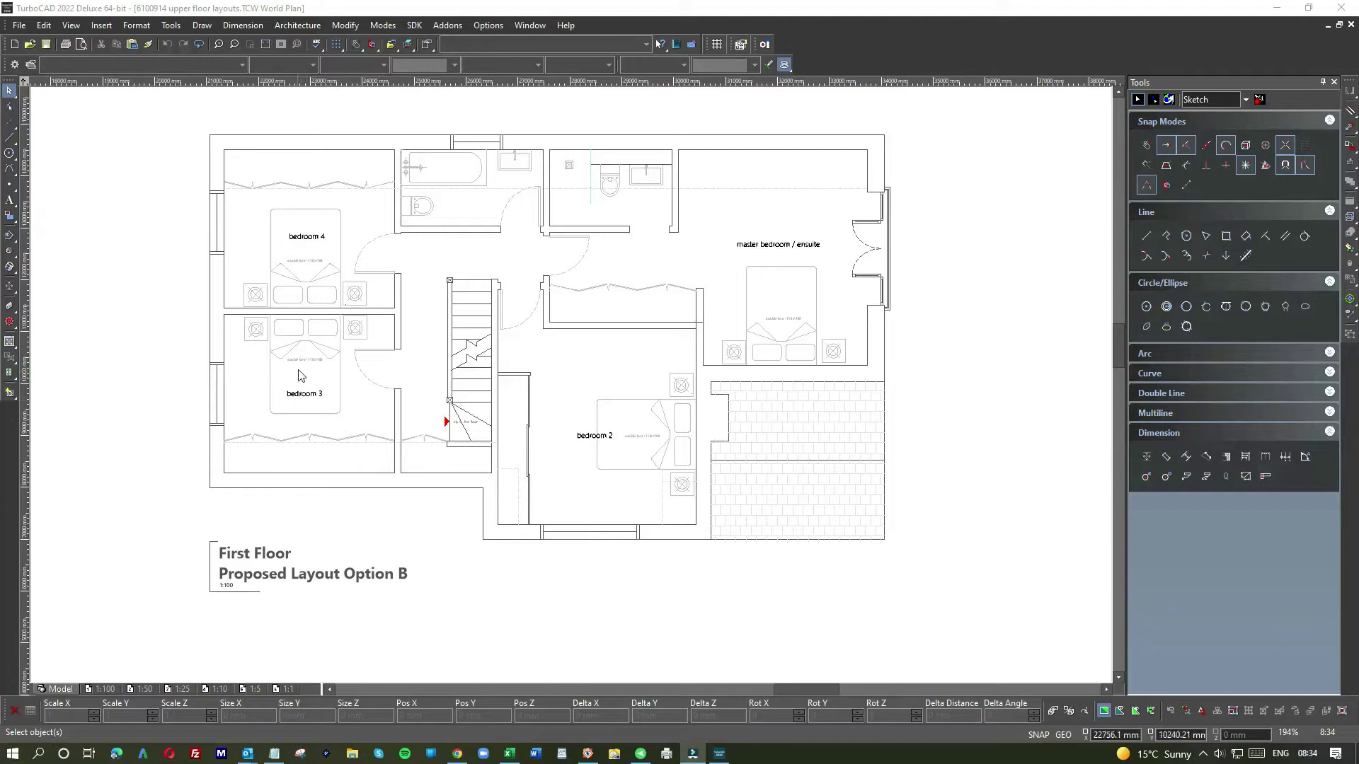
{"action": "scroll", "coordinate": [300, 370], "scroll_direction": "up", "scroll_amount": 2}
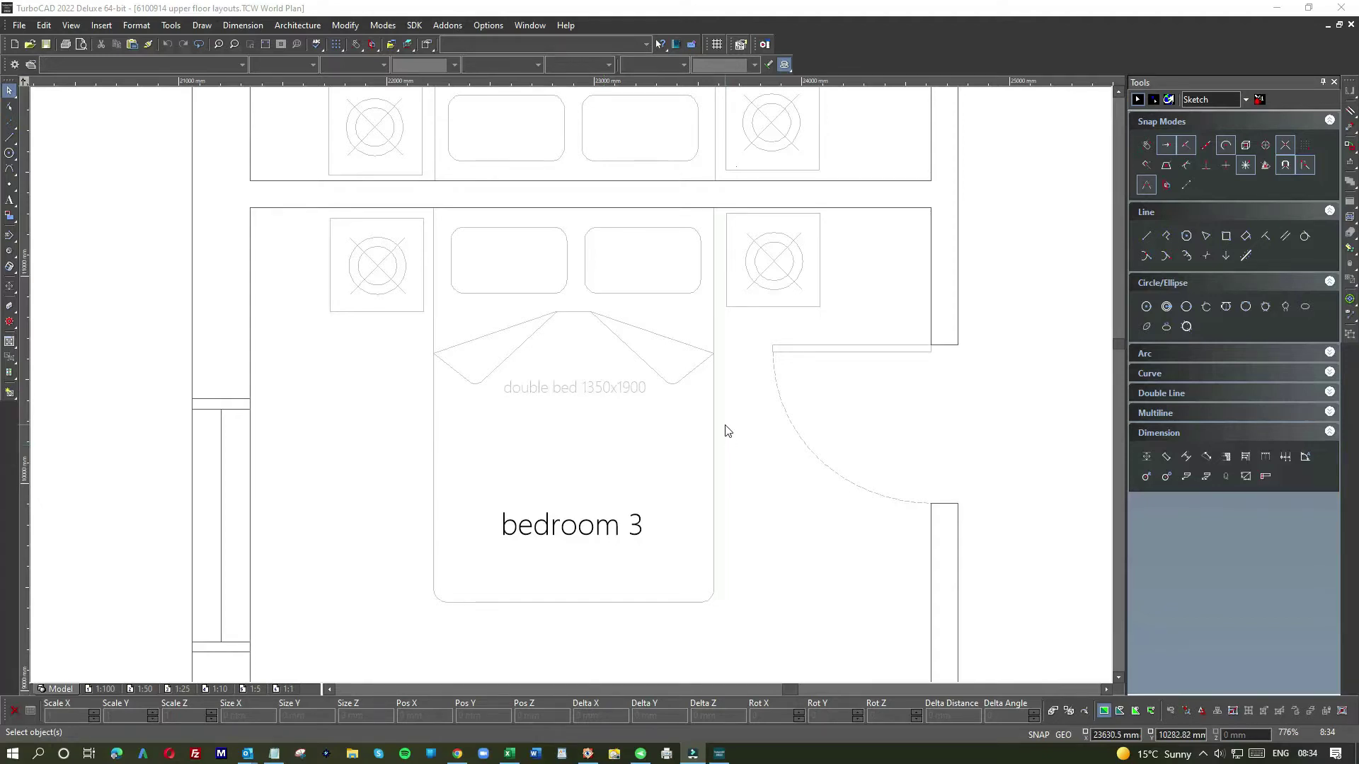
{"action": "scroll", "coordinate": [726, 431], "scroll_direction": "down", "scroll_amount": 2}
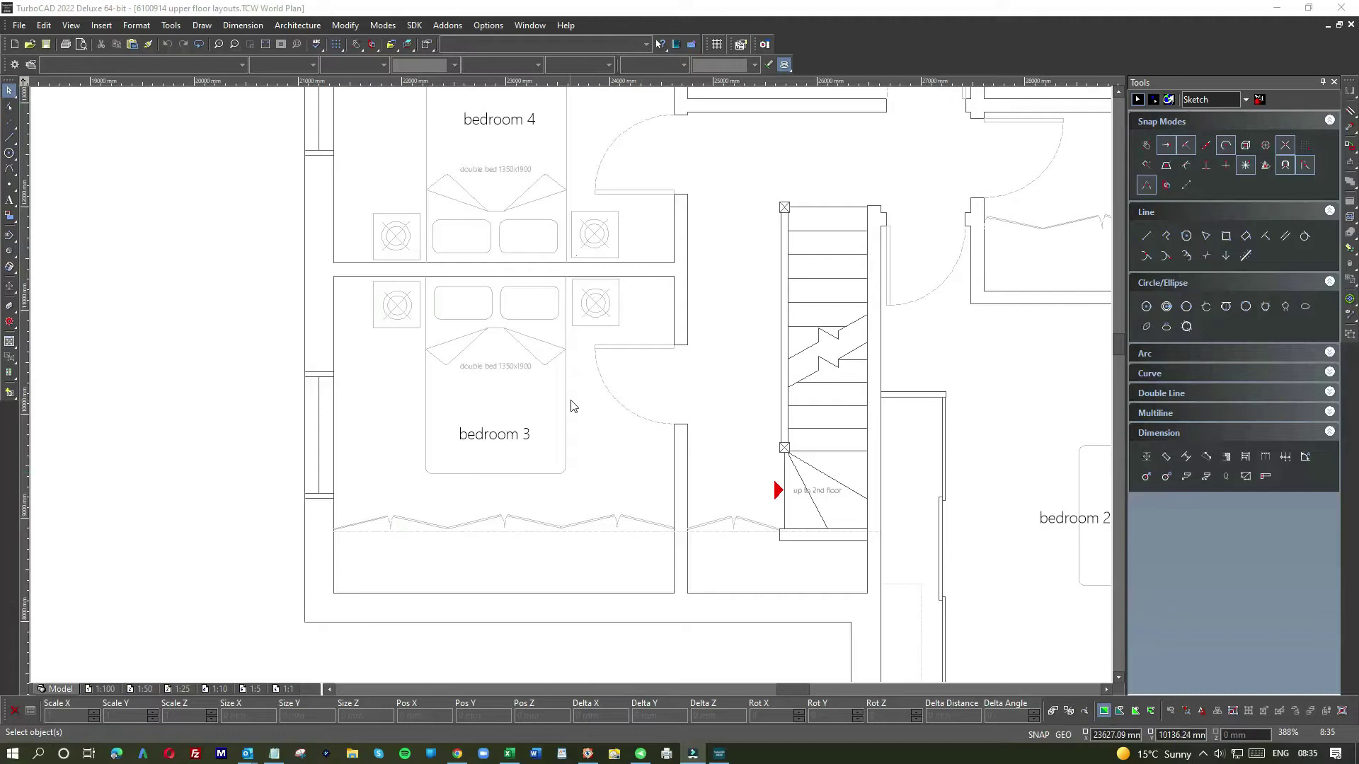
{"action": "scroll", "coordinate": [573, 405], "scroll_direction": "down", "scroll_amount": 2}
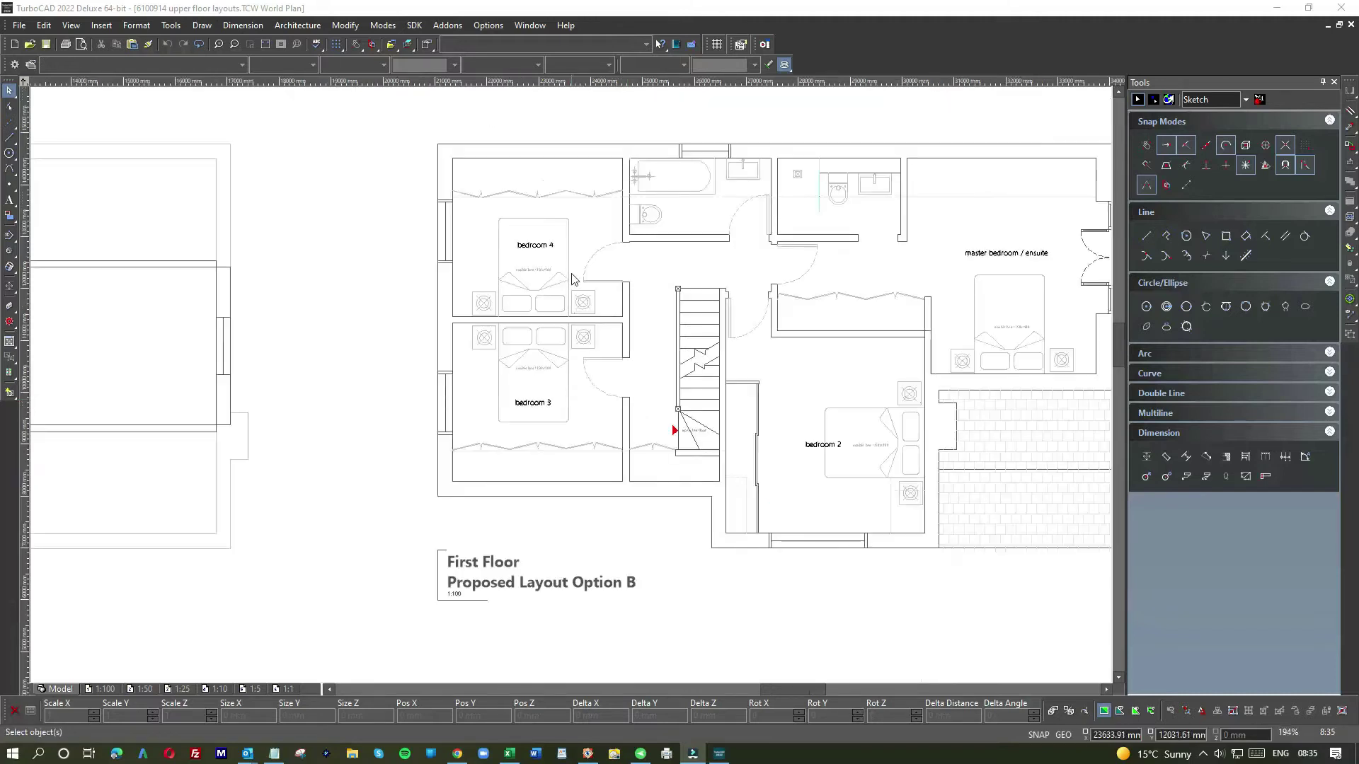
{"action": "scroll", "coordinate": [571, 389], "scroll_direction": "up", "scroll_amount": 2}
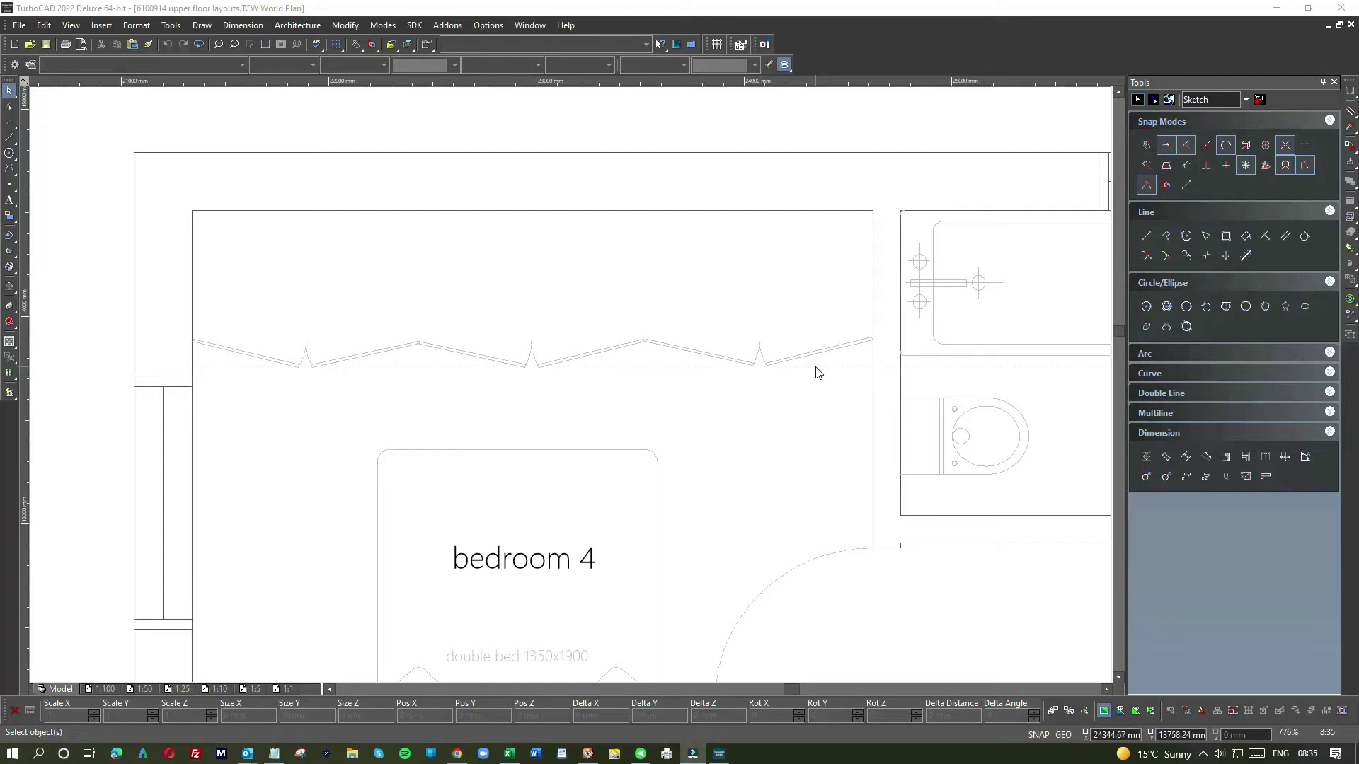
{"action": "scroll", "coordinate": [819, 373], "scroll_direction": "down", "scroll_amount": 2}
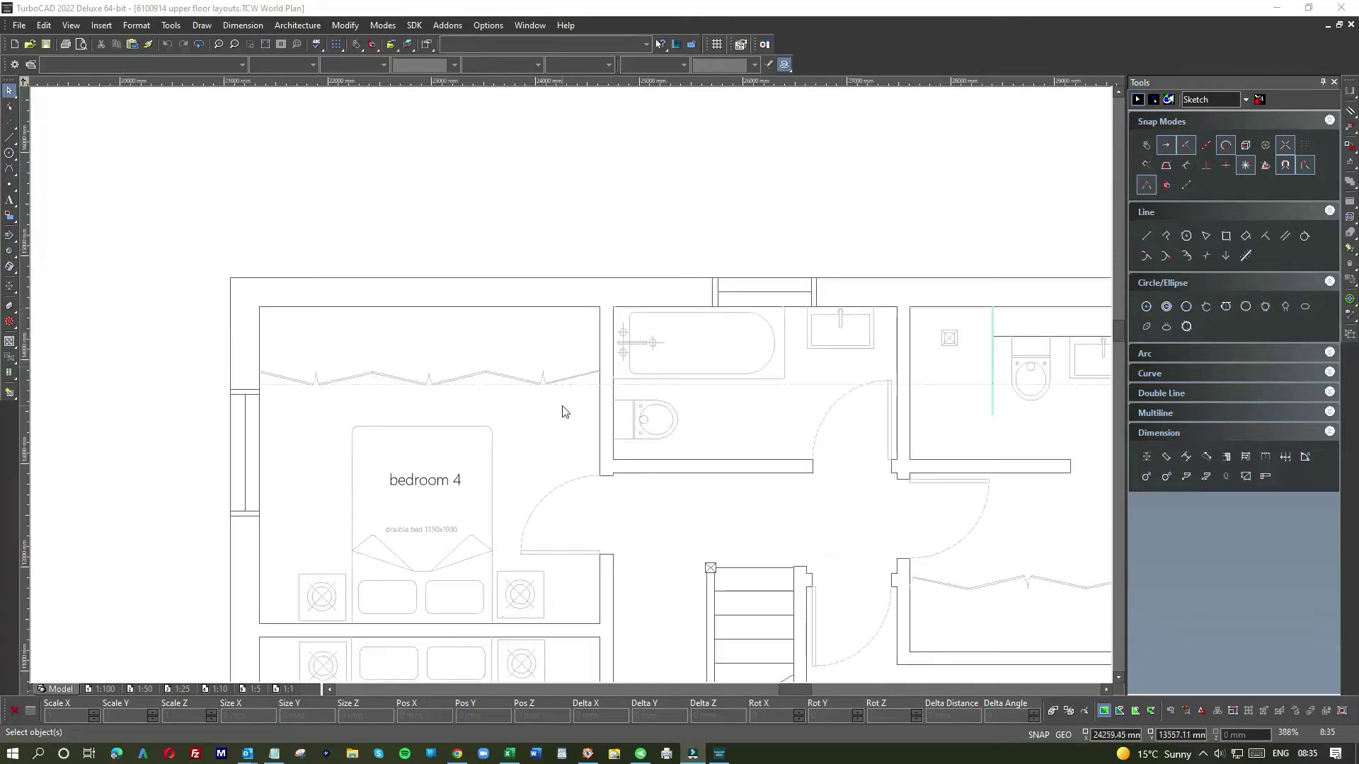
{"action": "scroll", "coordinate": [547, 436], "scroll_direction": "down", "scroll_amount": 2}
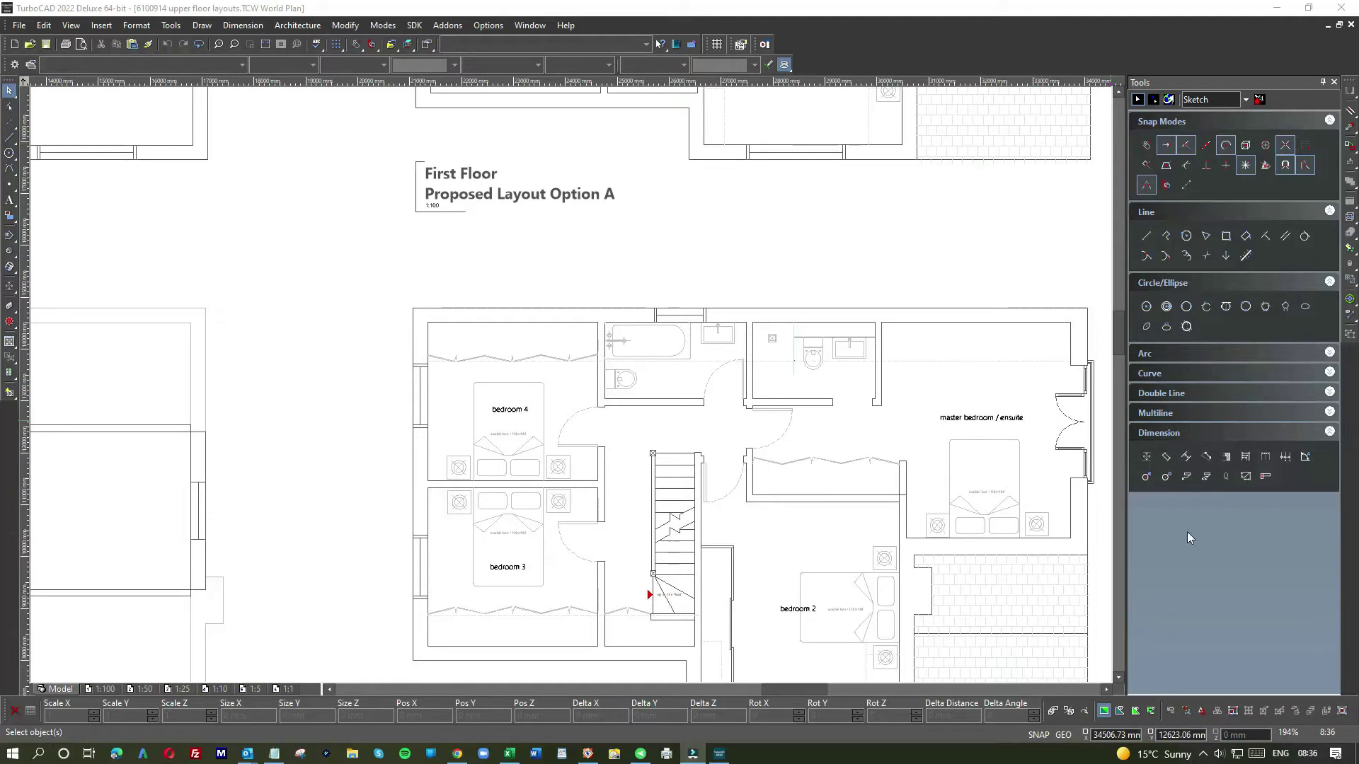
{"action": "double_click", "coordinate": [974, 46]}
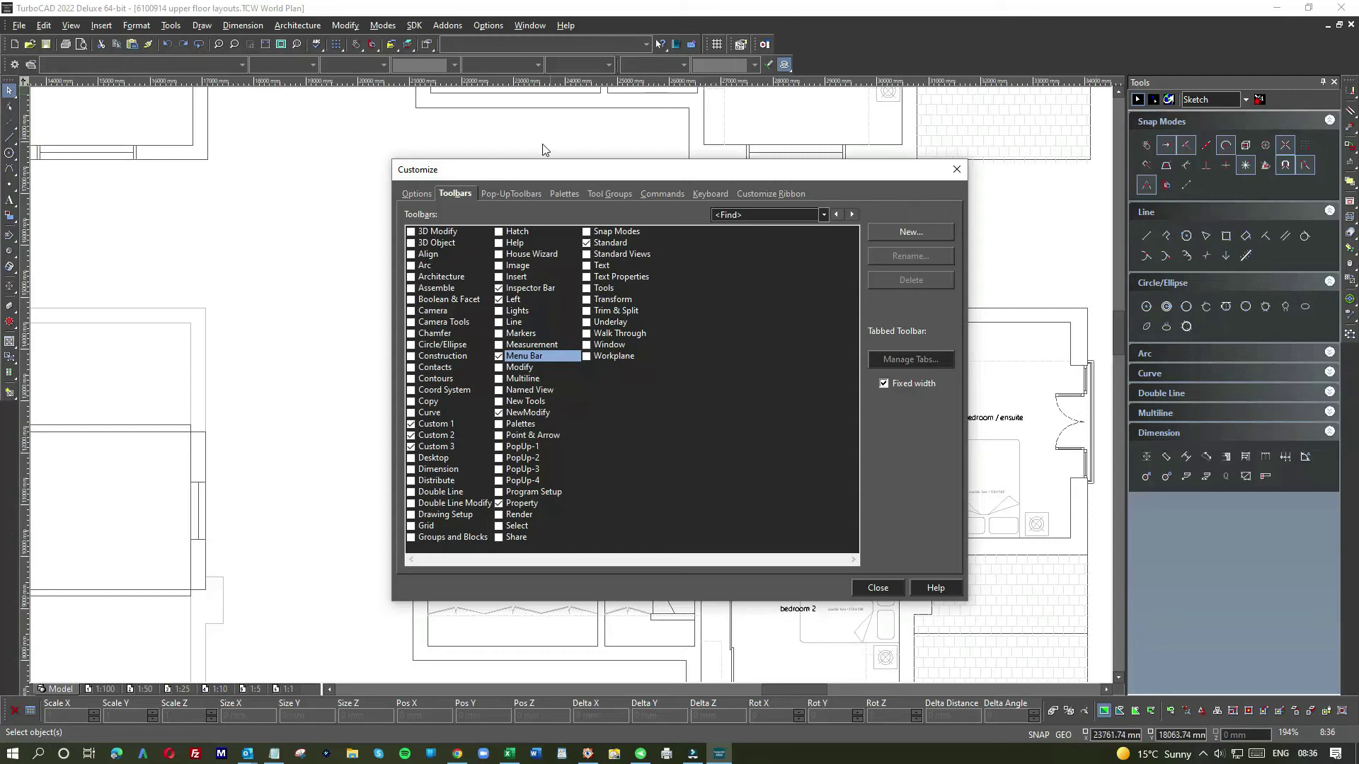
{"action": "left_click", "coordinate": [556, 194]}
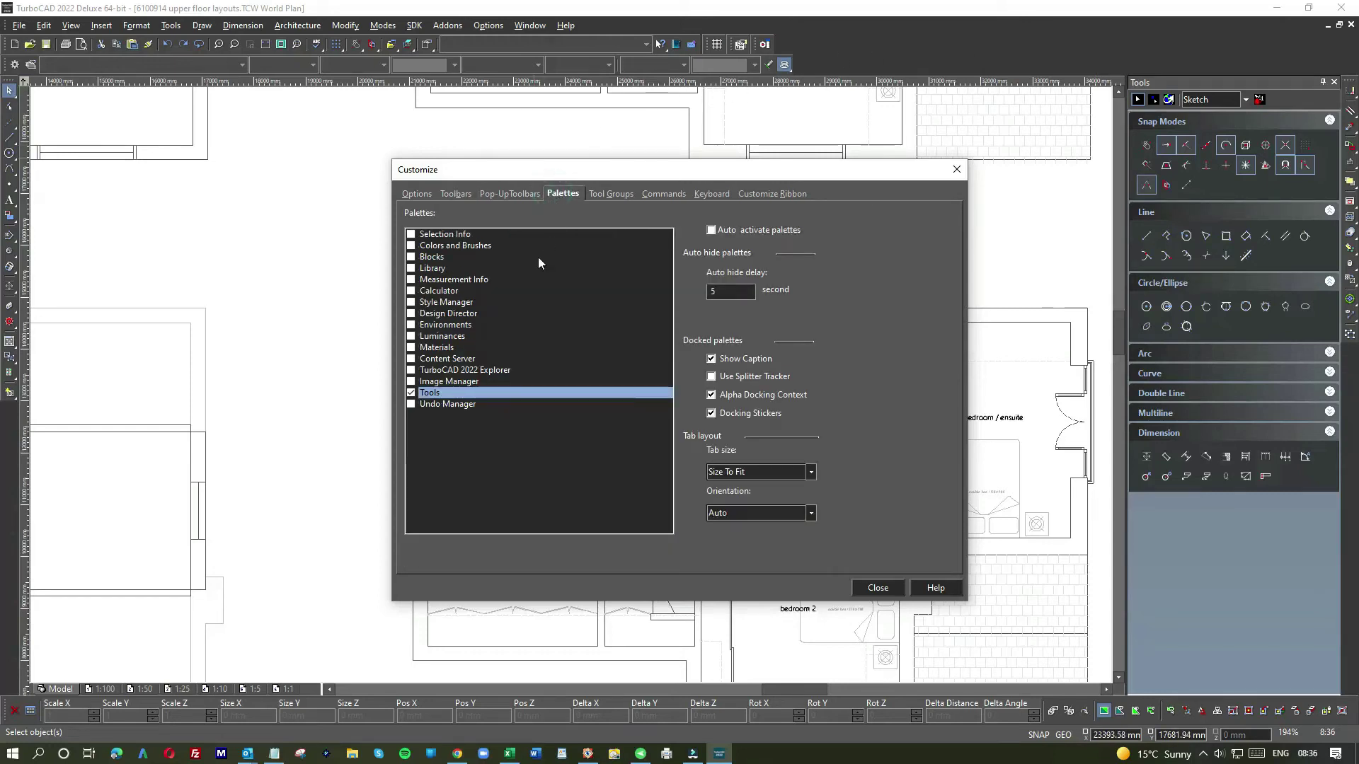
{"action": "left_click", "coordinate": [411, 314]}
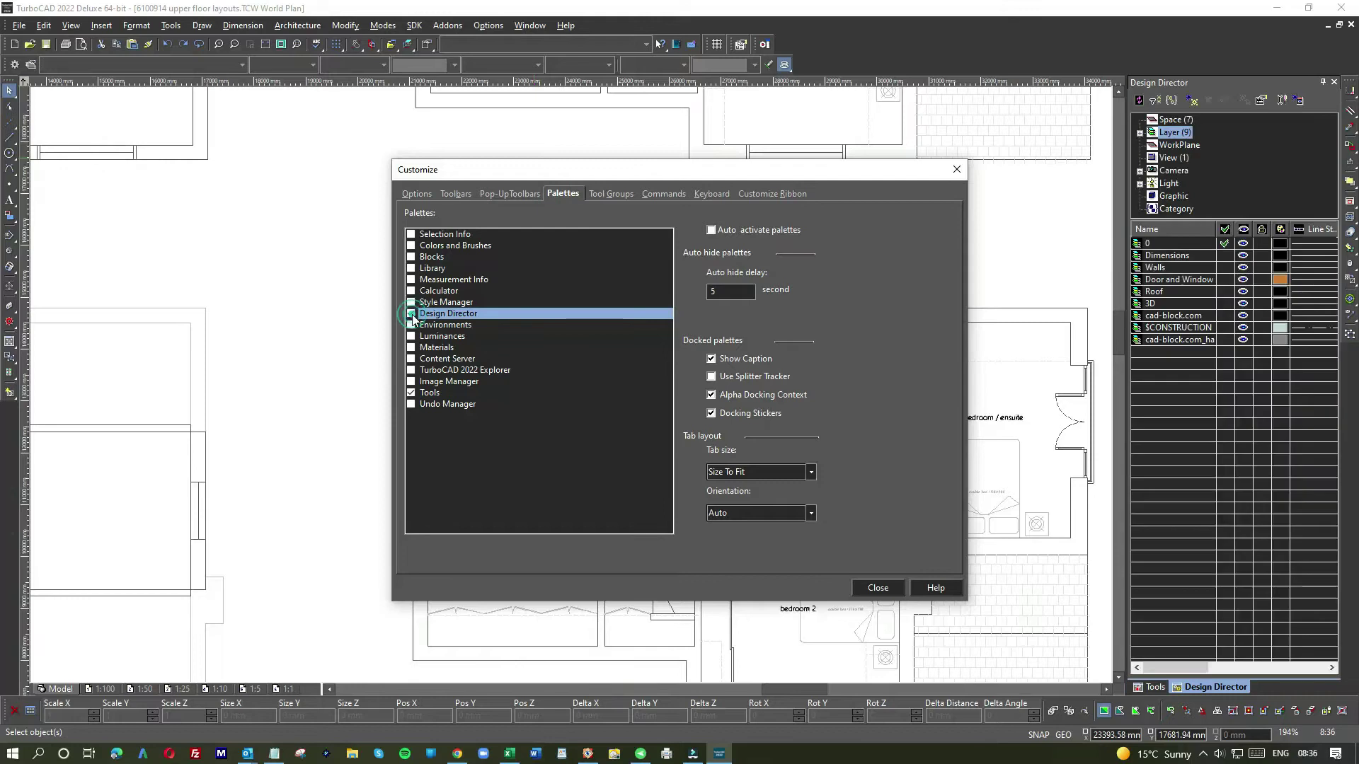
{"action": "left_click", "coordinate": [876, 588]}
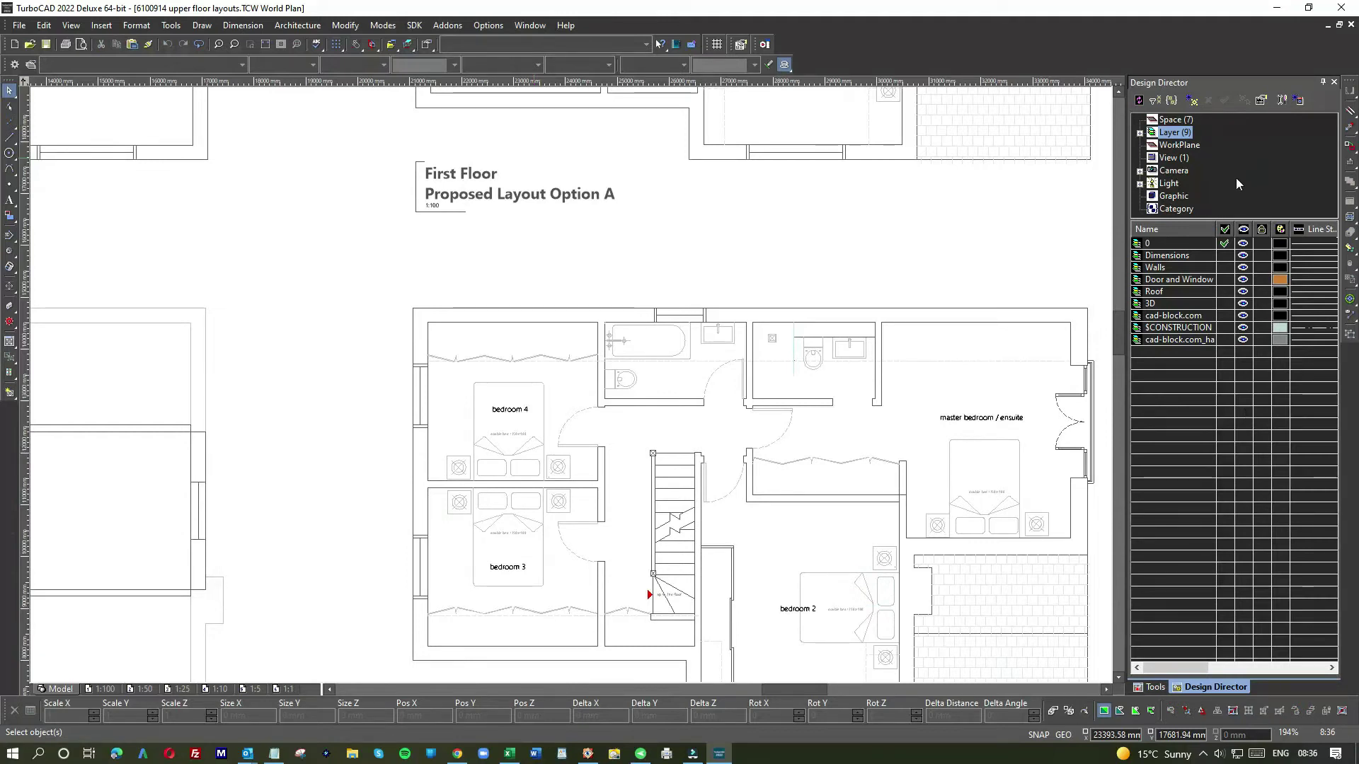
Switch to the Design Director tab to list the drawing's nine layers
{"action": "left_click", "coordinate": [1153, 686]}
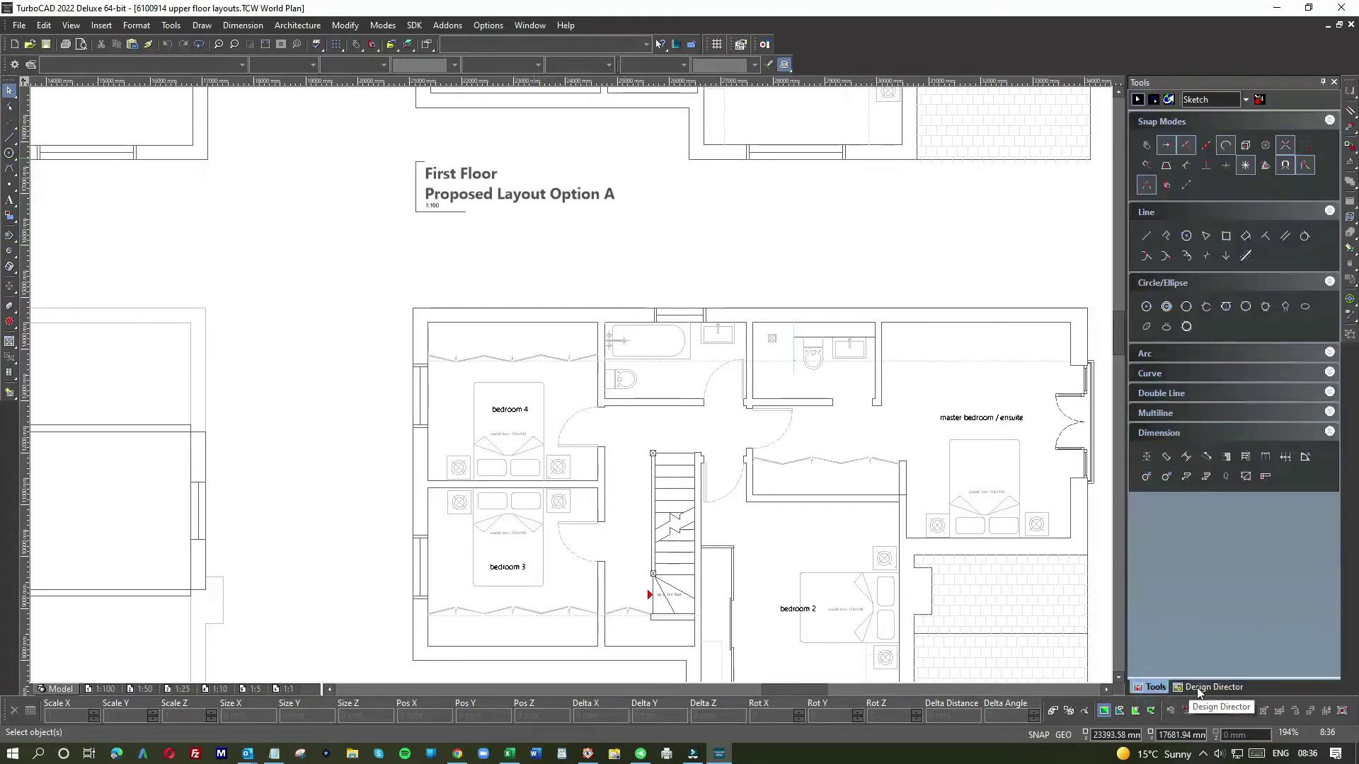
{"action": "left_click", "coordinate": [1197, 687]}
{"action": "left_click", "coordinate": [1154, 690]}
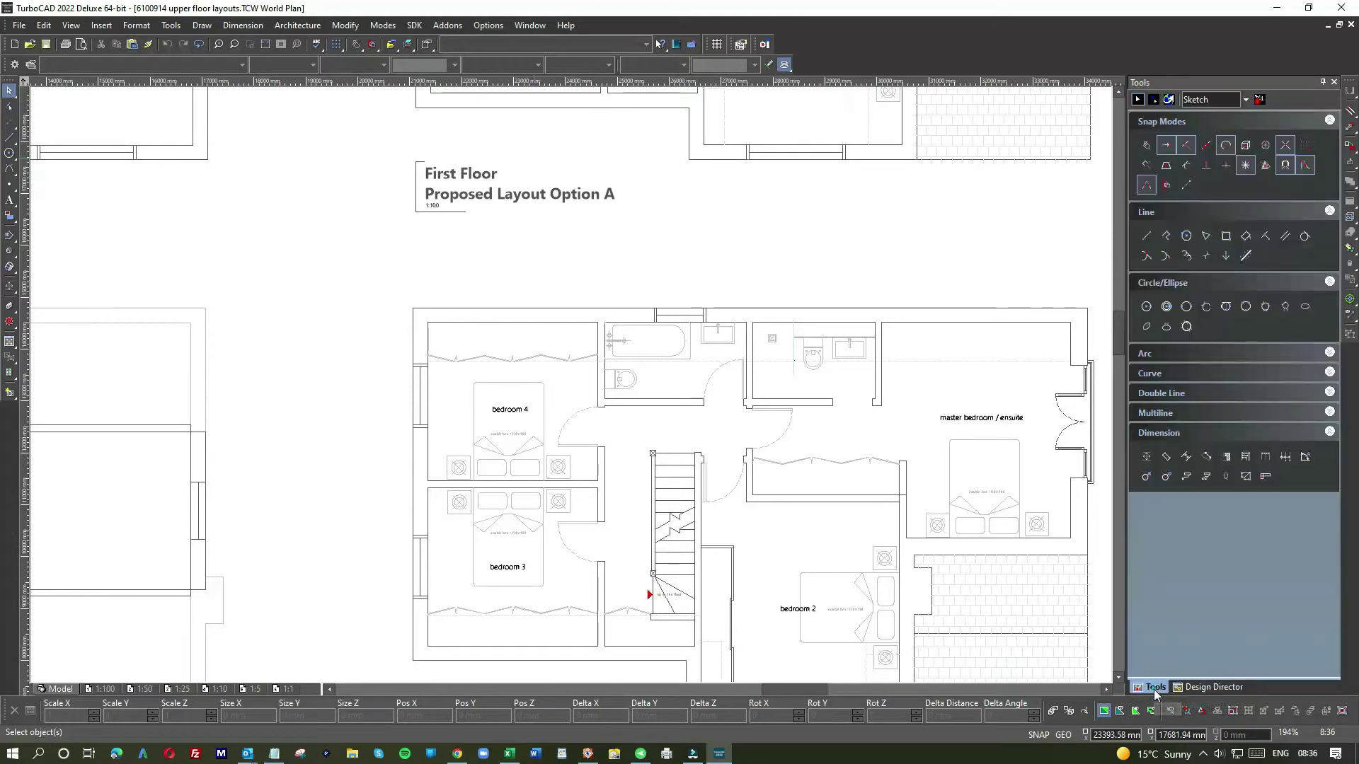
Show the Design Director layer list and zoom out to view all four floor plans
{"action": "left_click", "coordinate": [1202, 688]}
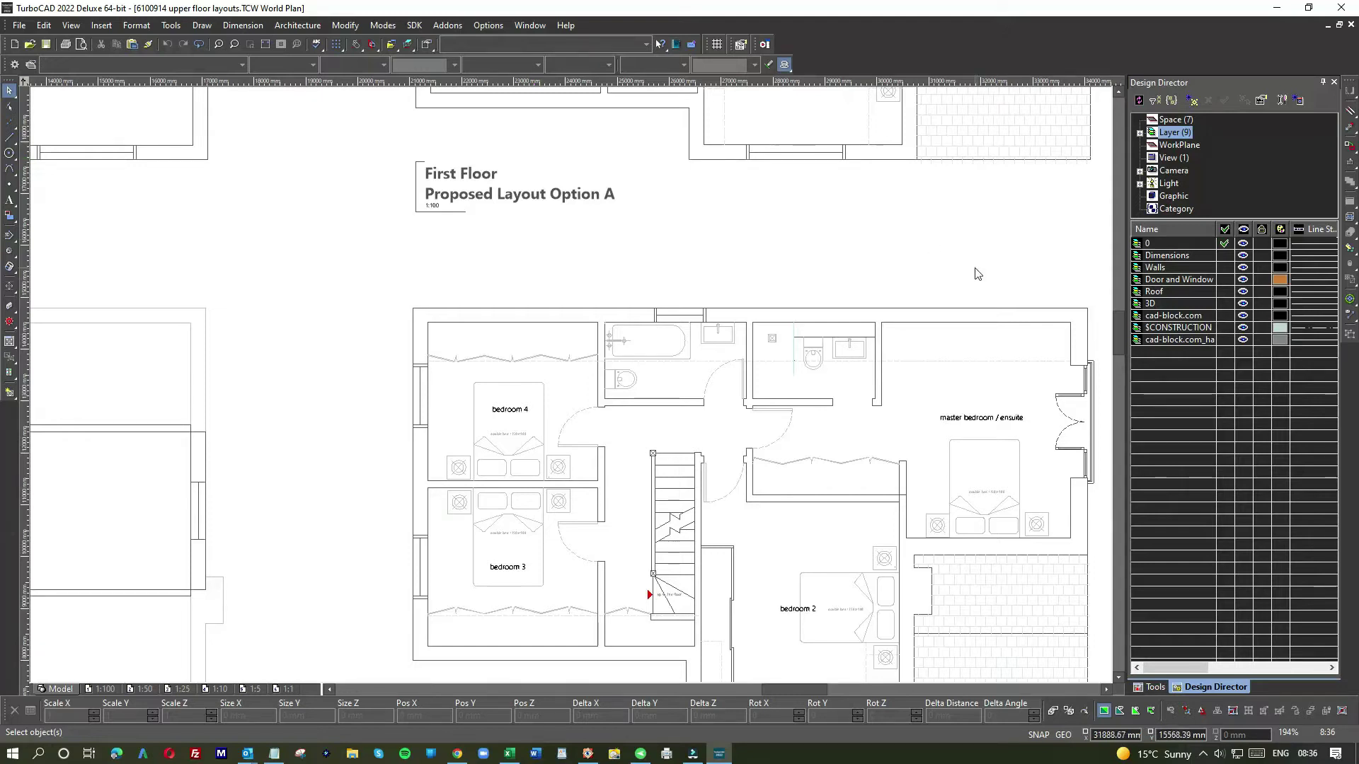
{"action": "scroll", "coordinate": [571, 385], "scroll_direction": "down", "scroll_amount": 3}
{"action": "scroll", "coordinate": [559, 388], "scroll_direction": "up", "scroll_amount": 3}
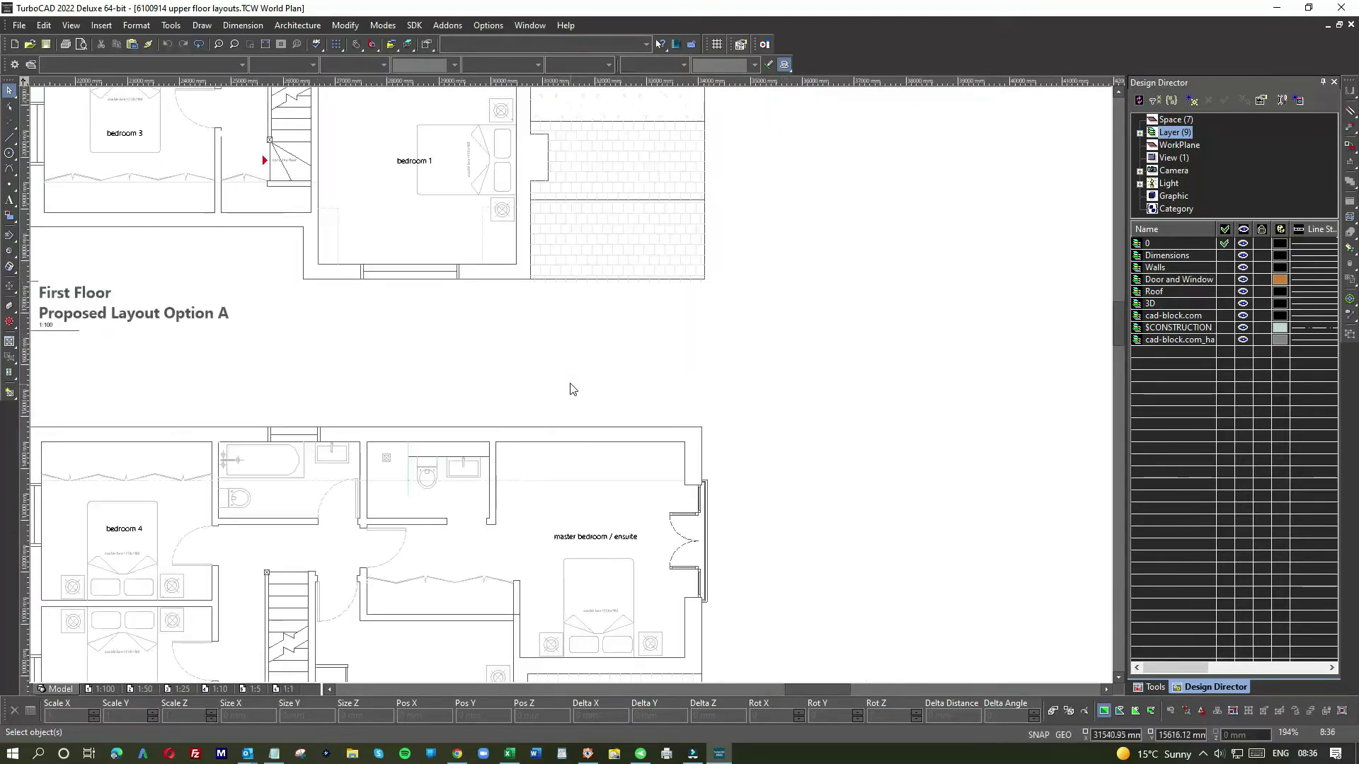
{"action": "scroll", "coordinate": [569, 388], "scroll_direction": "down", "scroll_amount": 2}
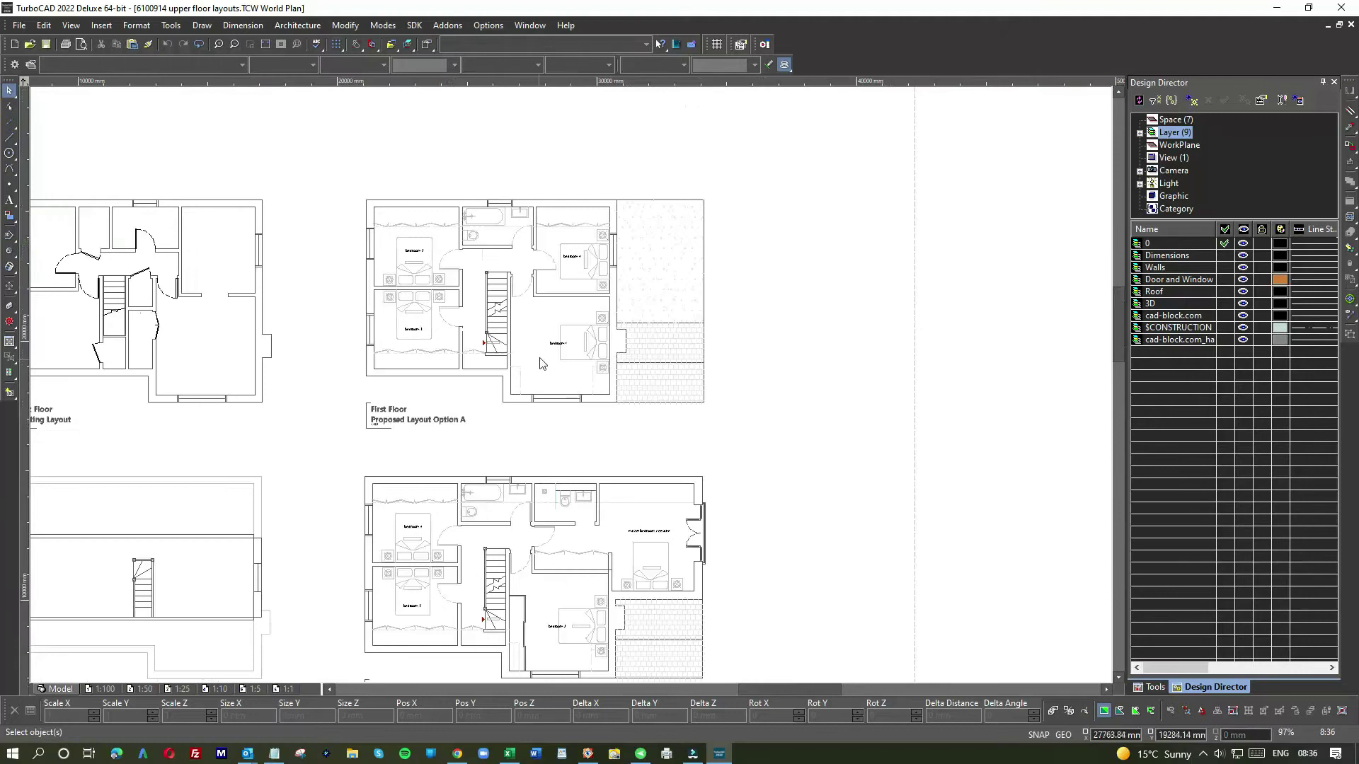
{"action": "scroll", "coordinate": [570, 386], "scroll_direction": "up", "scroll_amount": 2}
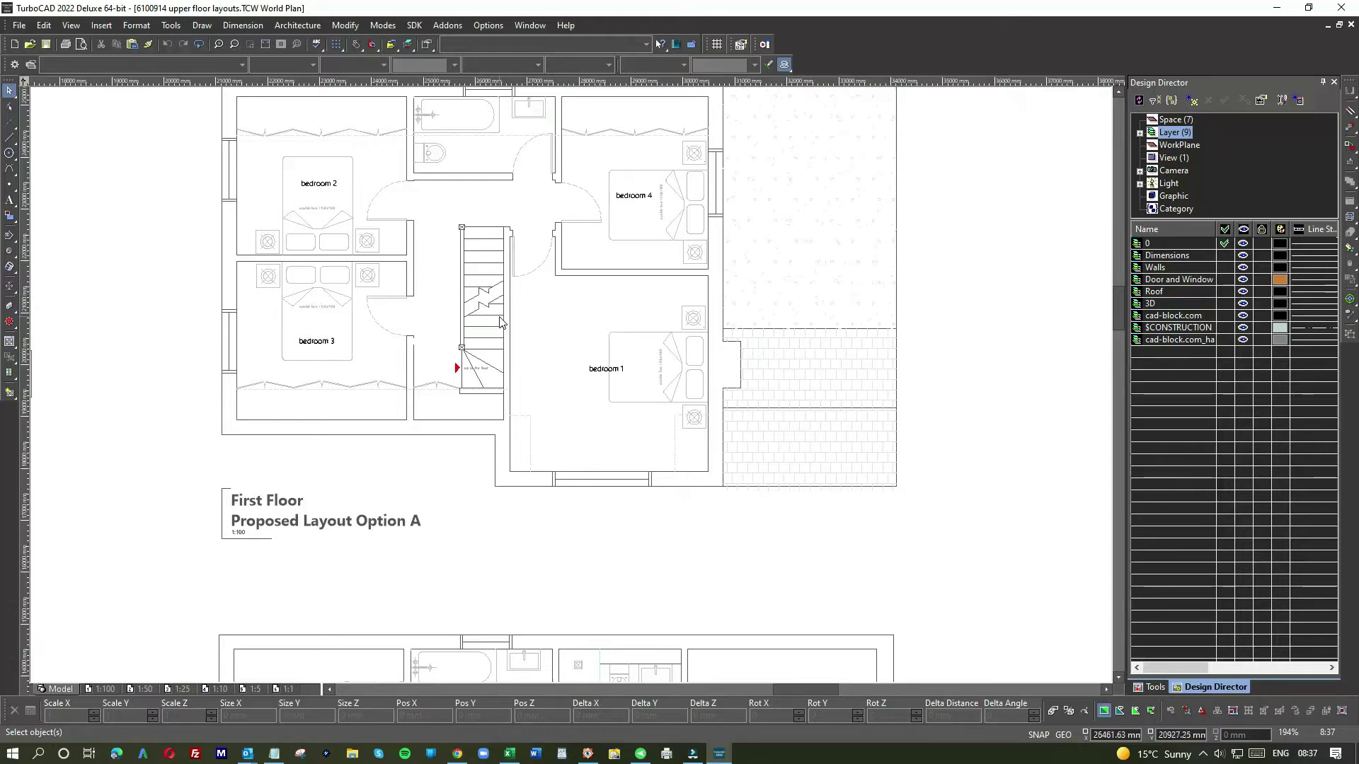
{"action": "scroll", "coordinate": [647, 454], "scroll_direction": "down", "scroll_amount": 2}
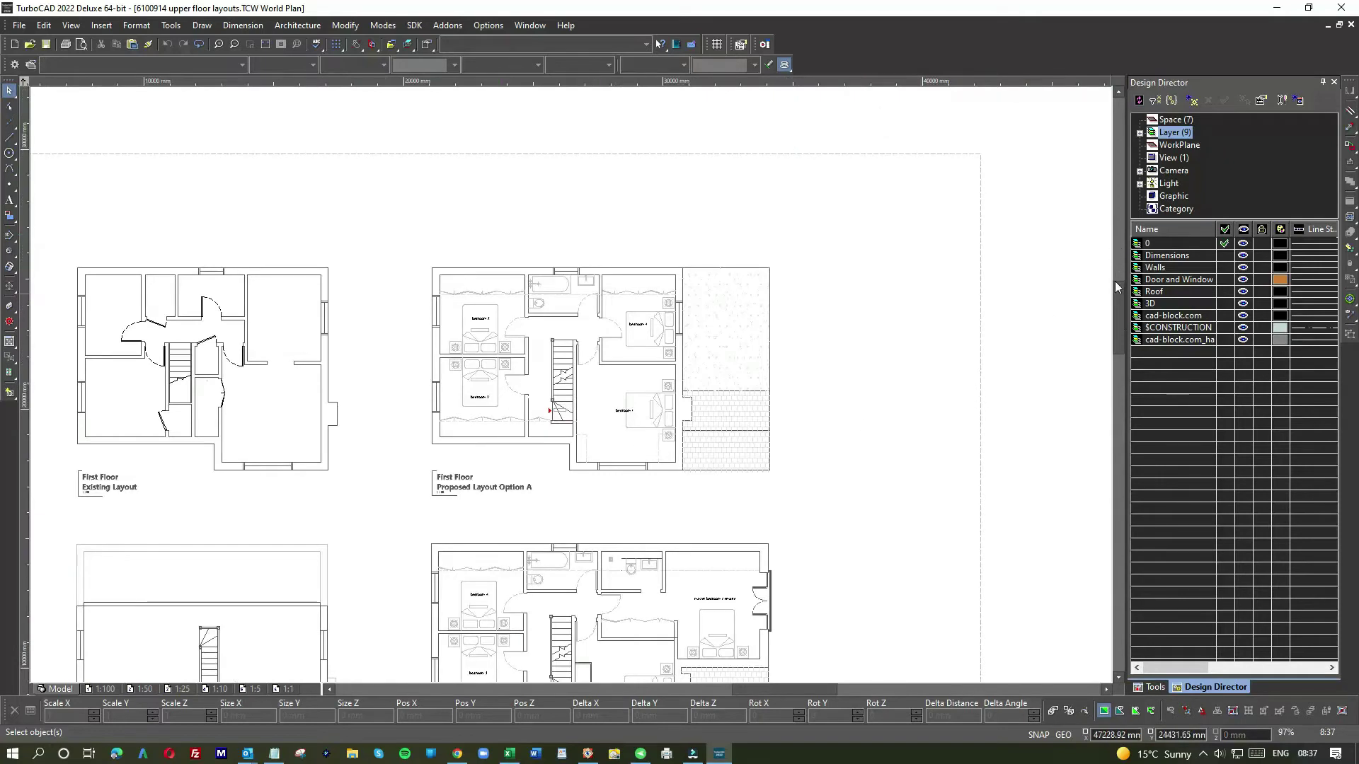
{"action": "left_click_drag", "start_coordinate": [1120, 292], "coordinate": [1121, 375]}
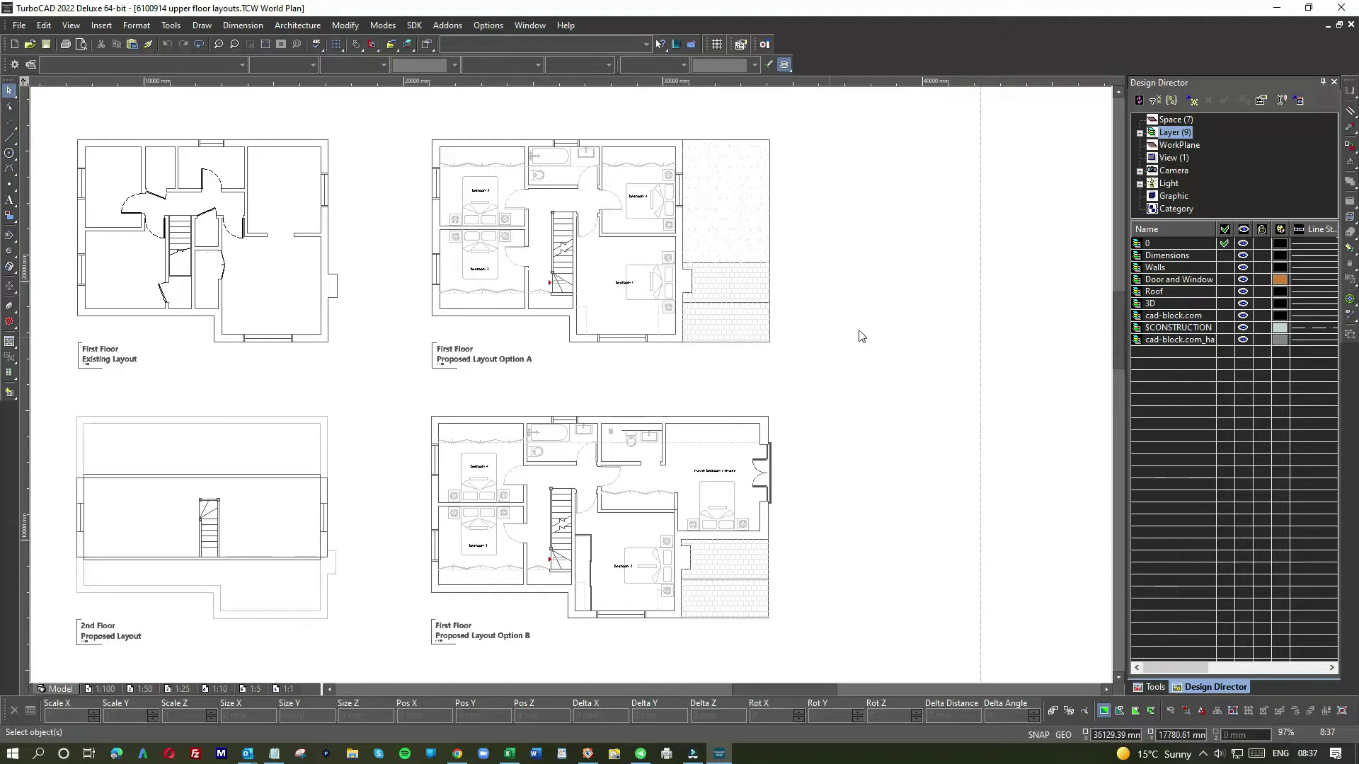
Create a new layer named 'furniture' in place of the default Layer_9
{"action": "left_click", "coordinate": [1191, 102]}
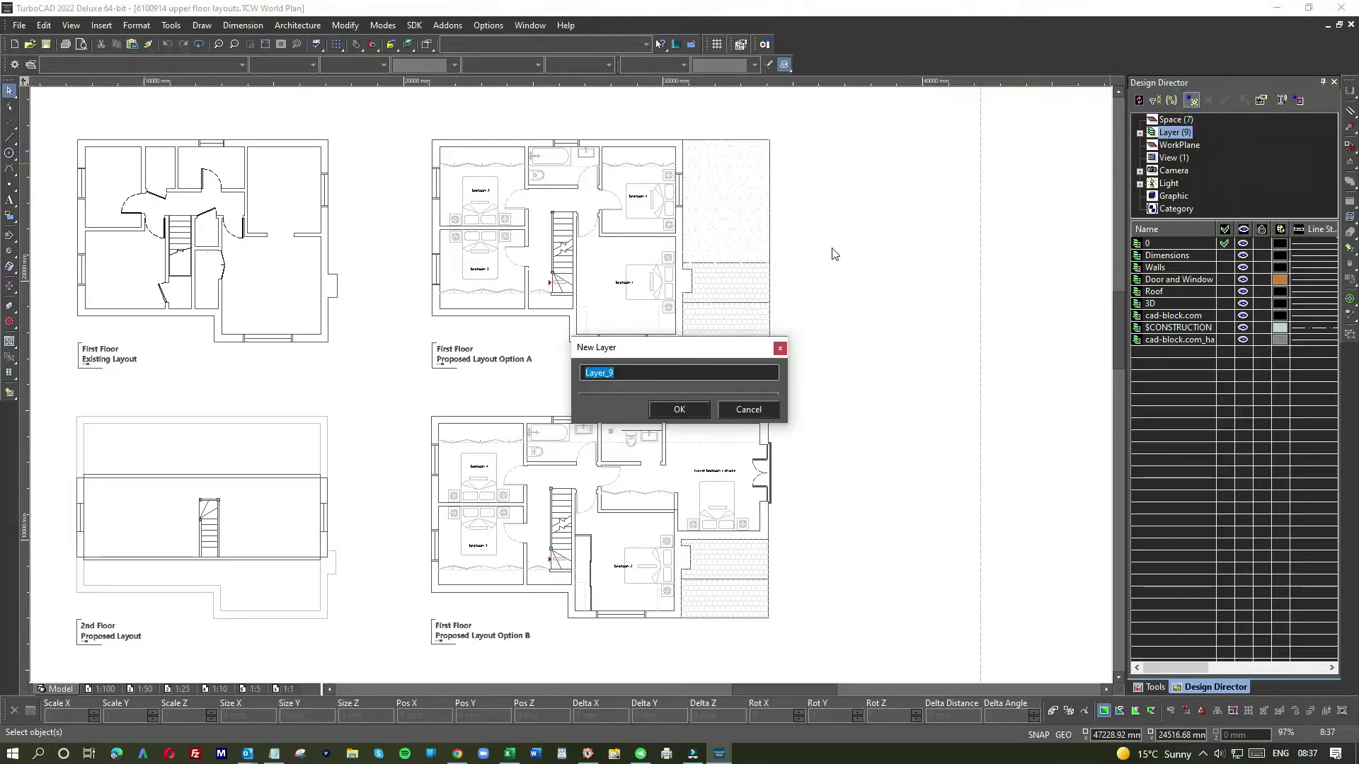
{"action": "double_click", "coordinate": [623, 372]}
{"action": "type", "text": "furniture"}
{"action": "left_click", "coordinate": [659, 411]}
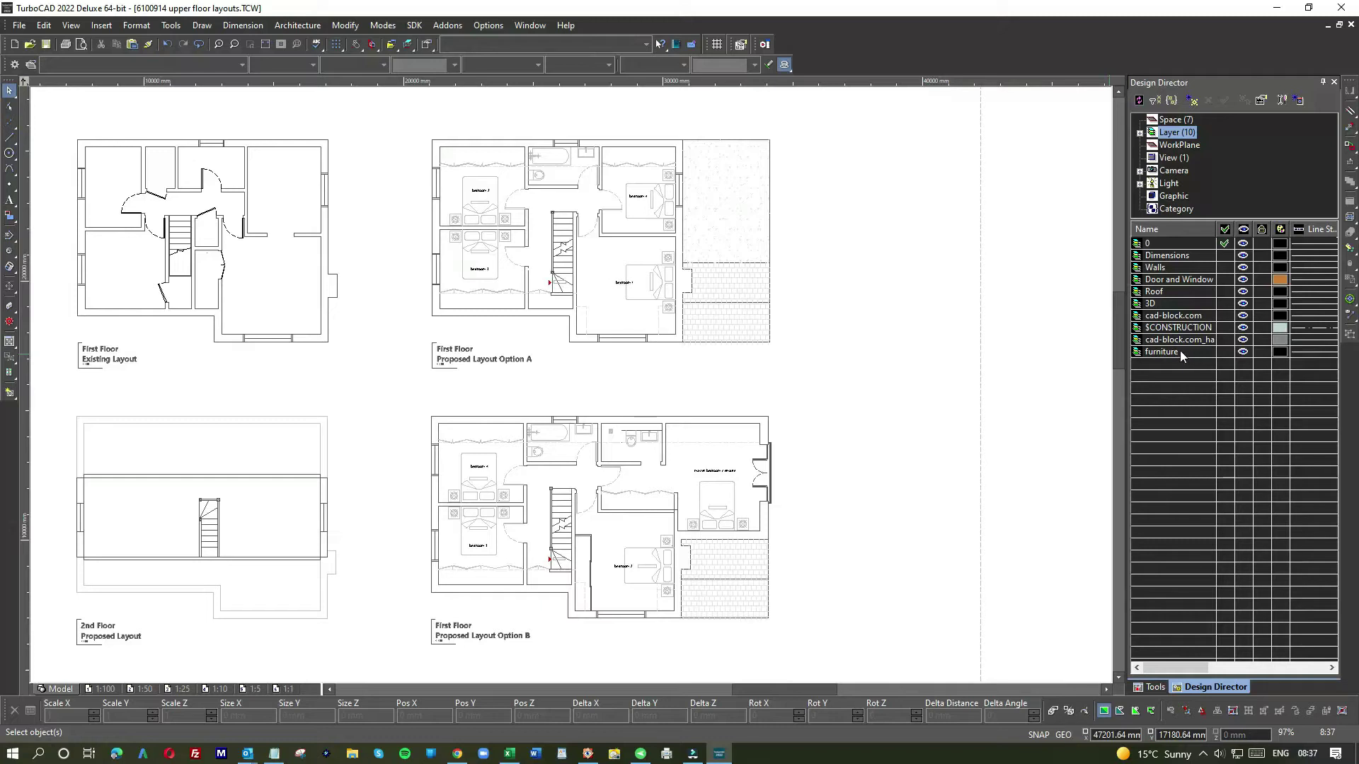
Toggle the furniture layer's visibility off and back on
{"action": "left_click", "coordinate": [1243, 352]}
{"action": "left_click", "coordinate": [1244, 352]}
{"action": "scroll", "coordinate": [638, 274], "scroll_direction": "up", "scroll_amount": 4}
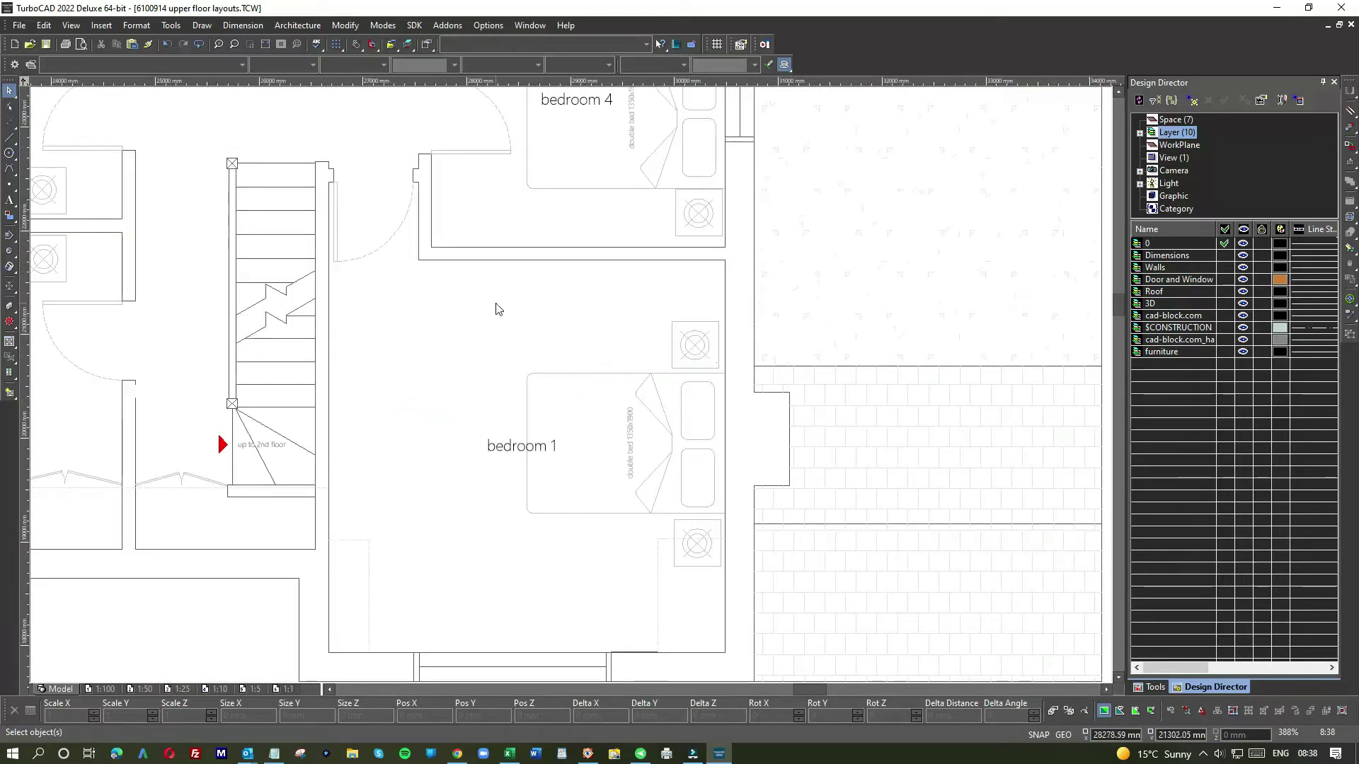
Move bedroom 1's bed and bedside tables to furniture, then hide and show it to confirm
{"action": "left_click_drag", "start_coordinate": [495, 305], "coordinate": [729, 598]}
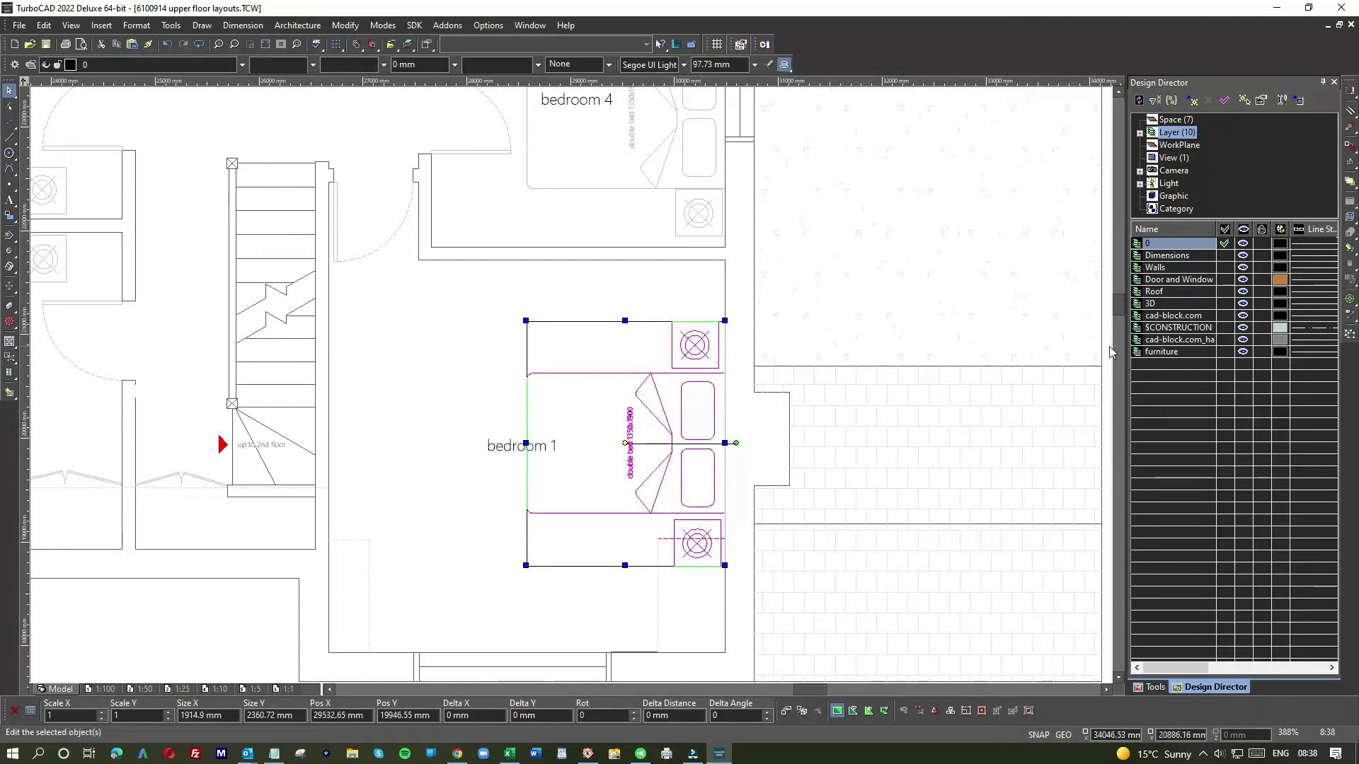
{"action": "left_click", "coordinate": [1225, 352]}
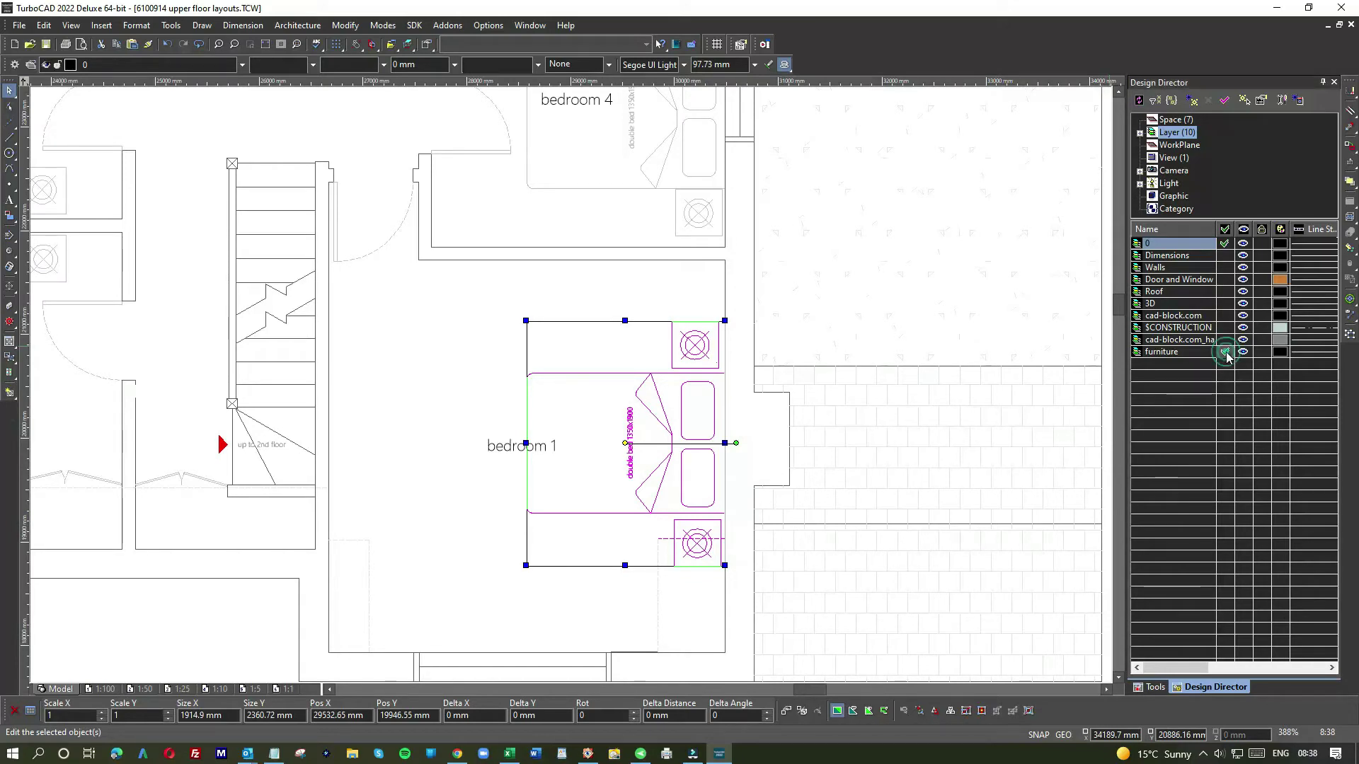
{"action": "left_click", "coordinate": [936, 291]}
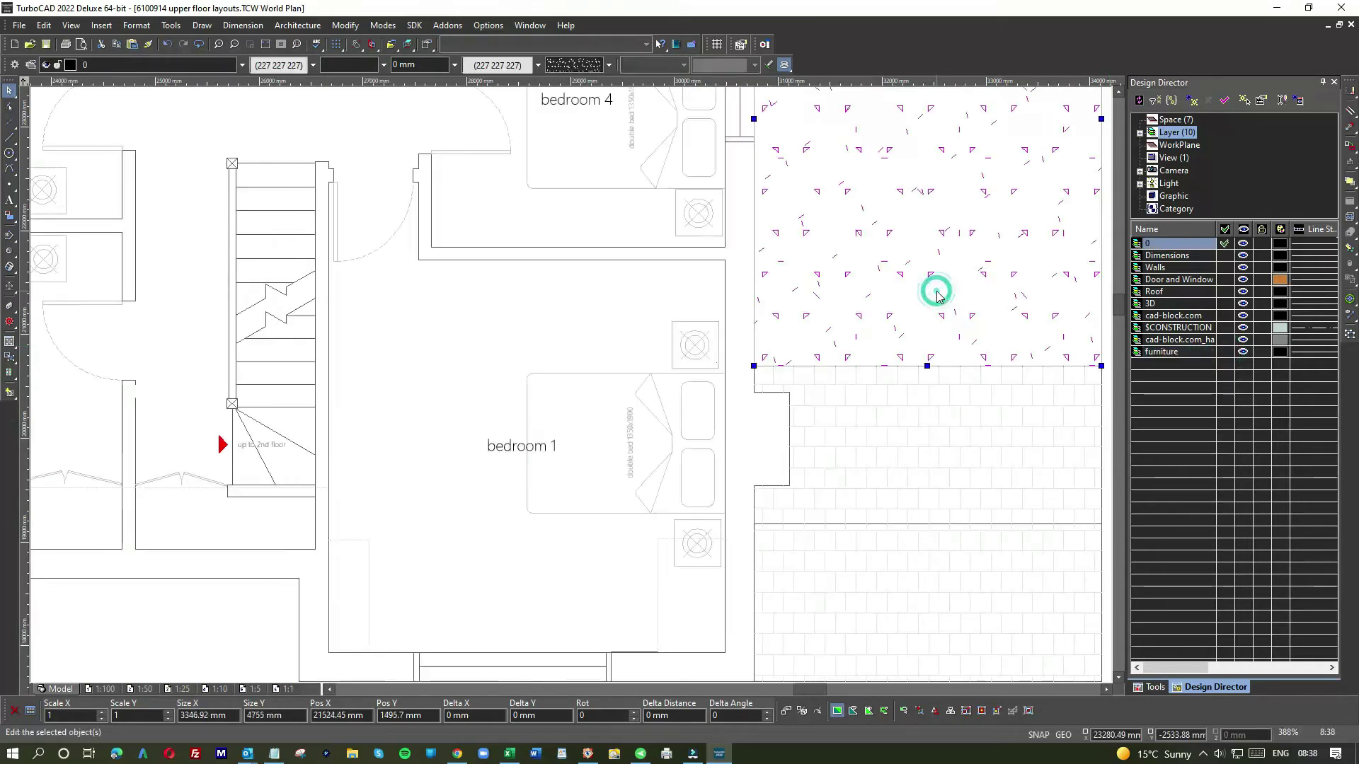
{"action": "left_click", "coordinate": [550, 301]}
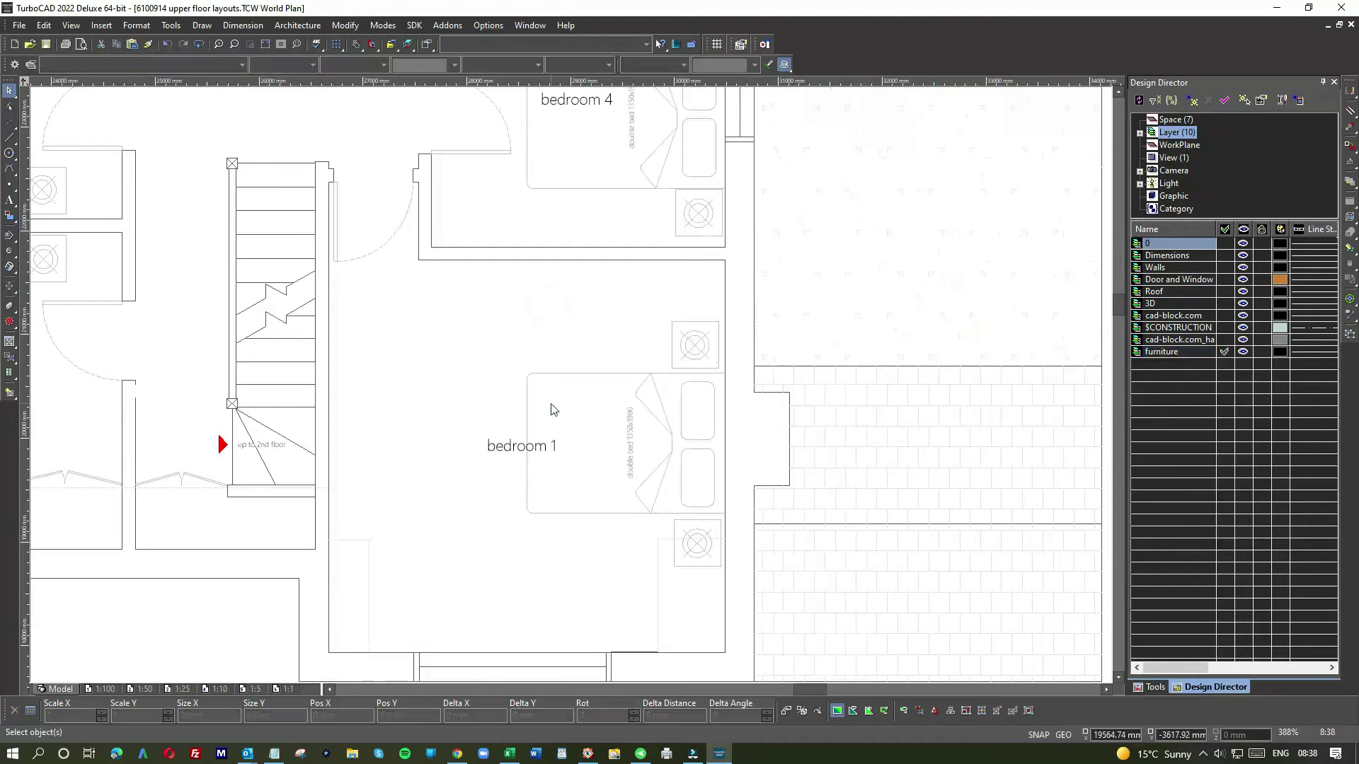
{"action": "left_click", "coordinate": [1243, 353]}
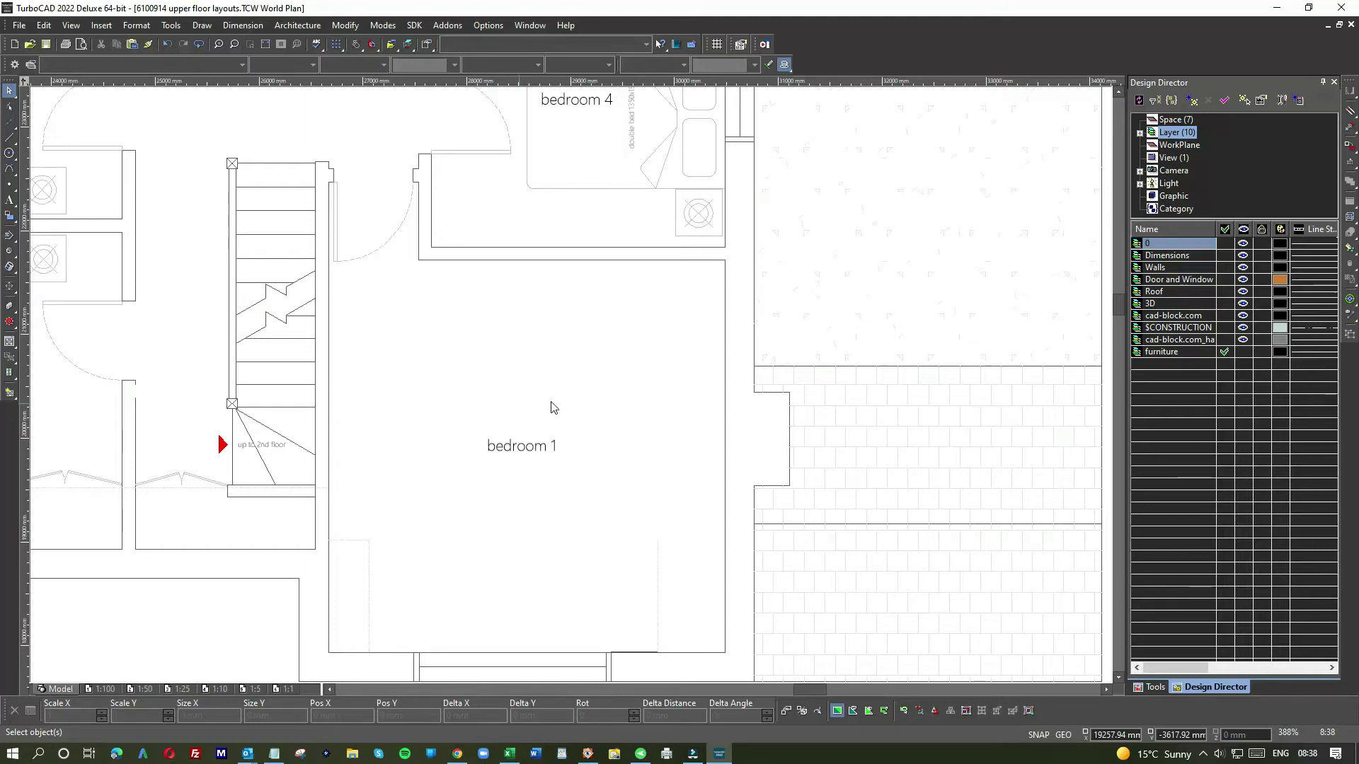
{"action": "left_click", "coordinate": [1243, 352]}
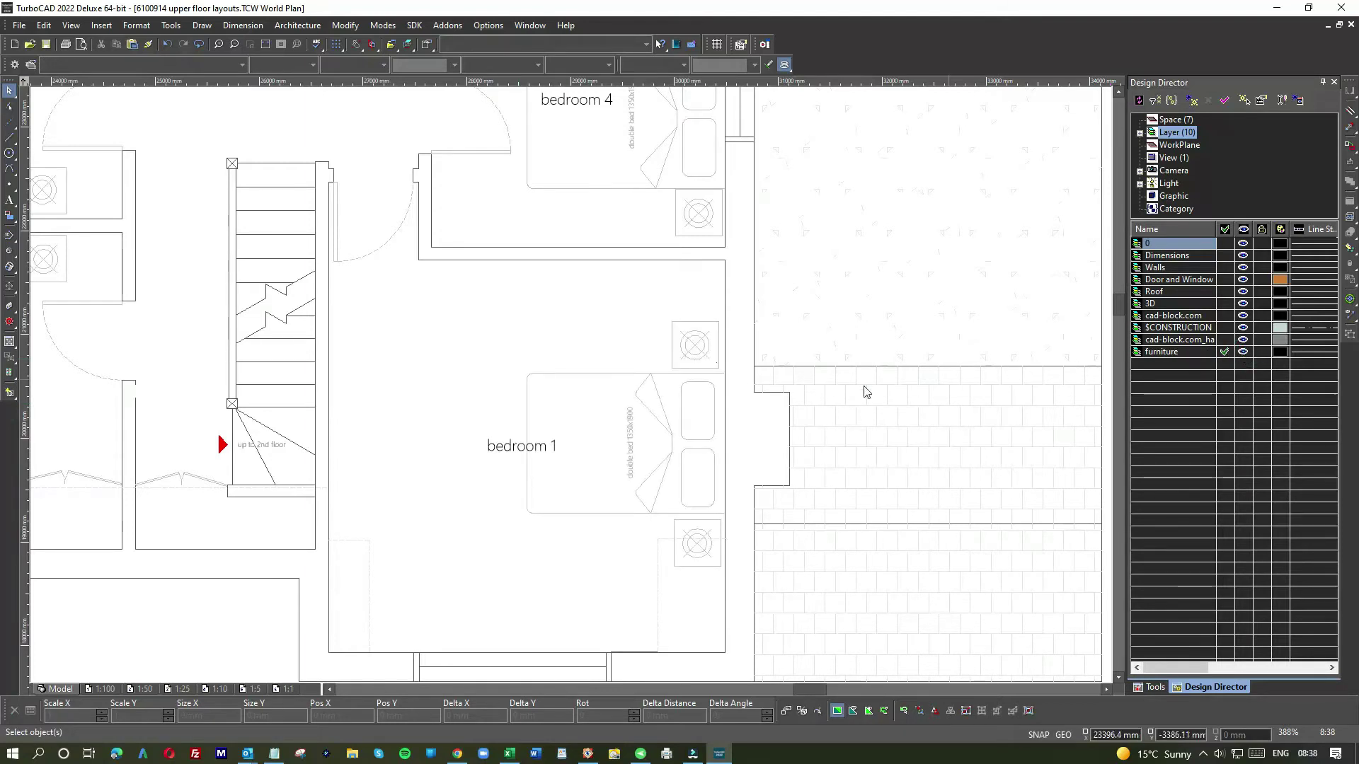
Move bedroom 4's bed block onto the furniture layer
{"action": "scroll", "coordinate": [572, 390], "scroll_direction": "down", "scroll_amount": 2}
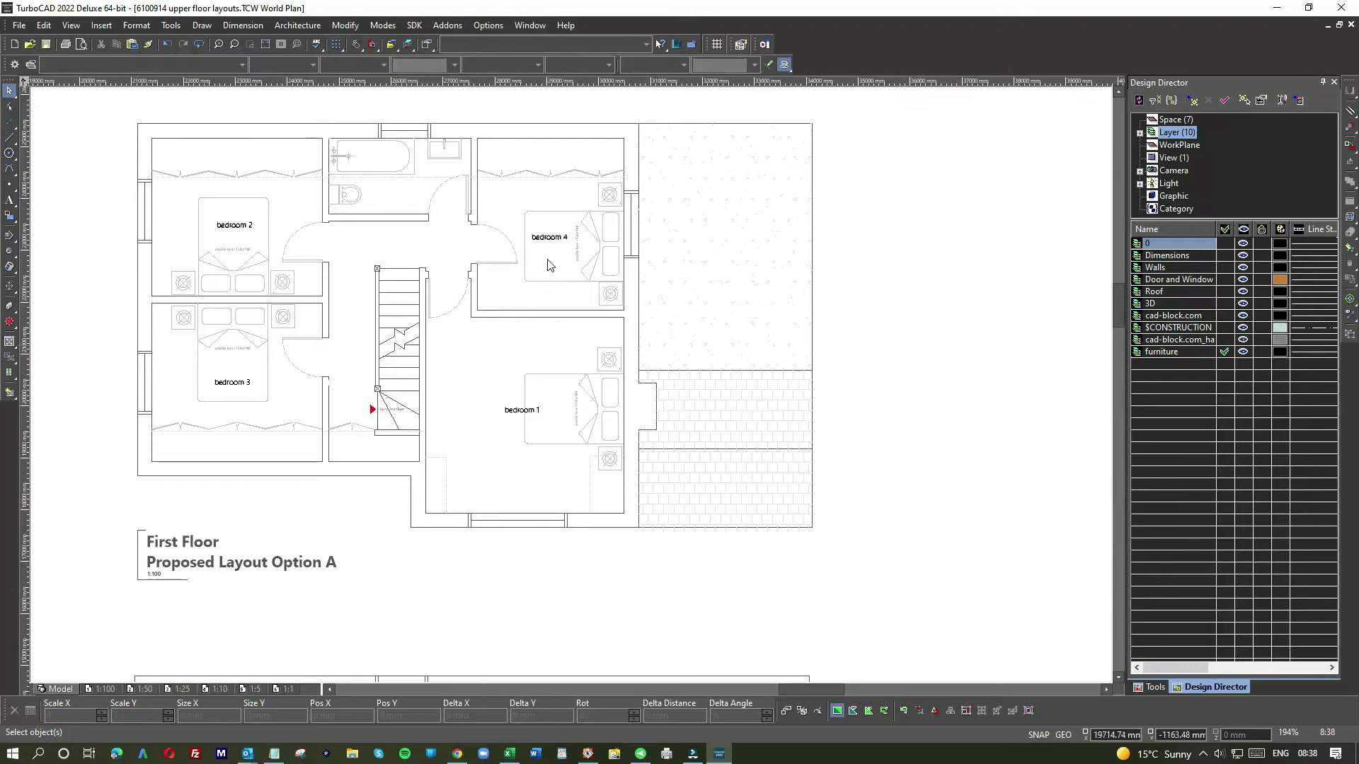
{"action": "scroll", "coordinate": [555, 257], "scroll_direction": "up", "scroll_amount": 2}
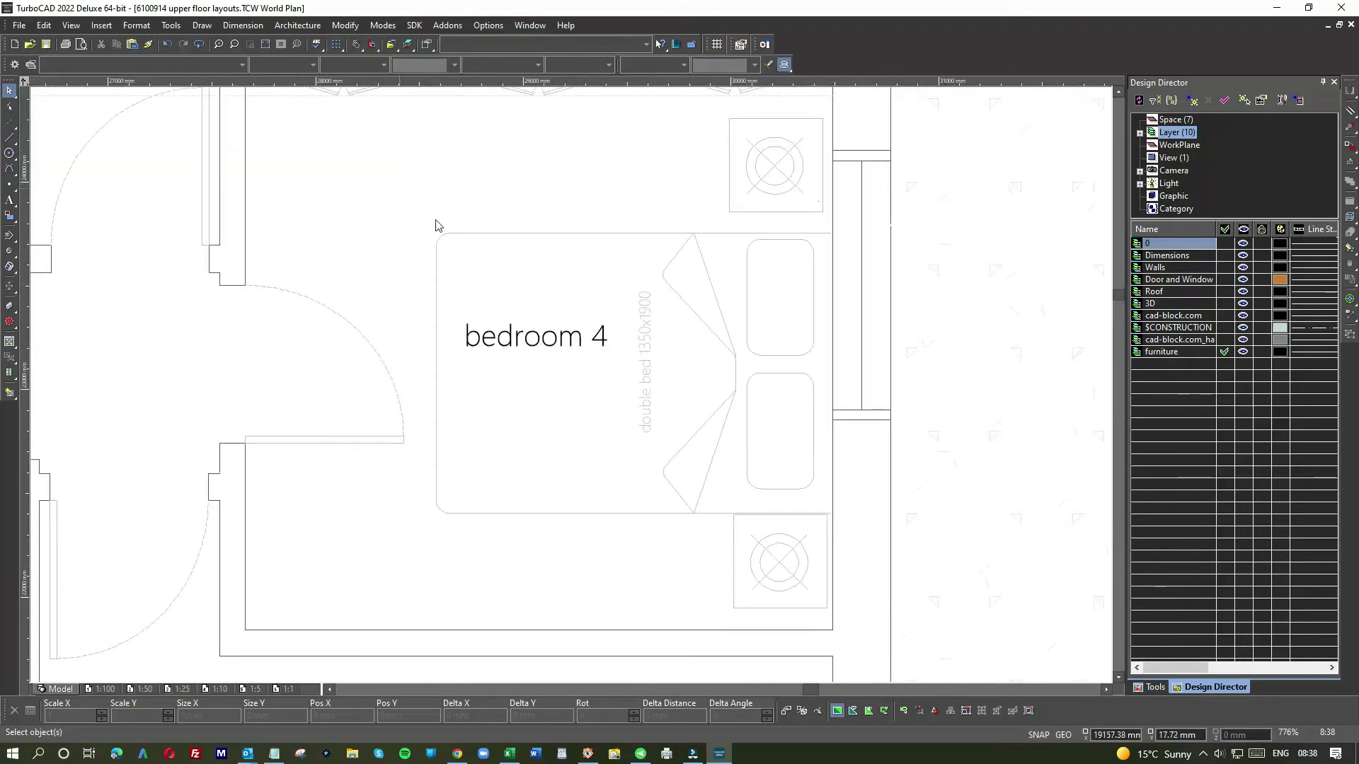
{"action": "left_click", "coordinate": [412, 115]}
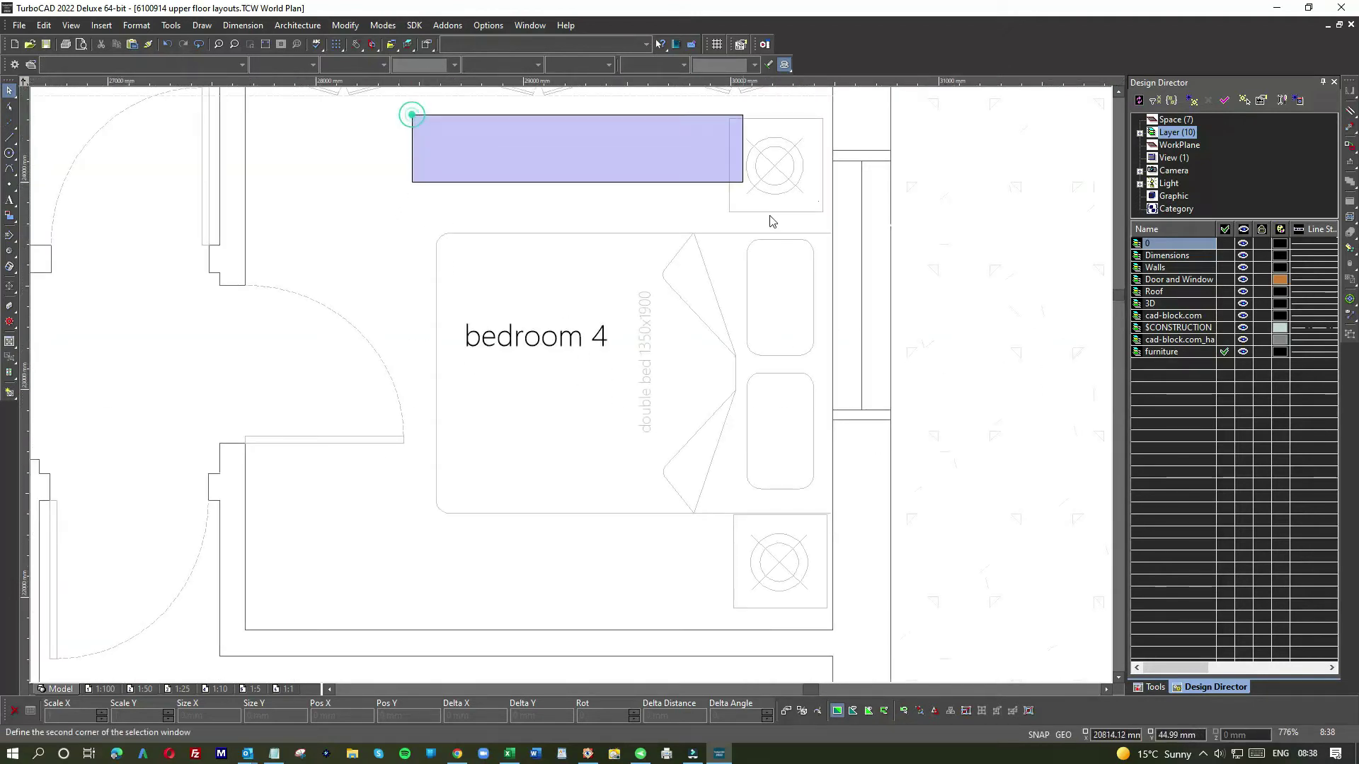
{"action": "left_click", "coordinate": [833, 623]}
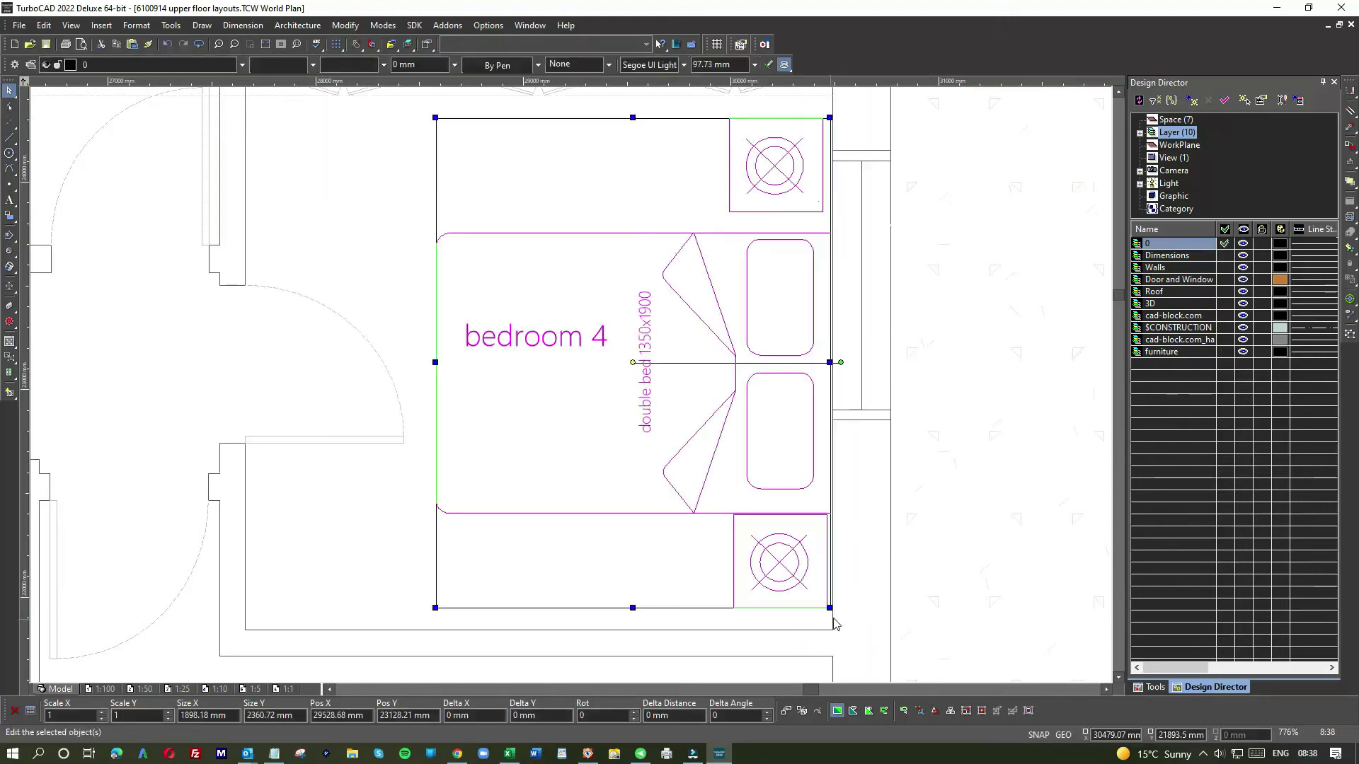
{"action": "left_click", "coordinate": [1225, 352]}
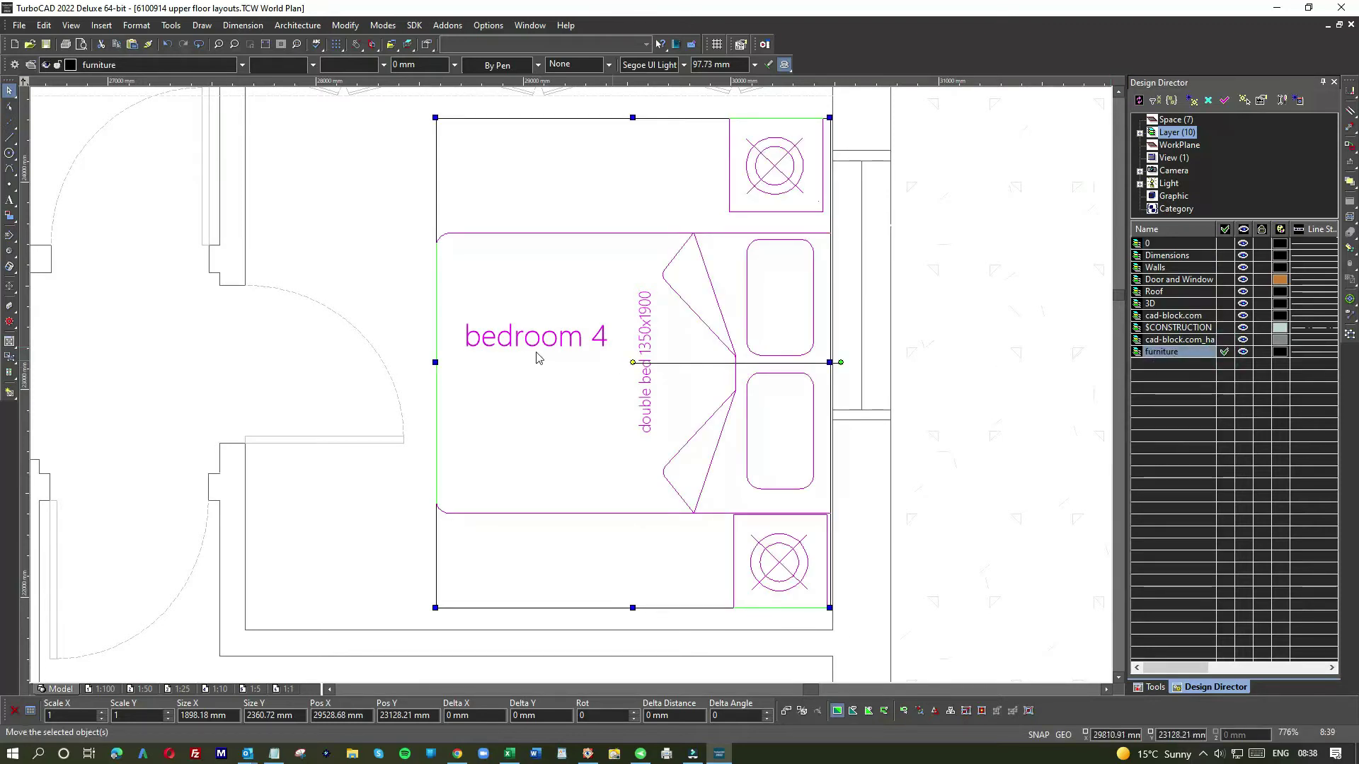
{"action": "left_click", "coordinate": [394, 290]}
Make furniture the current layer and window-select bedroom 2's bed block
{"action": "scroll", "coordinate": [572, 390], "scroll_direction": "down", "scroll_amount": 2}
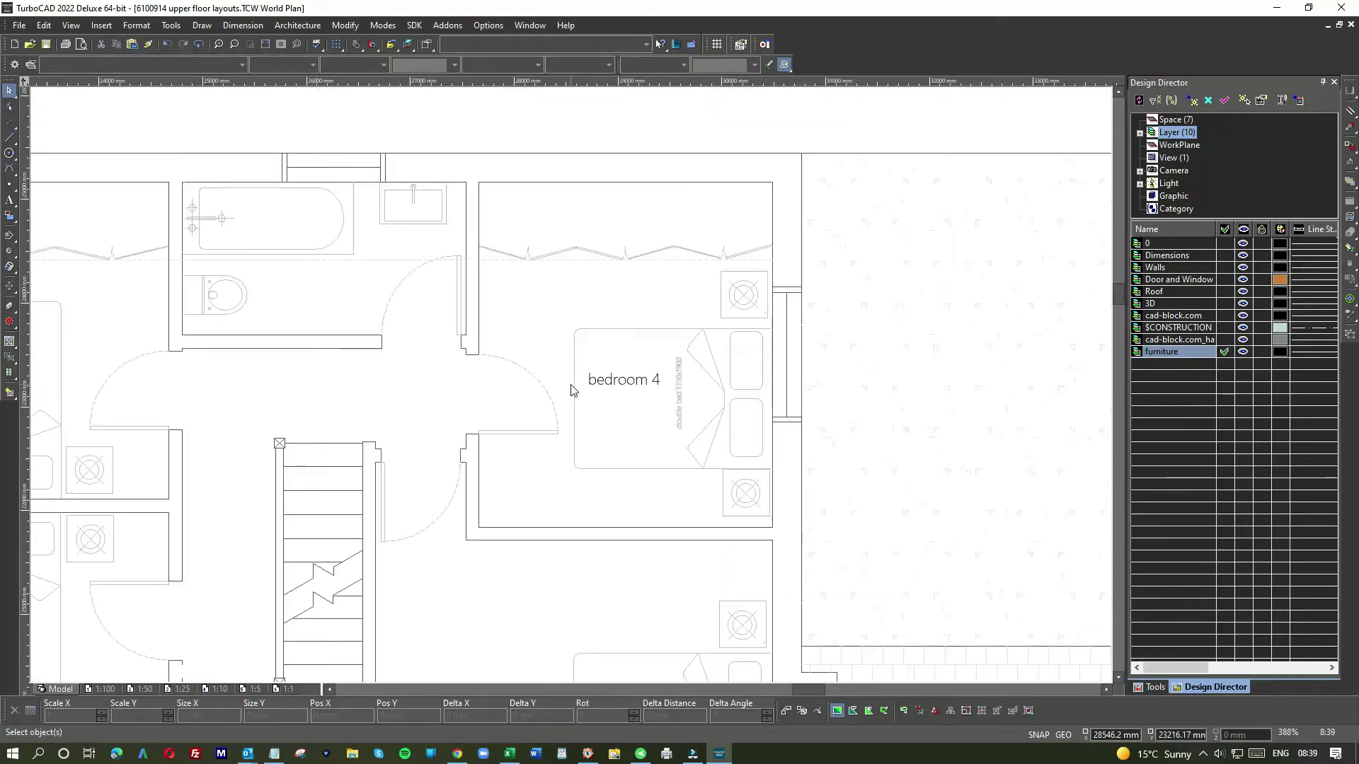
{"action": "scroll", "coordinate": [572, 408], "scroll_direction": "down", "scroll_amount": 1}
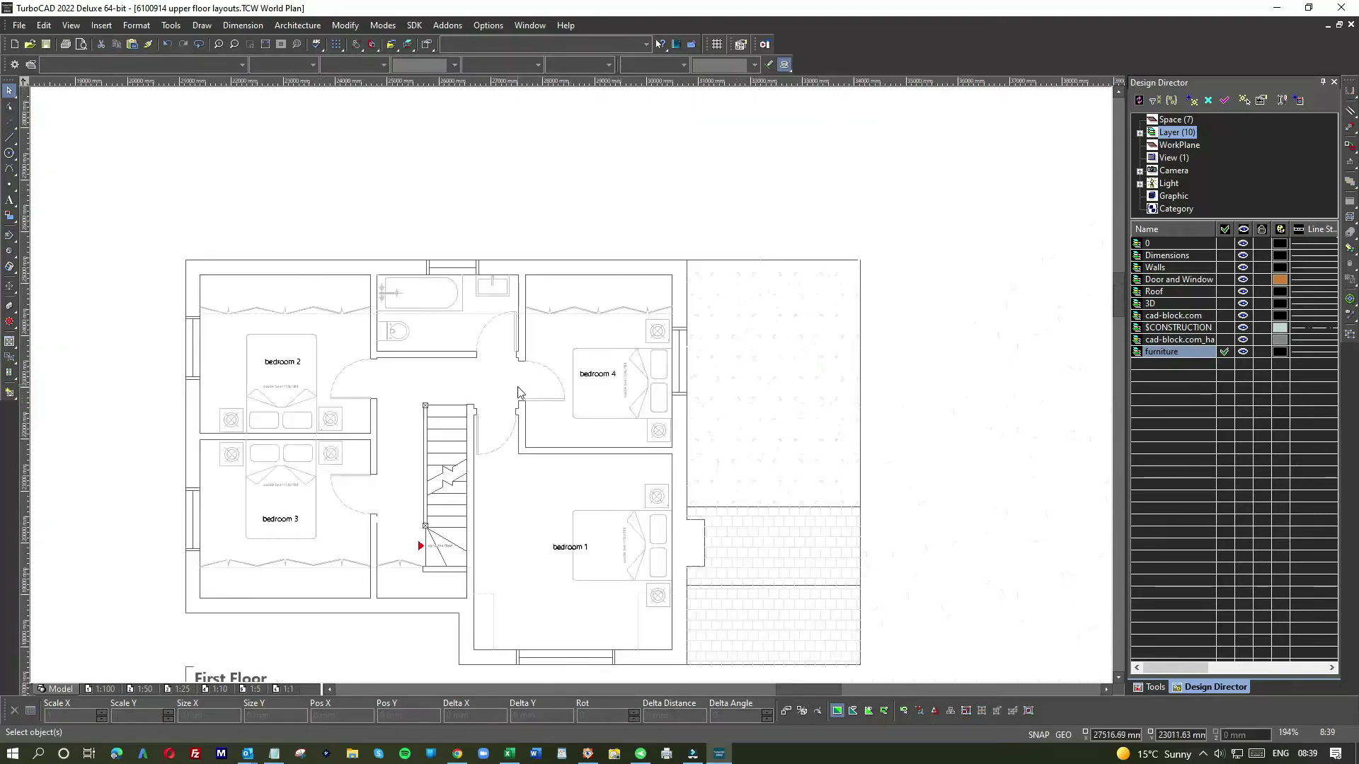
{"action": "left_click", "coordinate": [1225, 353]}
{"action": "scroll", "coordinate": [269, 375], "scroll_direction": "up", "scroll_amount": 4}
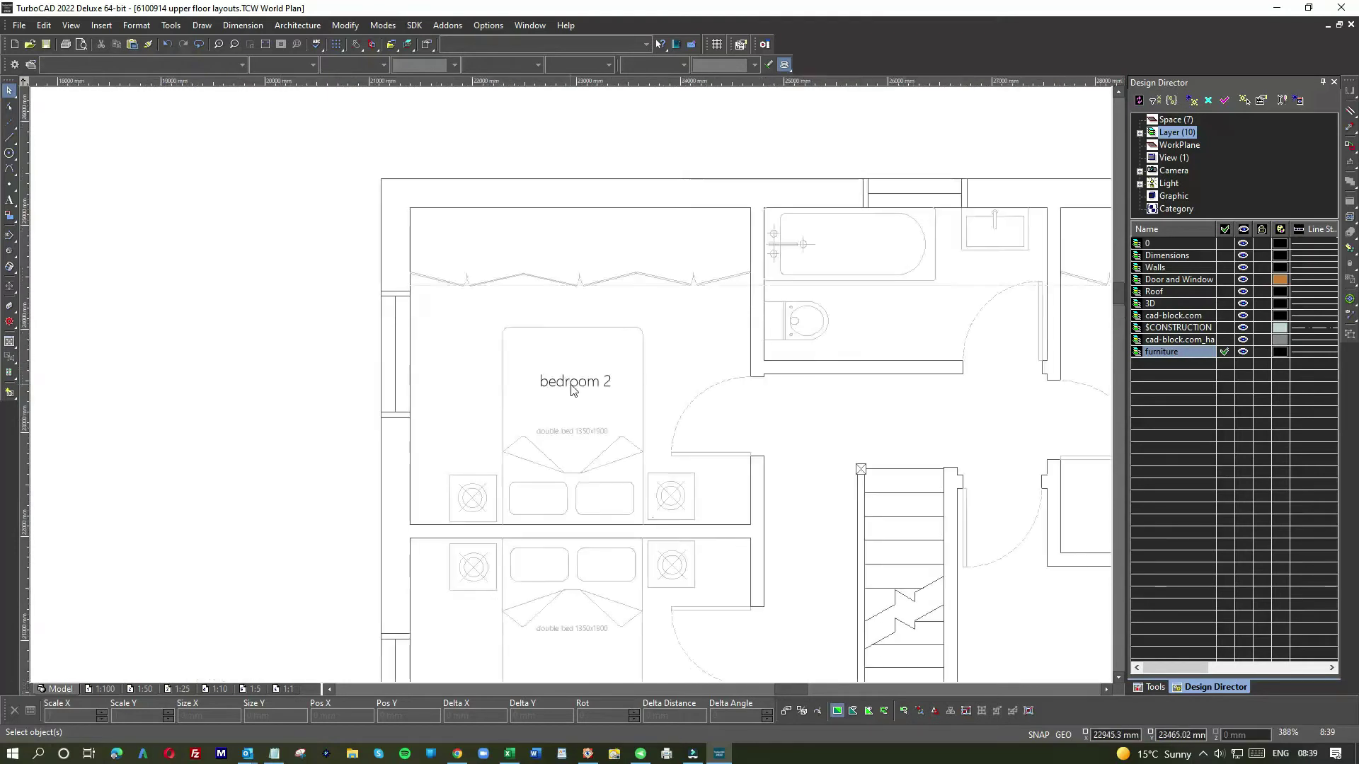
{"action": "scroll", "coordinate": [573, 376], "scroll_direction": "down", "scroll_amount": 2}
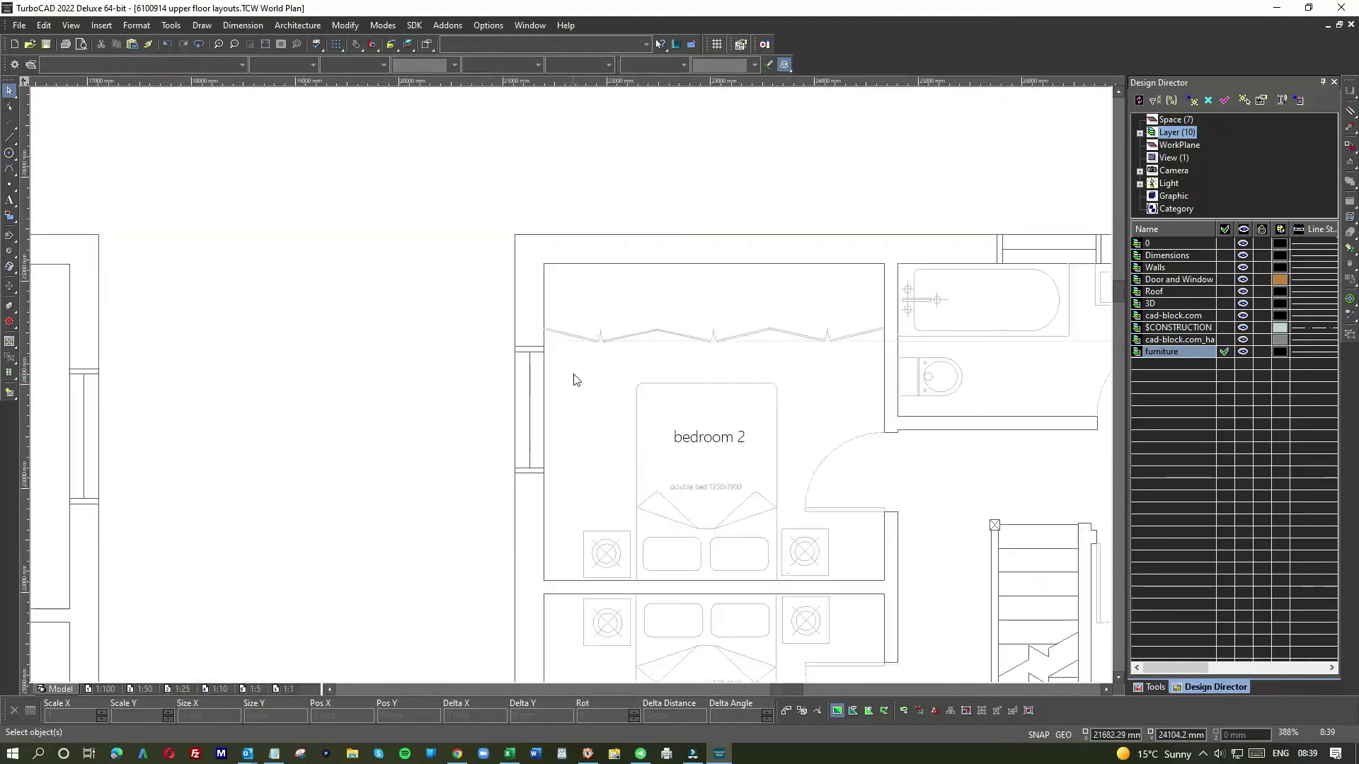
{"action": "left_click_drag", "start_coordinate": [575, 362], "coordinate": [836, 587]}
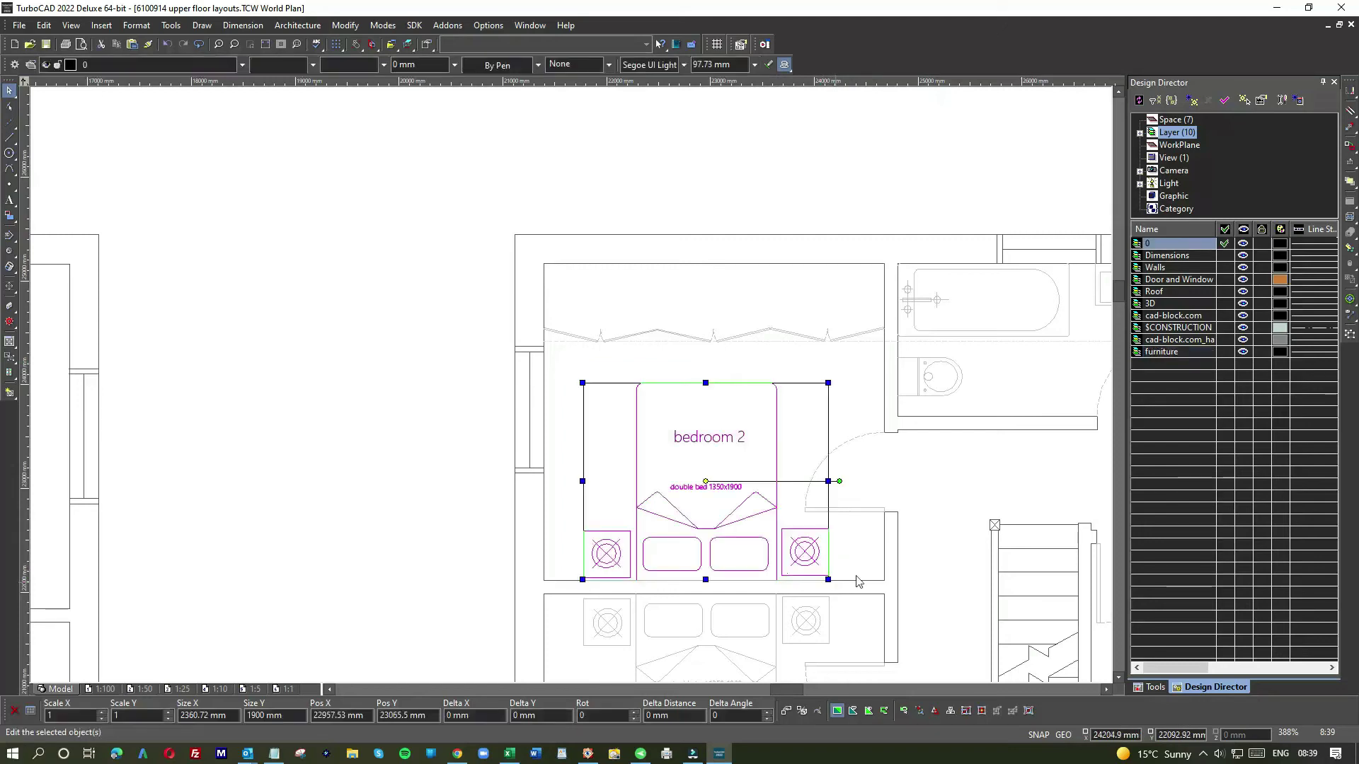
Move bedroom 2's bed onto the furniture layer and hide that layer
{"action": "left_click", "coordinate": [1225, 352]}
{"action": "left_click", "coordinate": [366, 424]}
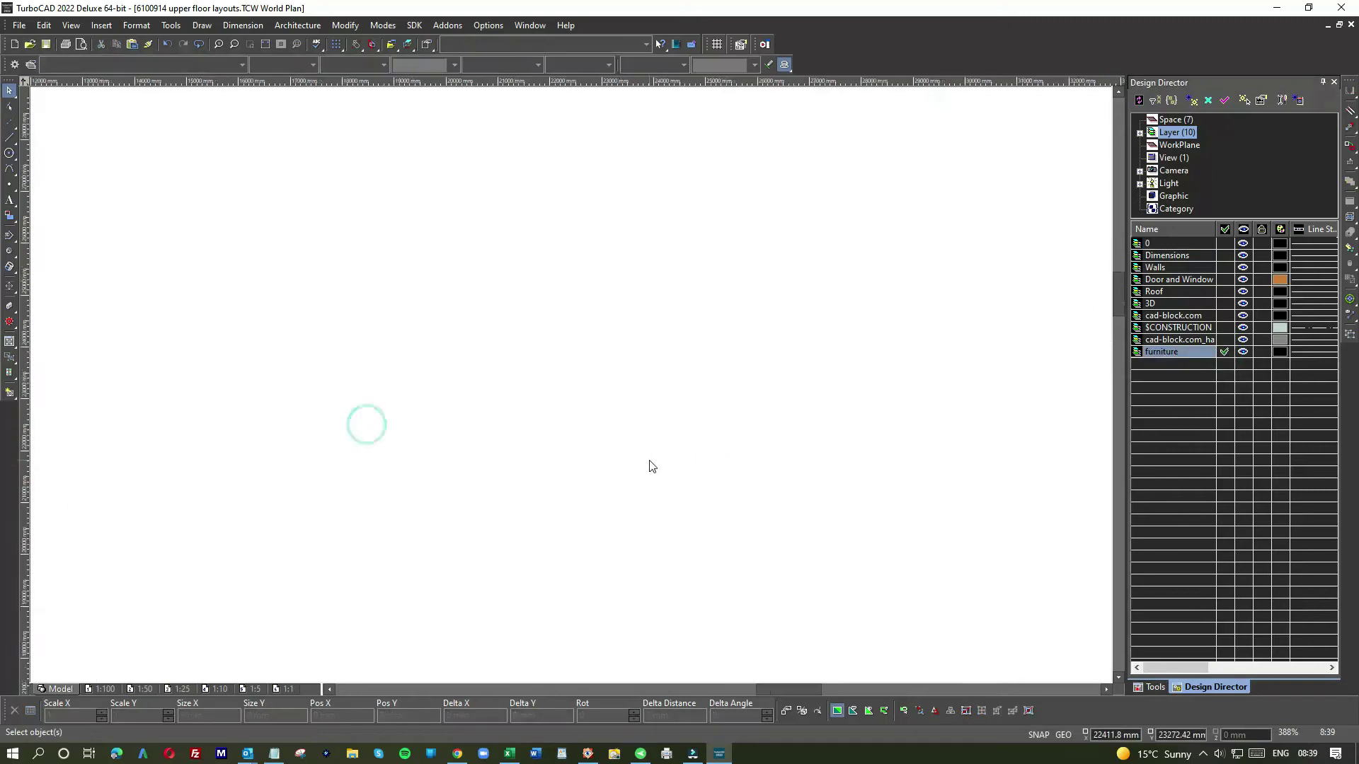
{"action": "scroll", "coordinate": [635, 462], "scroll_direction": "down", "scroll_amount": 3}
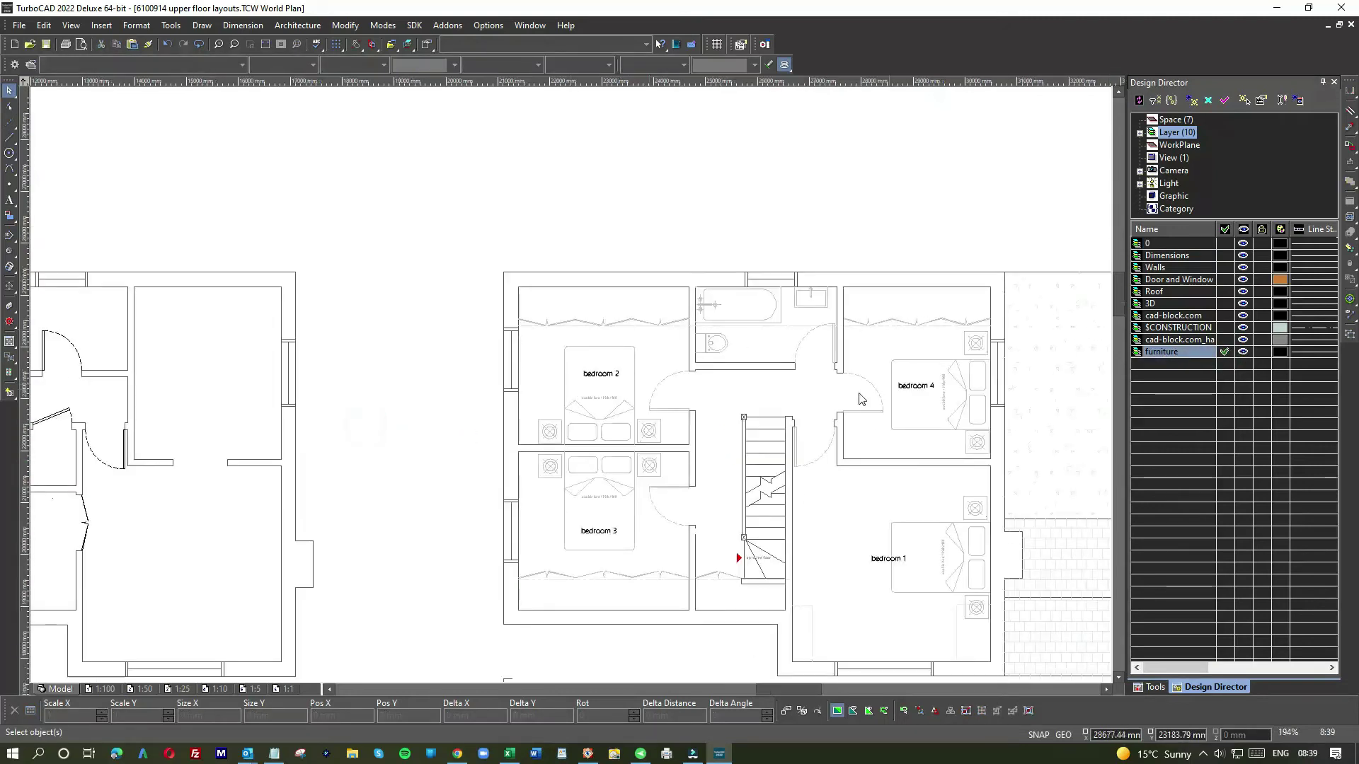
{"action": "scroll", "coordinate": [554, 477], "scroll_direction": "up", "scroll_amount": 6}
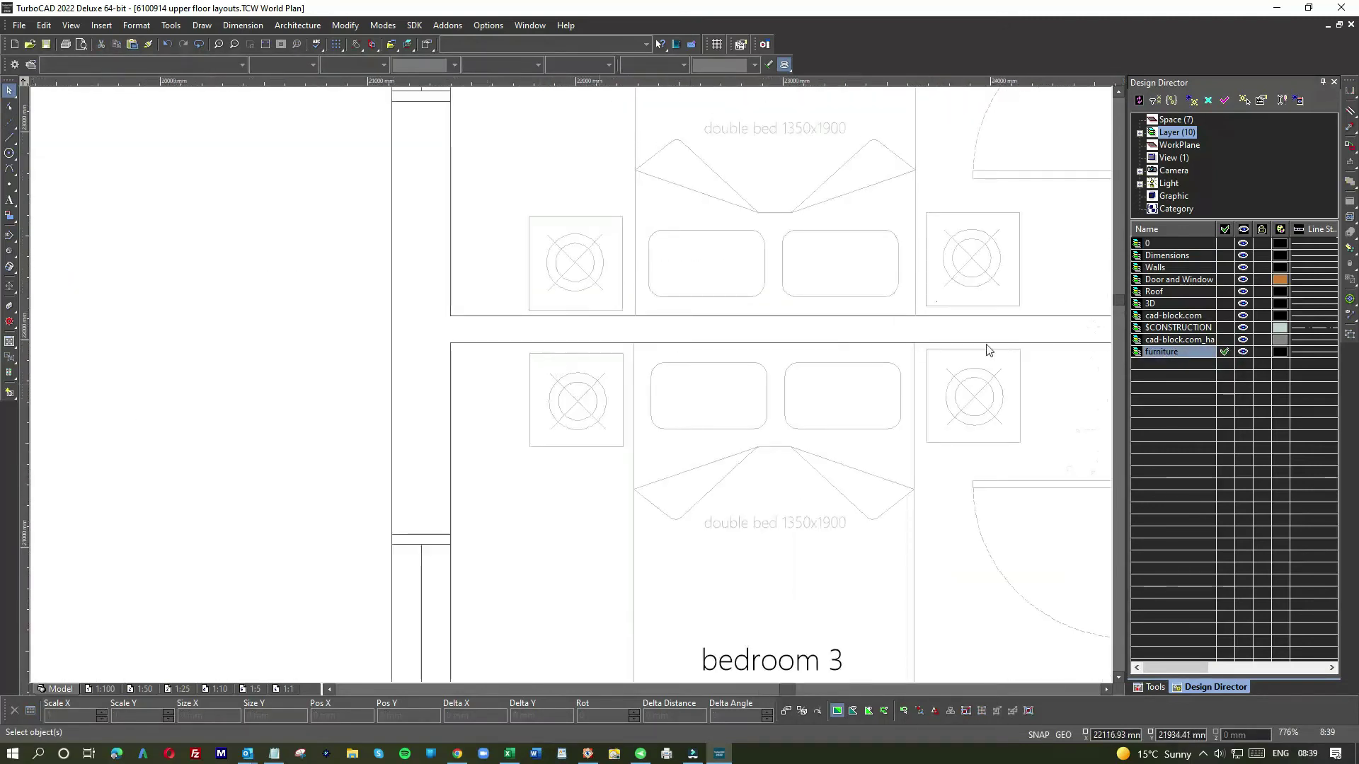
{"action": "left_click", "coordinate": [1243, 351]}
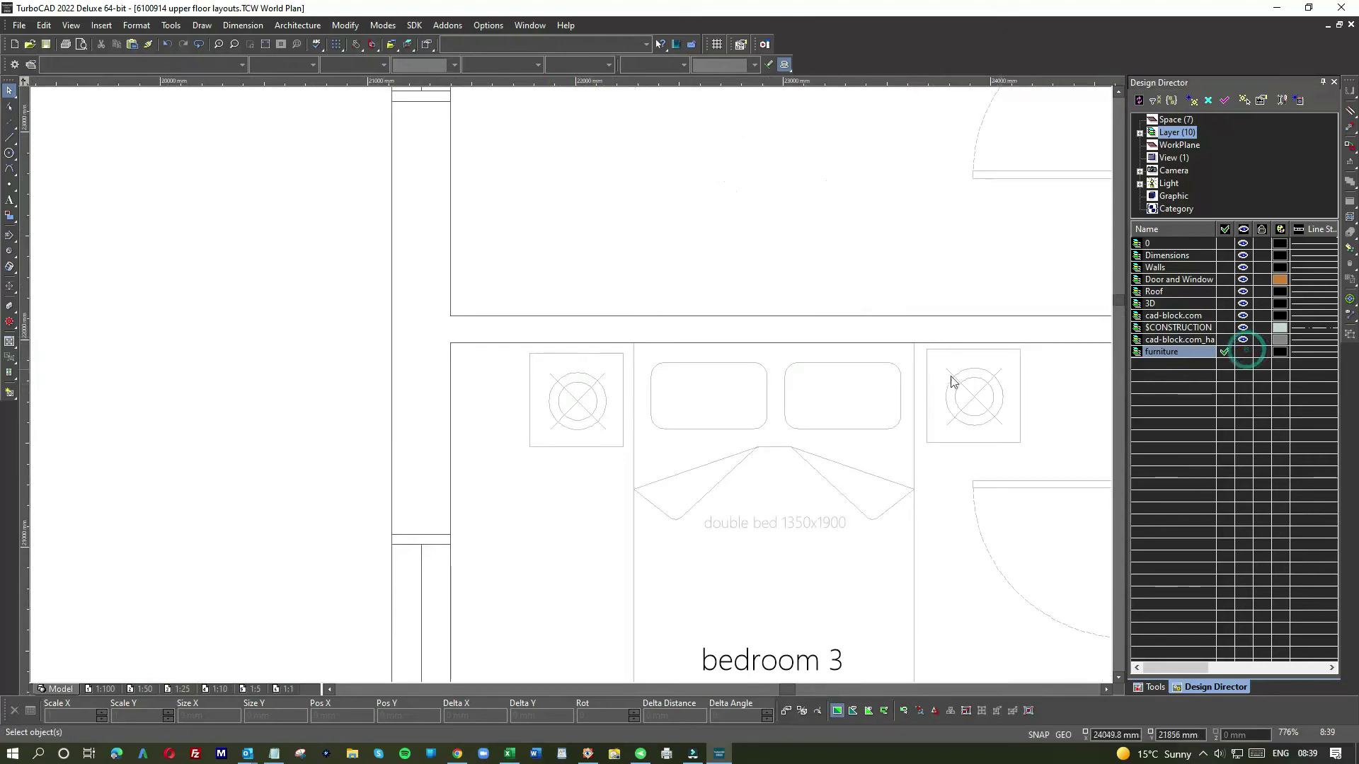
{"action": "scroll", "coordinate": [463, 386], "scroll_direction": "down", "scroll_amount": 6}
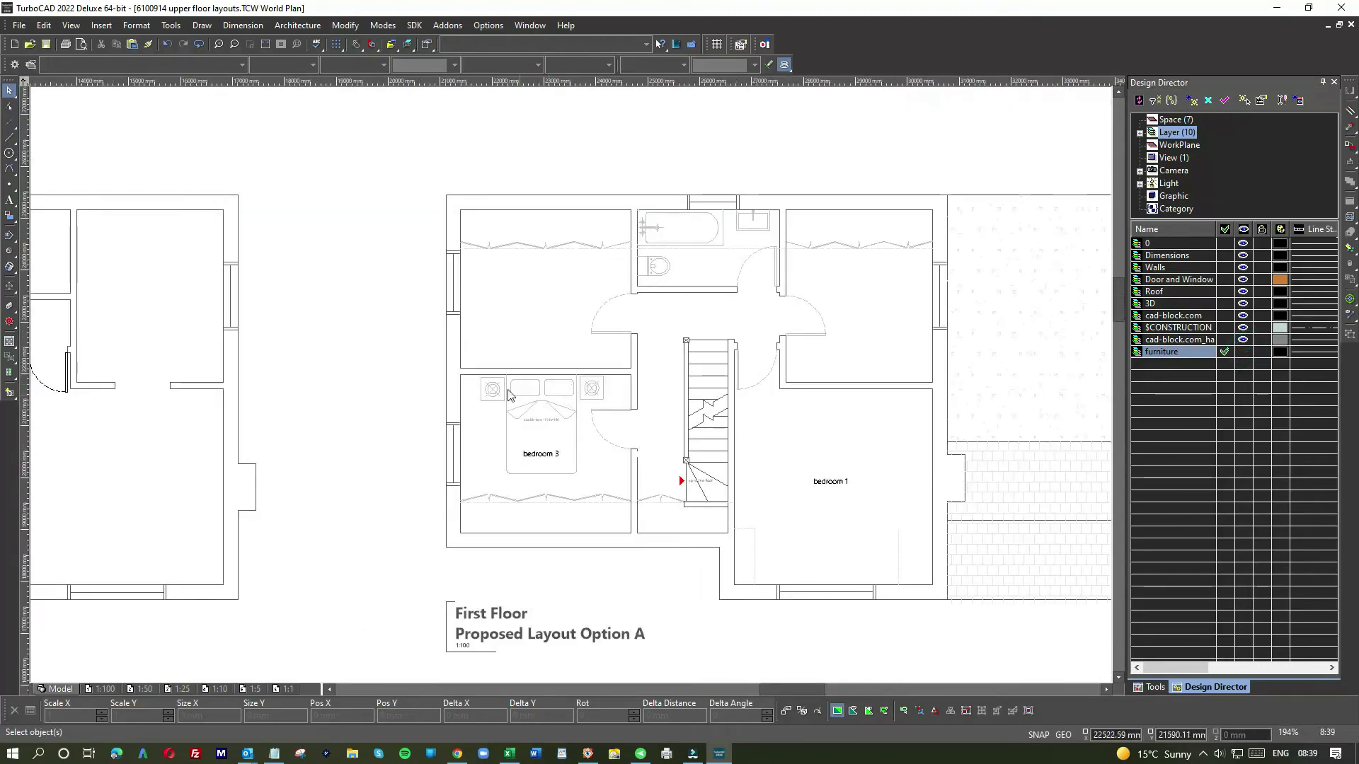
{"action": "scroll", "coordinate": [510, 395], "scroll_direction": "up", "scroll_amount": 6}
Move the bed blocks in bedrooms 3 and 4 onto the hidden furniture layer
{"action": "mouse_move", "coordinate": [471, 339]}
{"action": "left_mouse_down"}
{"action": "mouse_move", "coordinate": [626, 394]}
{"action": "mouse_move", "coordinate": [711, 447]}
{"action": "mouse_move", "coordinate": [637, 446]}
{"action": "mouse_move", "coordinate": [673, 552]}
{"action": "mouse_move", "coordinate": [713, 551]}
{"action": "left_mouse_up"}
{"action": "scroll", "coordinate": [680, 446], "scroll_direction": "down", "scroll_amount": 3}
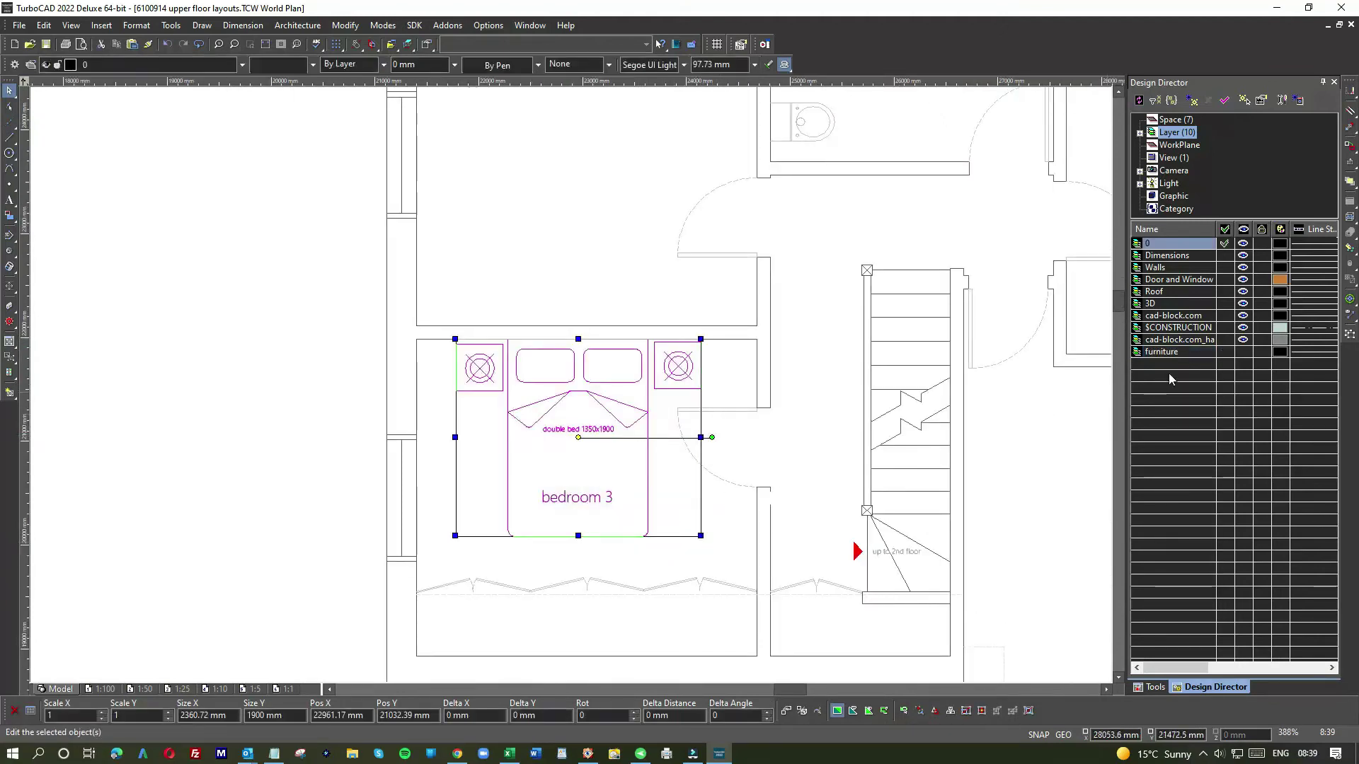
{"action": "left_click", "coordinate": [1224, 350]}
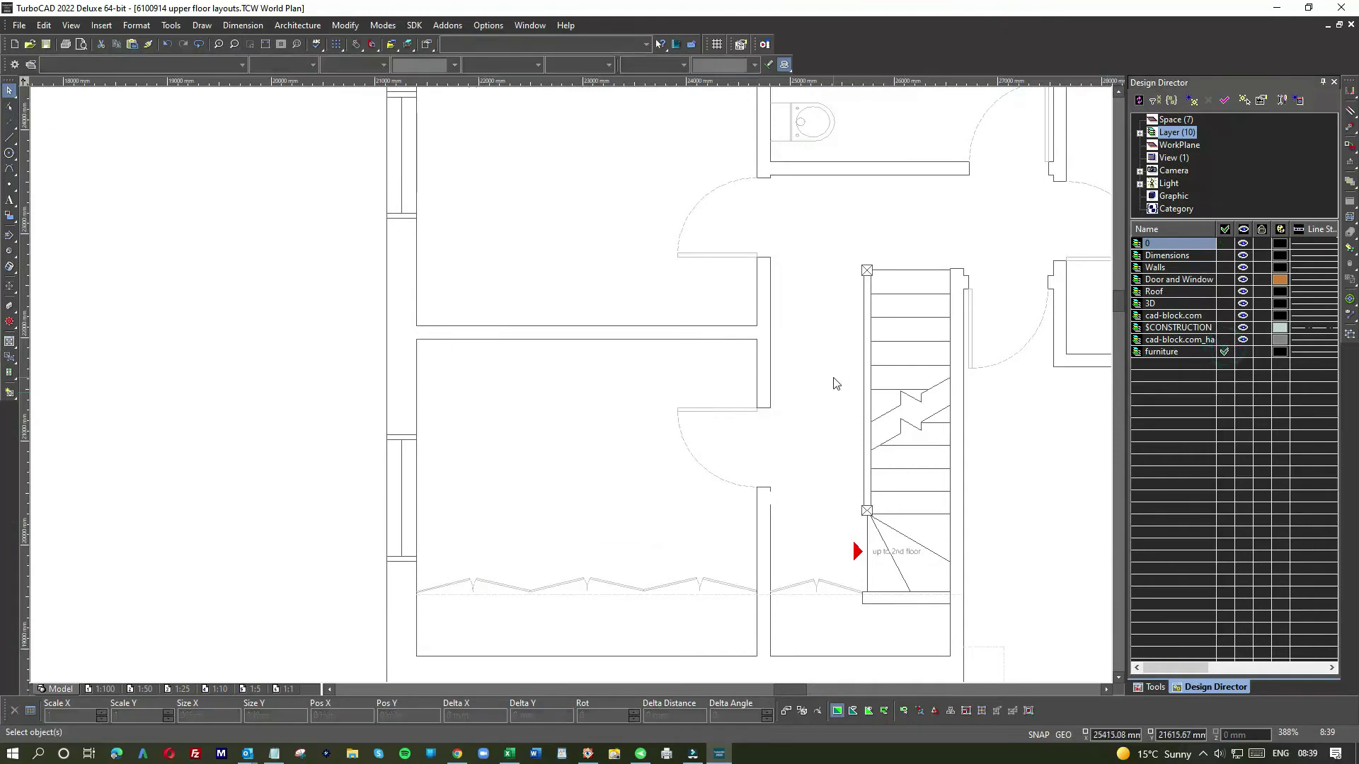
{"action": "scroll", "coordinate": [826, 379], "scroll_direction": "down", "scroll_amount": 4}
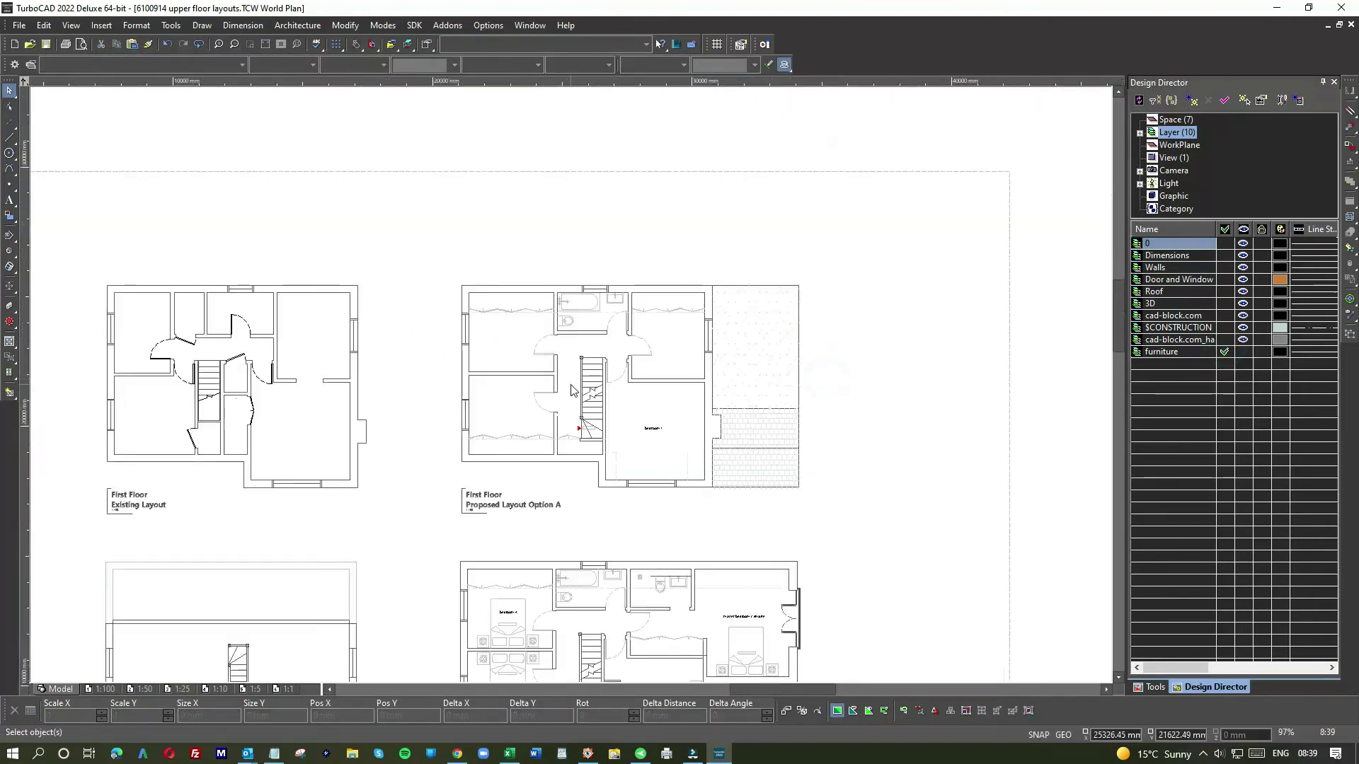
{"action": "scroll", "coordinate": [543, 431], "scroll_direction": "down", "scroll_amount": 2}
{"action": "scroll", "coordinate": [528, 399], "scroll_direction": "up", "scroll_amount": 4}
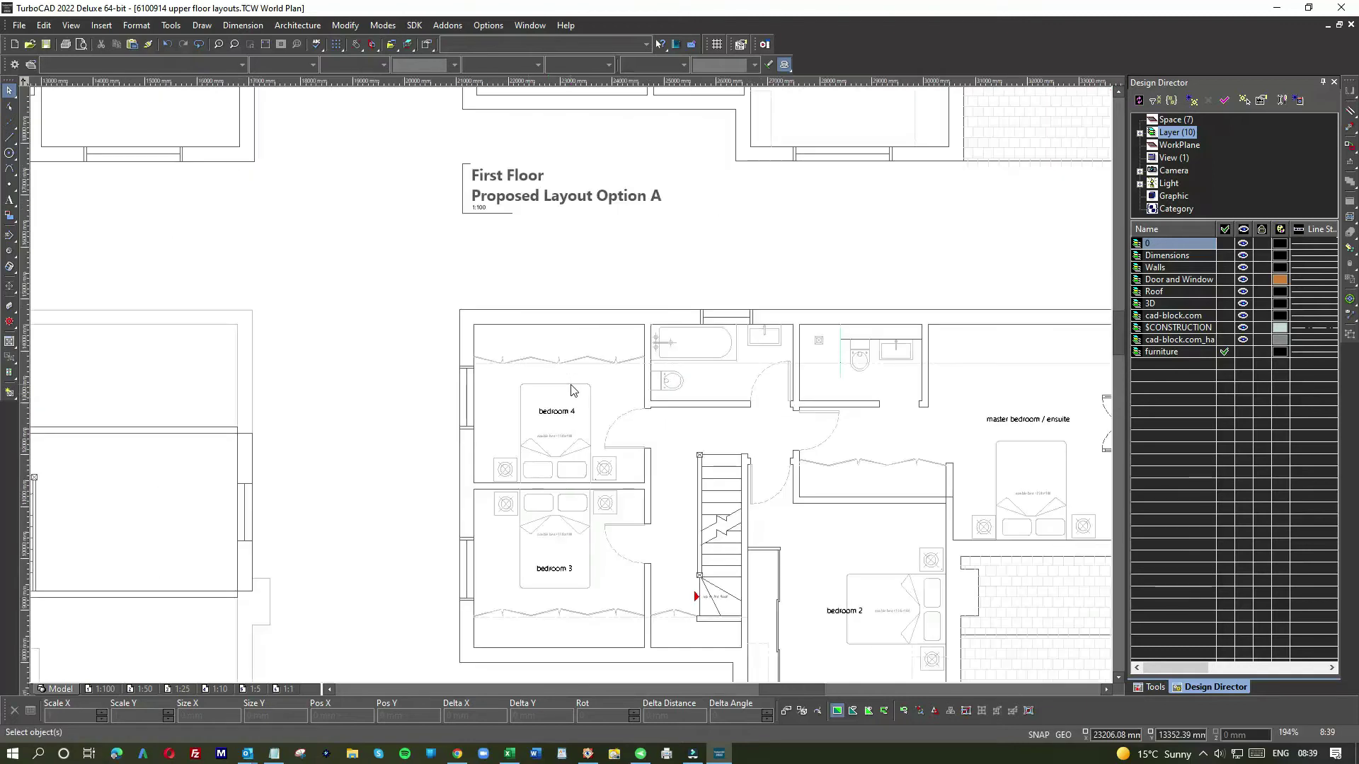
{"action": "left_click_drag", "start_coordinate": [481, 375], "coordinate": [644, 489]}
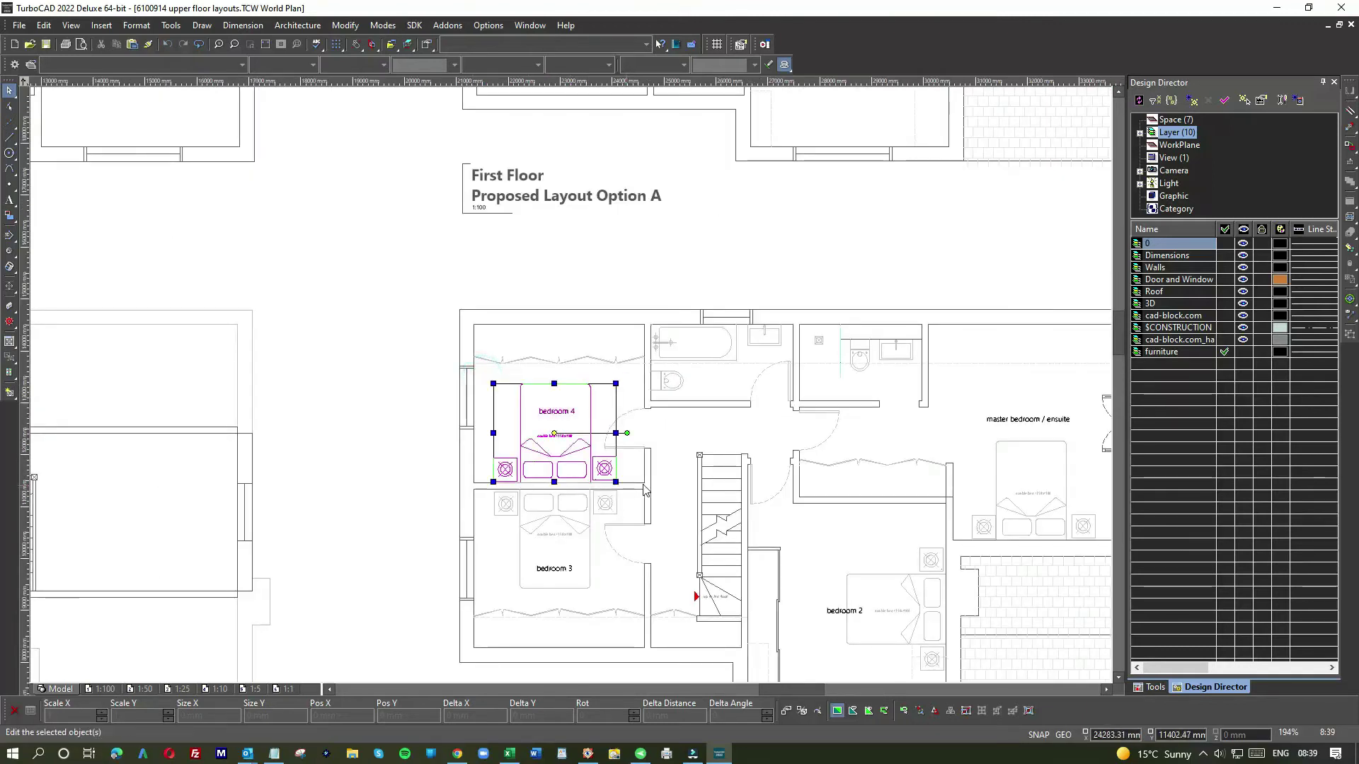
{"action": "left_click", "coordinate": [1226, 352]}
{"action": "left_click", "coordinate": [1225, 351]}
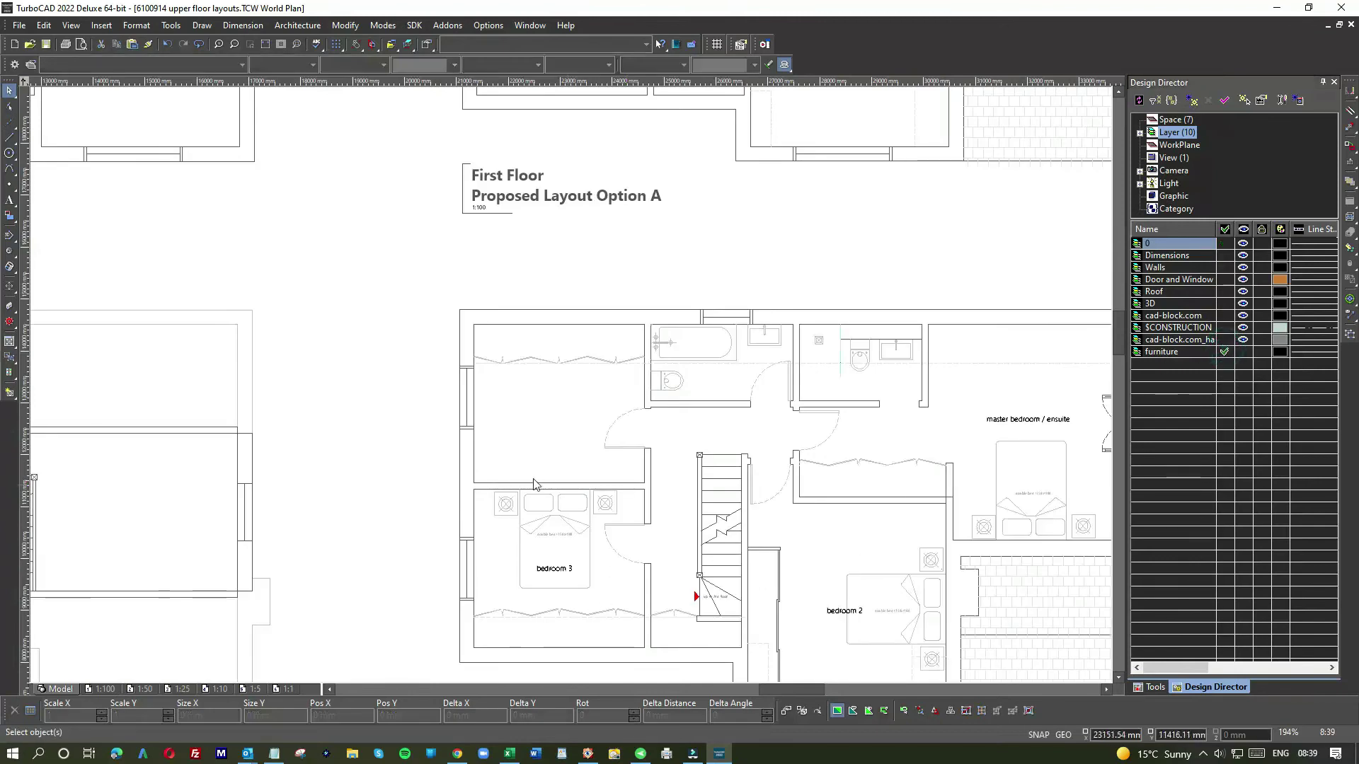
{"action": "left_click_drag", "start_coordinate": [489, 488], "coordinate": [631, 600]}
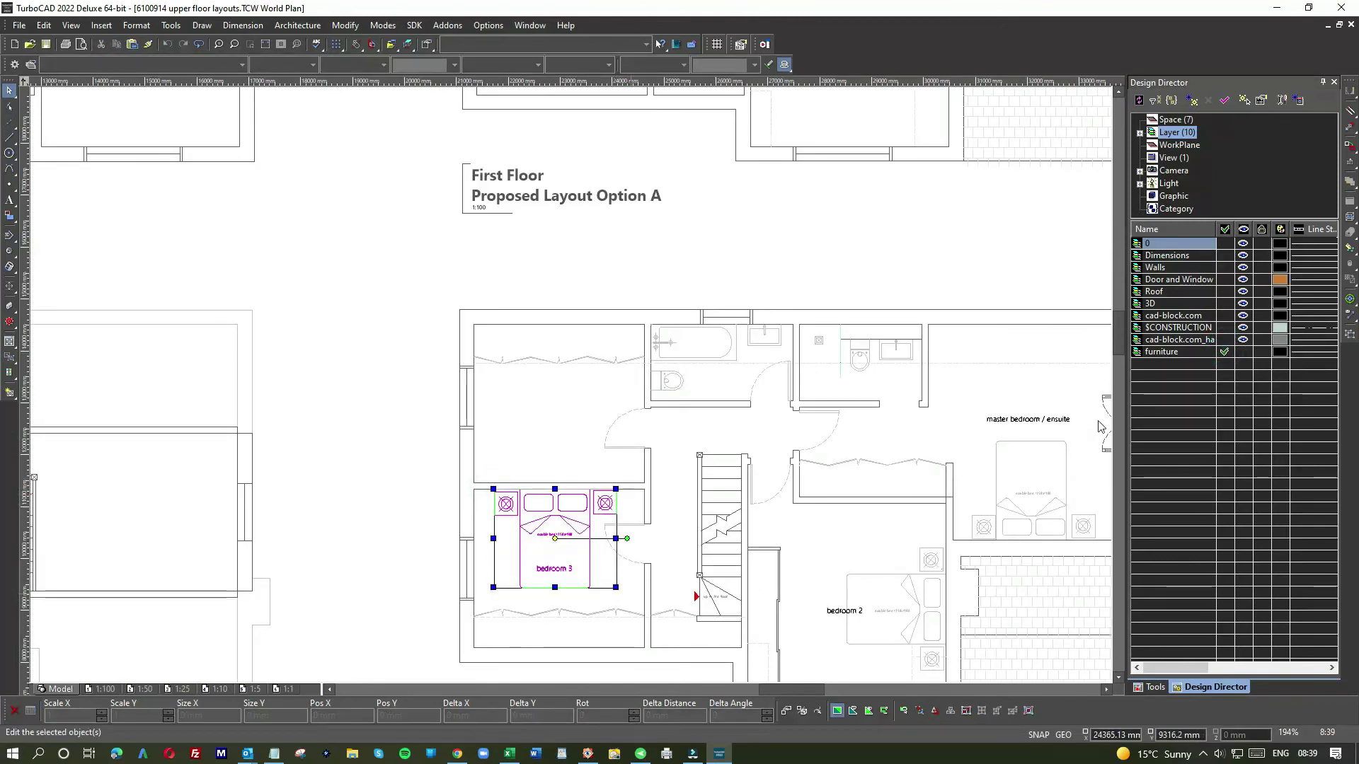
{"action": "left_click", "coordinate": [1225, 352]}
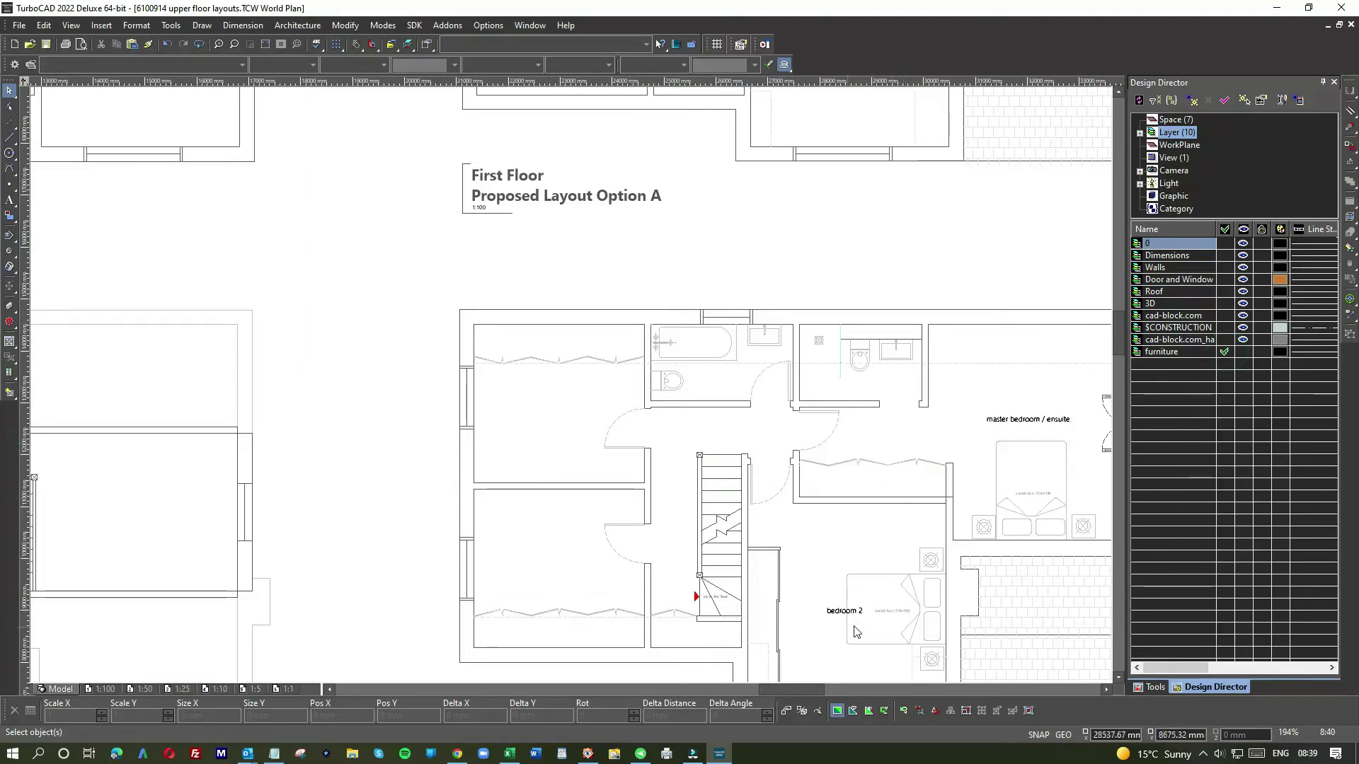
Move Option B's bedroom 2 double bed and master bedroom bed onto the furniture layer
{"action": "scroll", "coordinate": [868, 616], "scroll_direction": "up", "scroll_amount": 6}
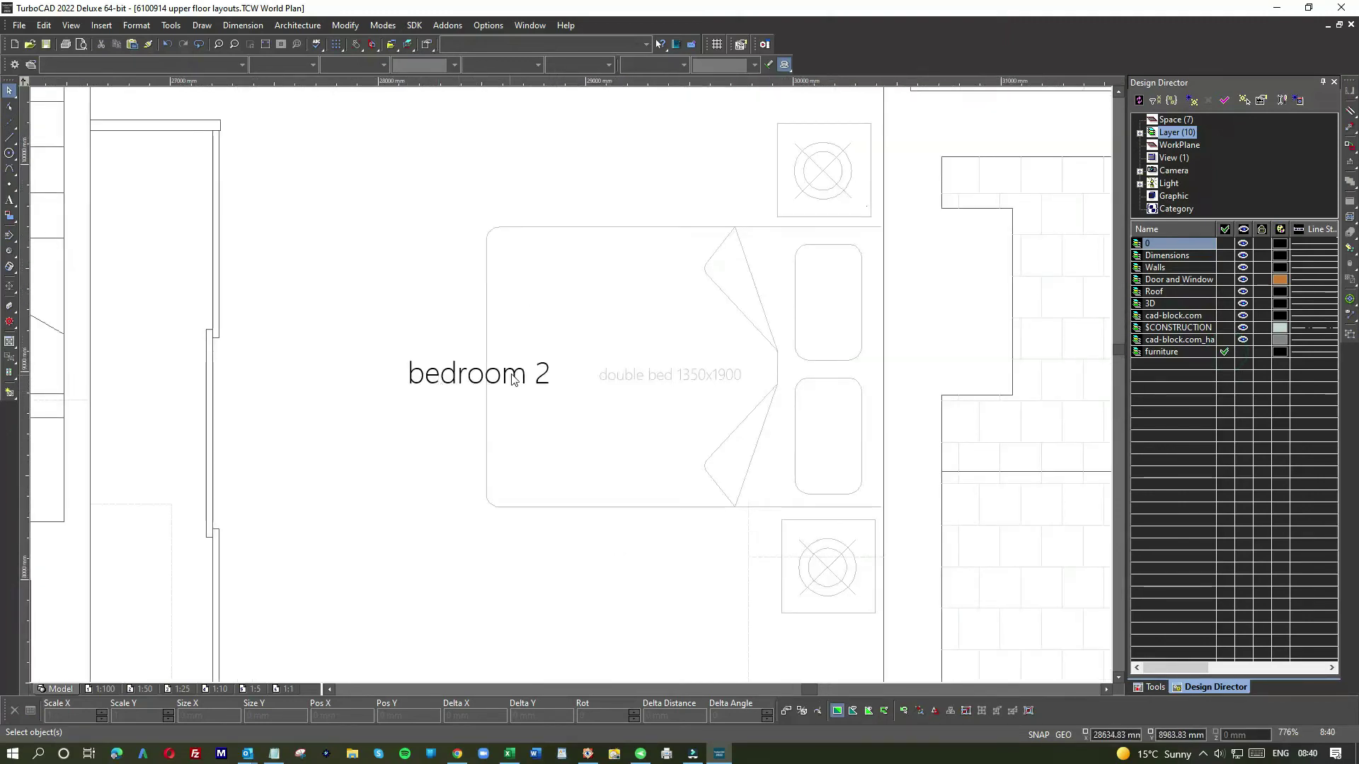
{"action": "scroll", "coordinate": [630, 394], "scroll_direction": "down", "scroll_amount": 3}
{"action": "left_click_drag", "start_coordinate": [540, 253], "coordinate": [760, 522]}
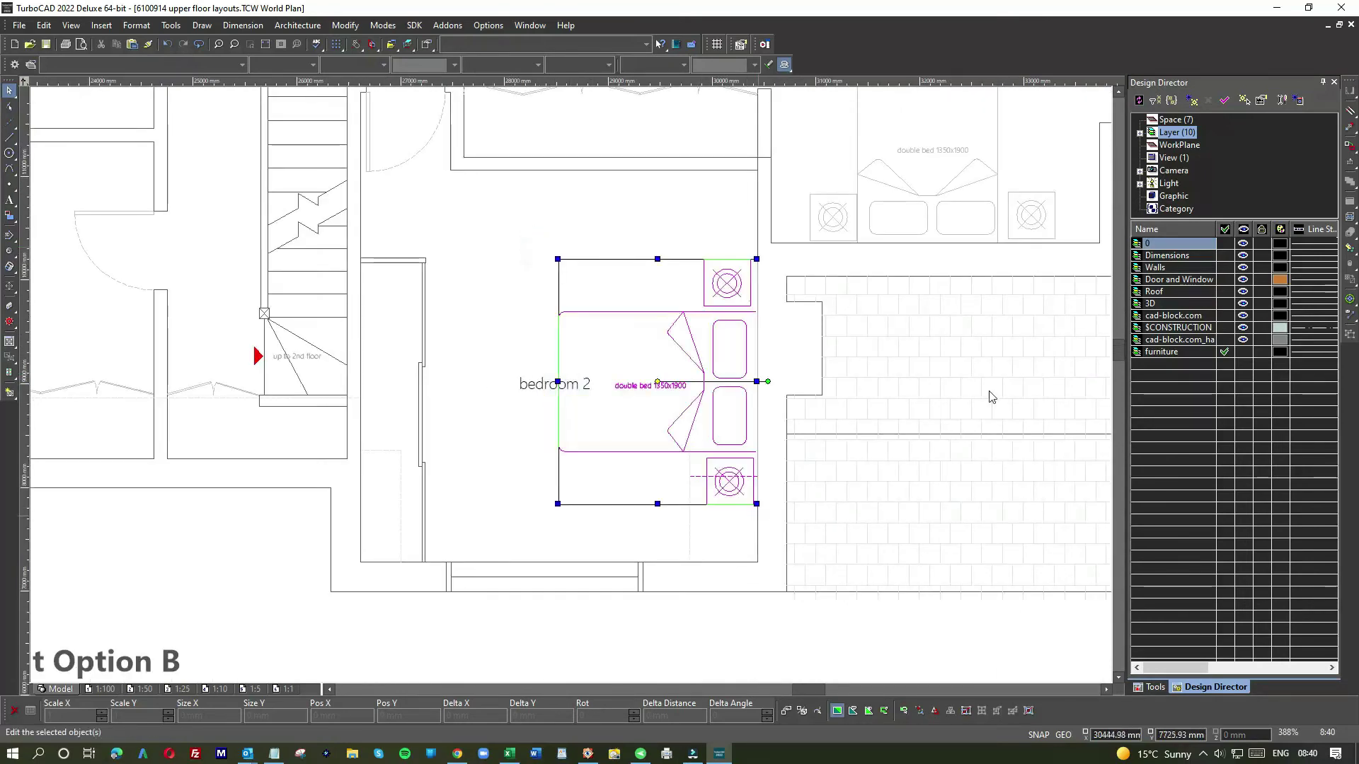
{"action": "left_click", "coordinate": [1224, 352]}
{"action": "scroll", "coordinate": [572, 389], "scroll_direction": "down", "scroll_amount": 3}
{"action": "scroll", "coordinate": [572, 389], "scroll_direction": "down", "scroll_amount": 3}
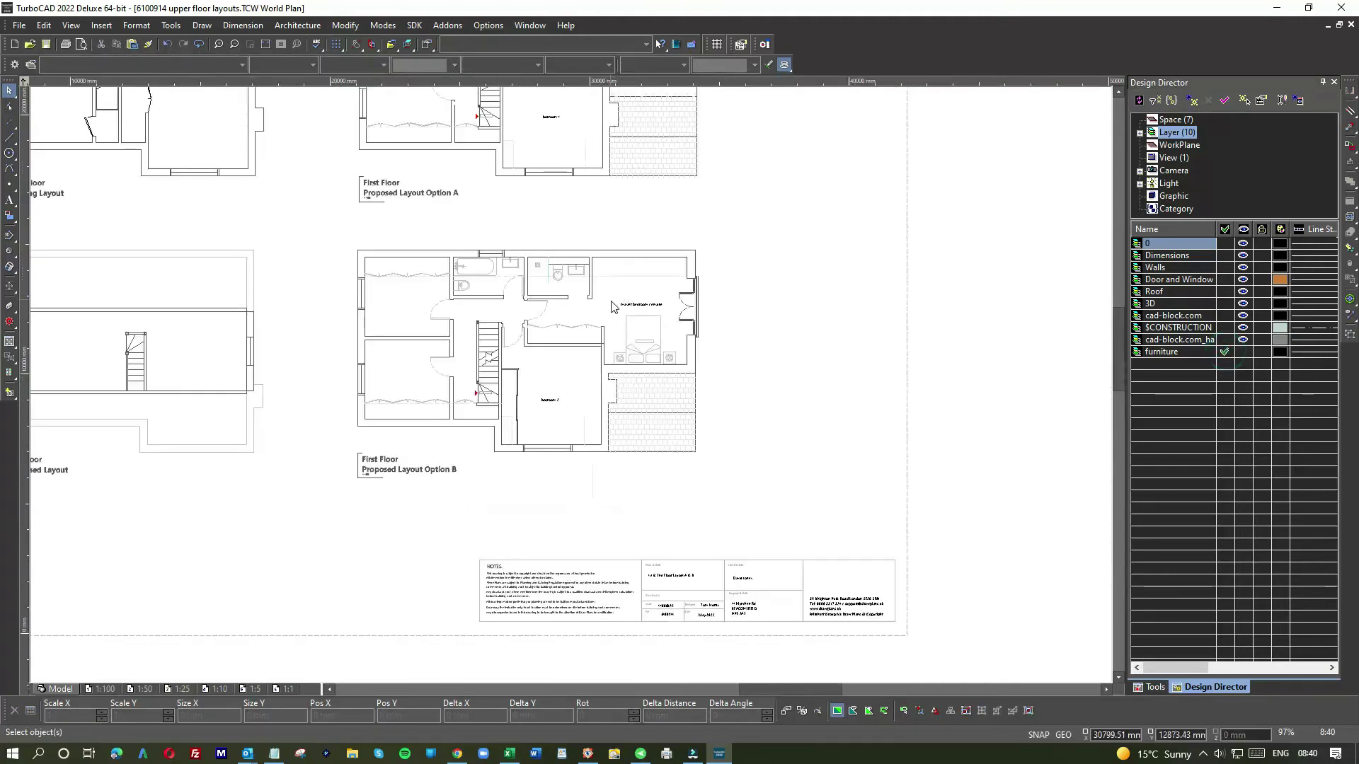
{"action": "left_click_drag", "start_coordinate": [610, 302], "coordinate": [683, 374]}
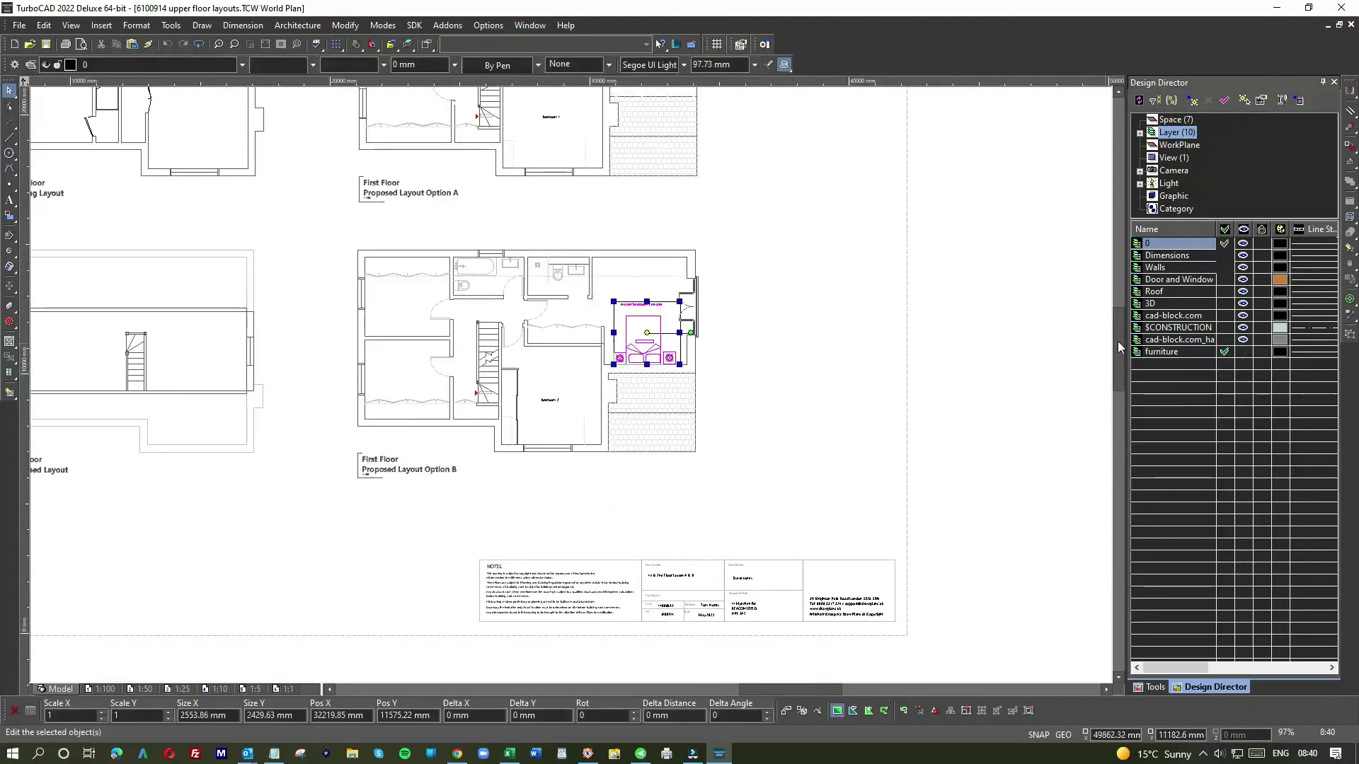
{"action": "left_click", "coordinate": [1225, 352]}
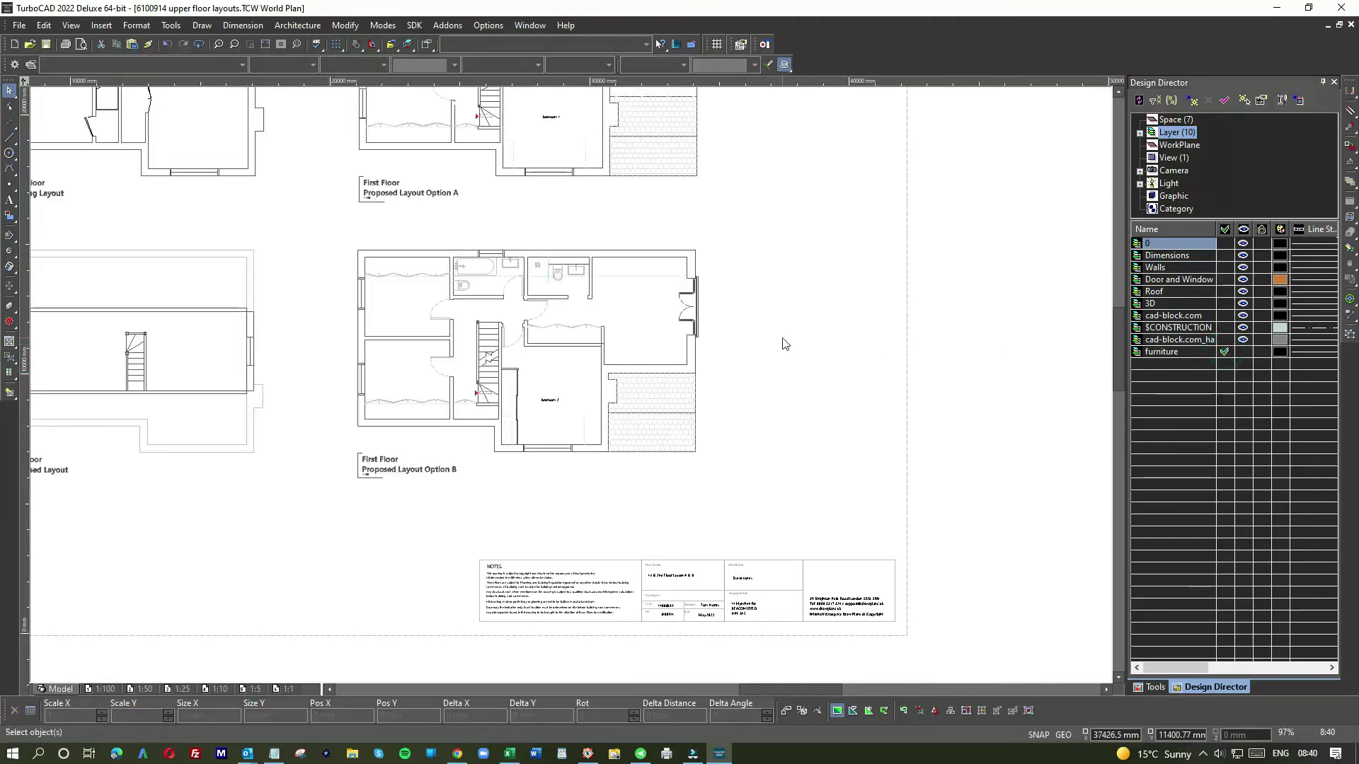
{"action": "scroll", "coordinate": [657, 339], "scroll_direction": "down", "scroll_amount": 2}
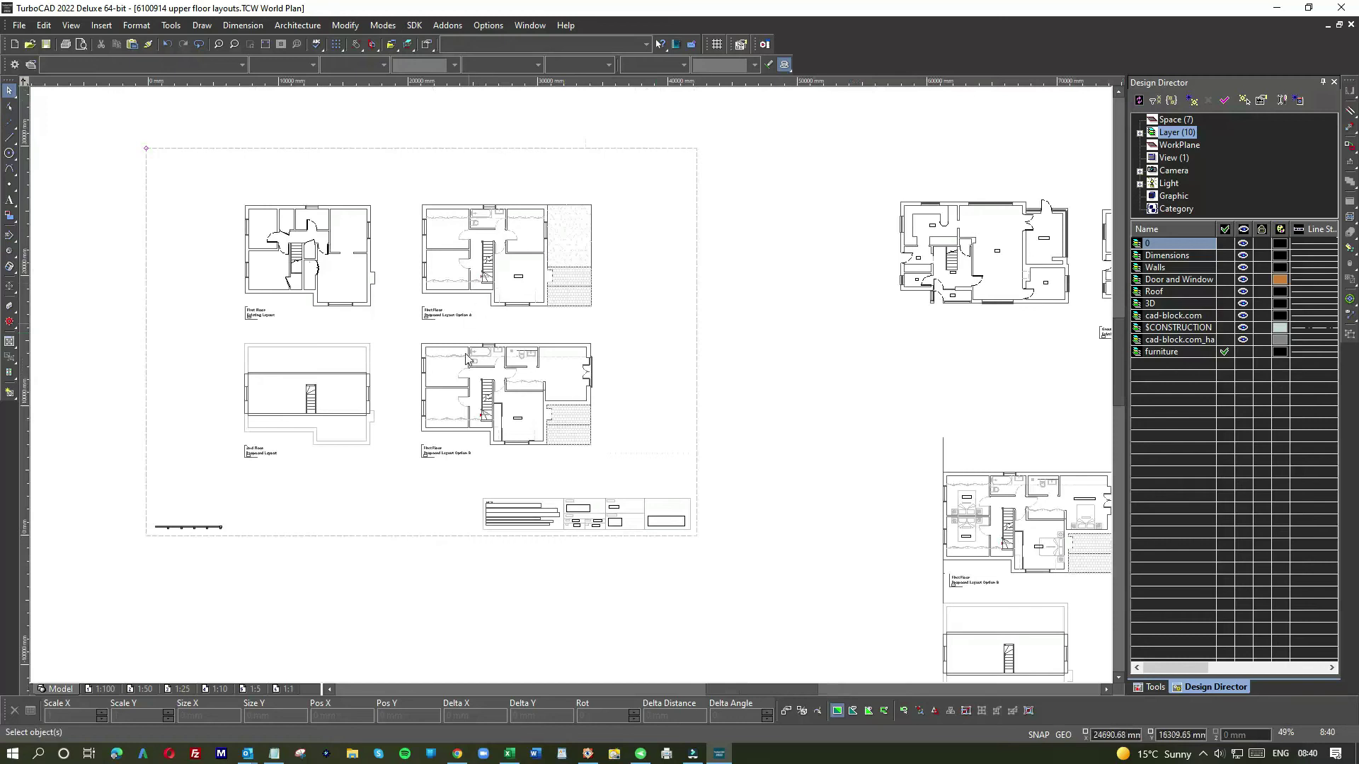
Toggle the furniture layer on, off and on again so all four bedrooms' beds reappear
{"action": "scroll", "coordinate": [473, 386], "scroll_direction": "up", "scroll_amount": 2}
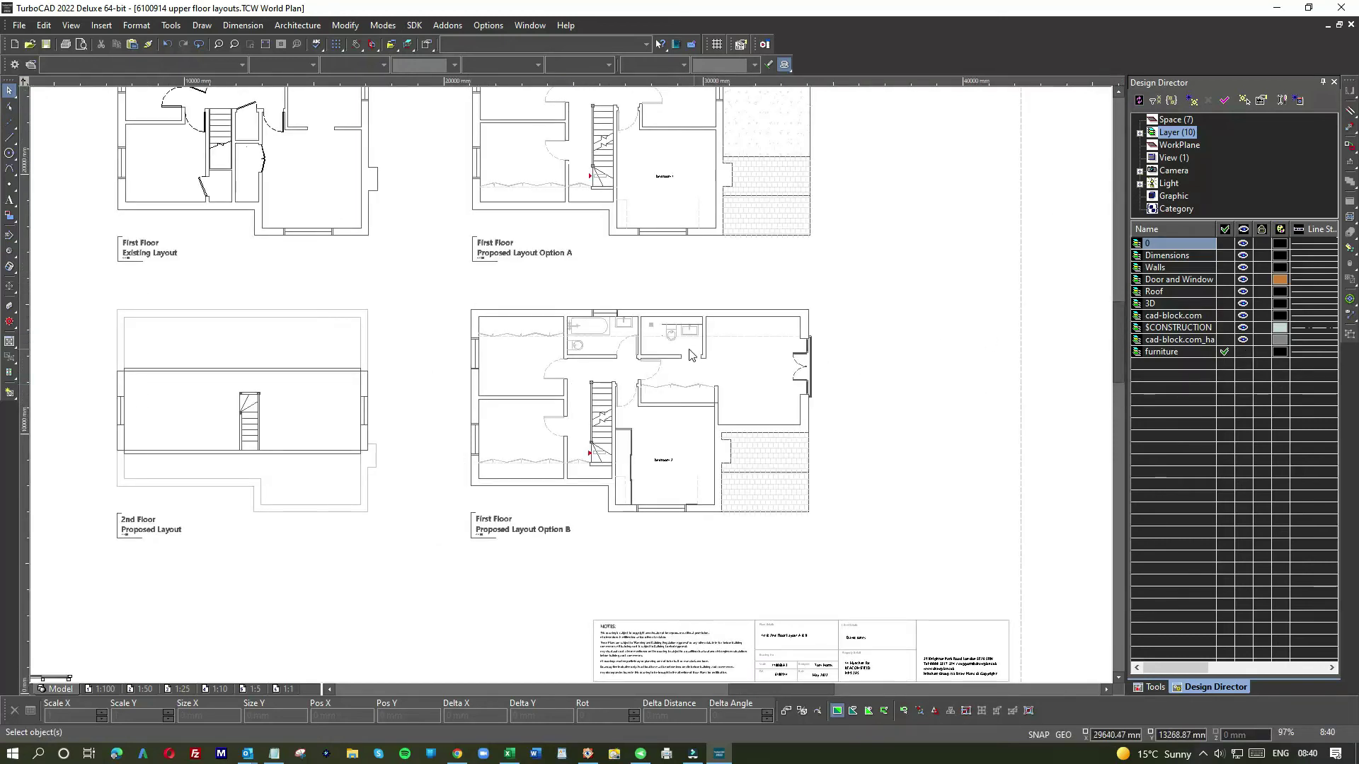
{"action": "scroll", "coordinate": [665, 212], "scroll_direction": "down", "scroll_amount": 2}
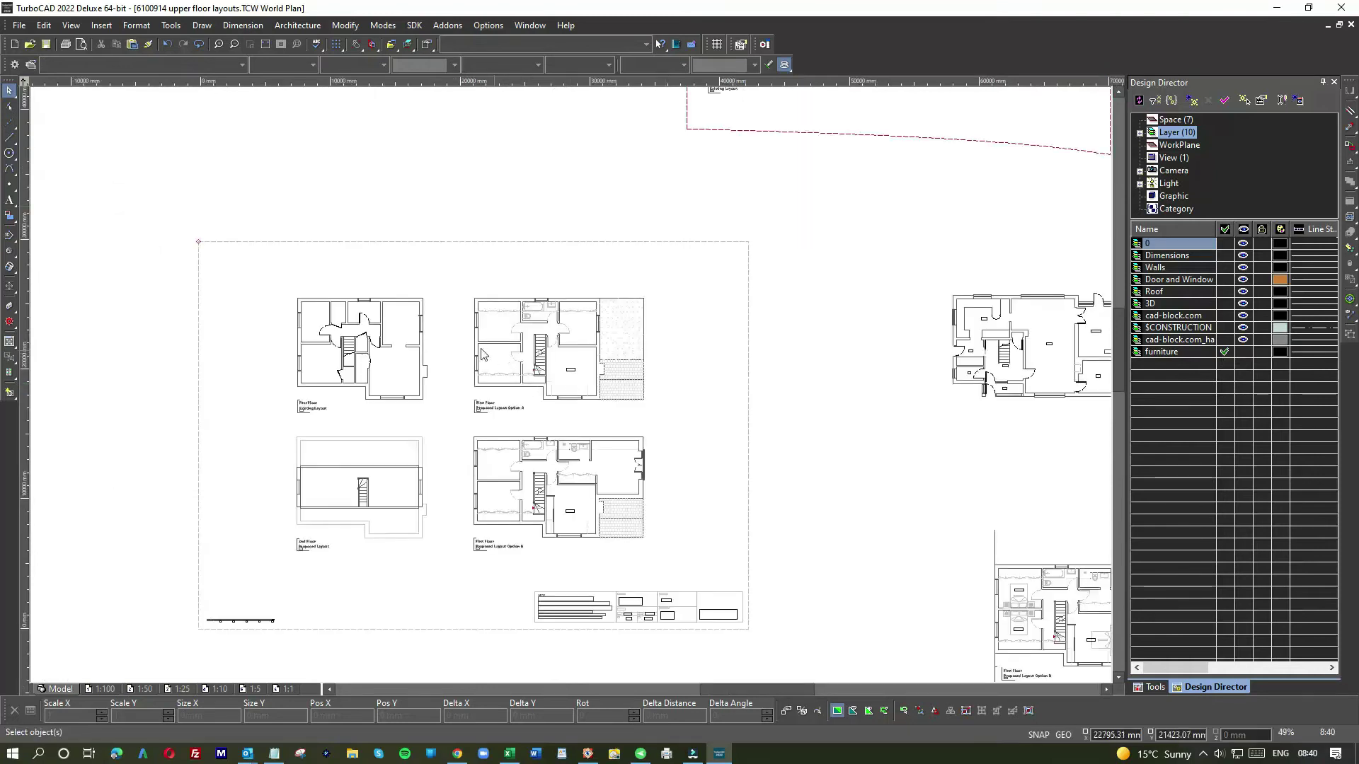
{"action": "scroll", "coordinate": [461, 294], "scroll_direction": "up", "scroll_amount": 2}
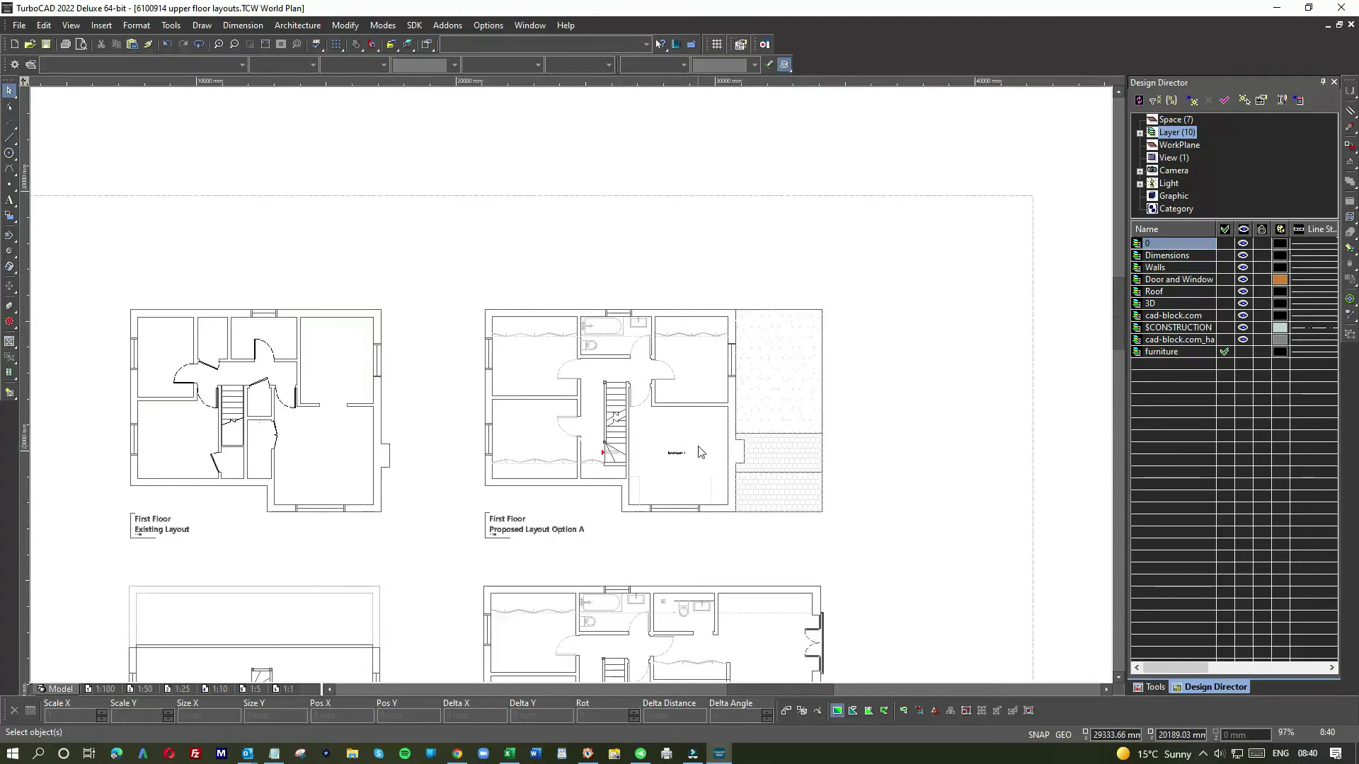
{"action": "left_click", "coordinate": [1243, 352]}
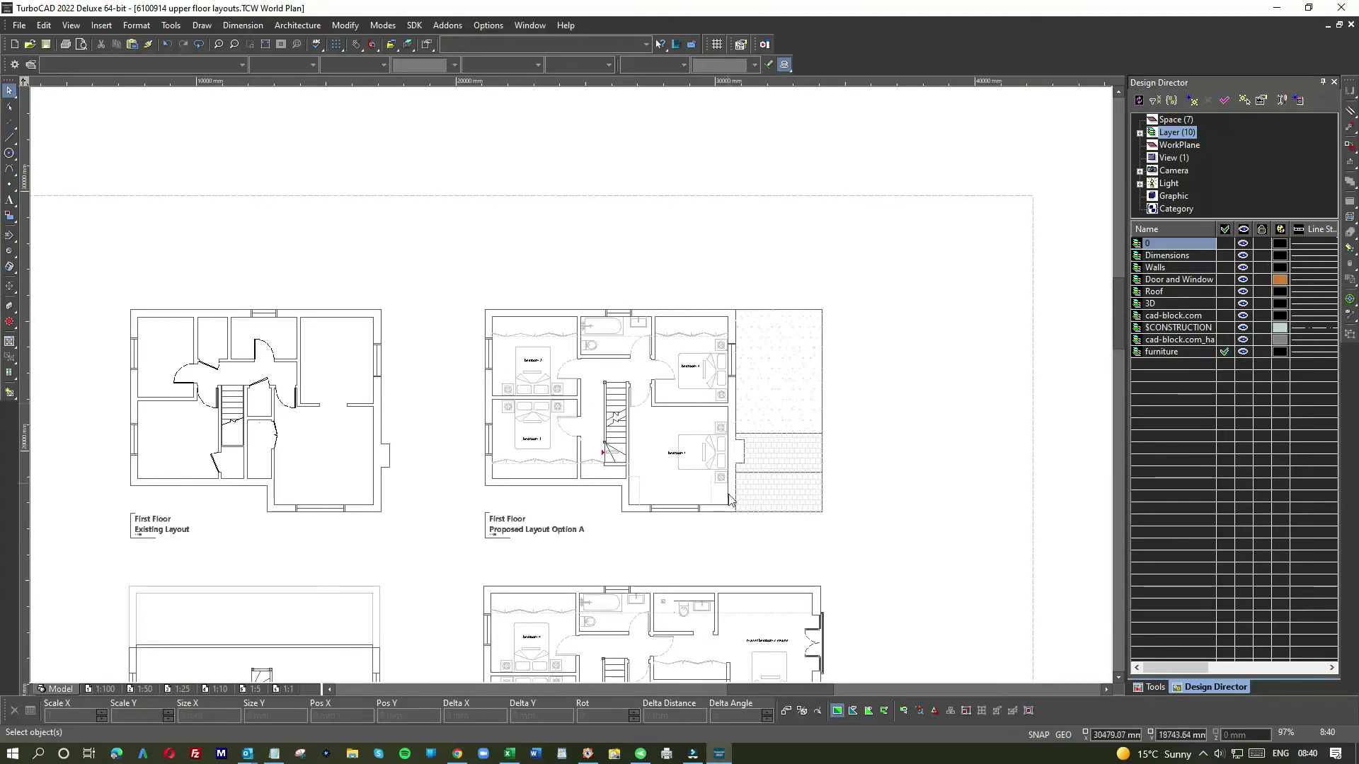
{"action": "left_click", "coordinate": [1246, 352]}
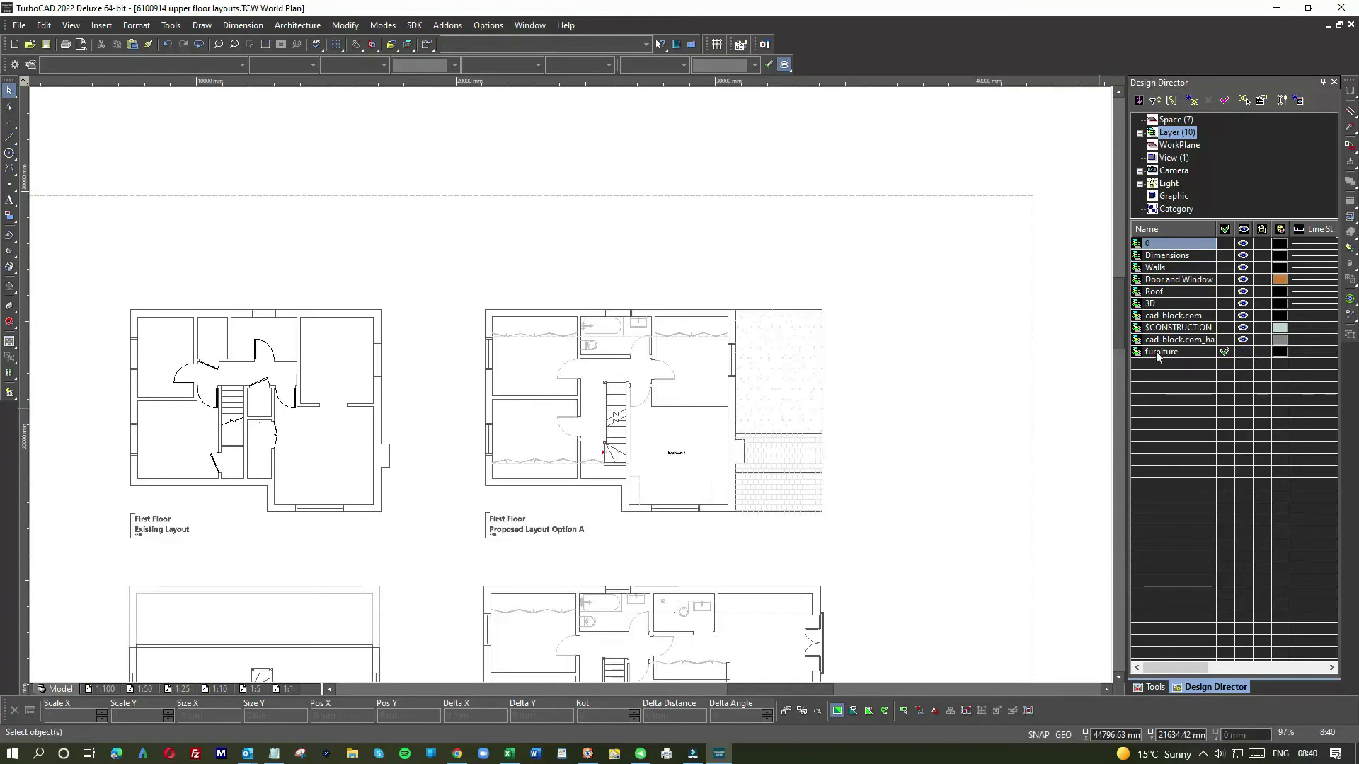
{"action": "scroll", "coordinate": [677, 461], "scroll_direction": "up", "scroll_amount": 4}
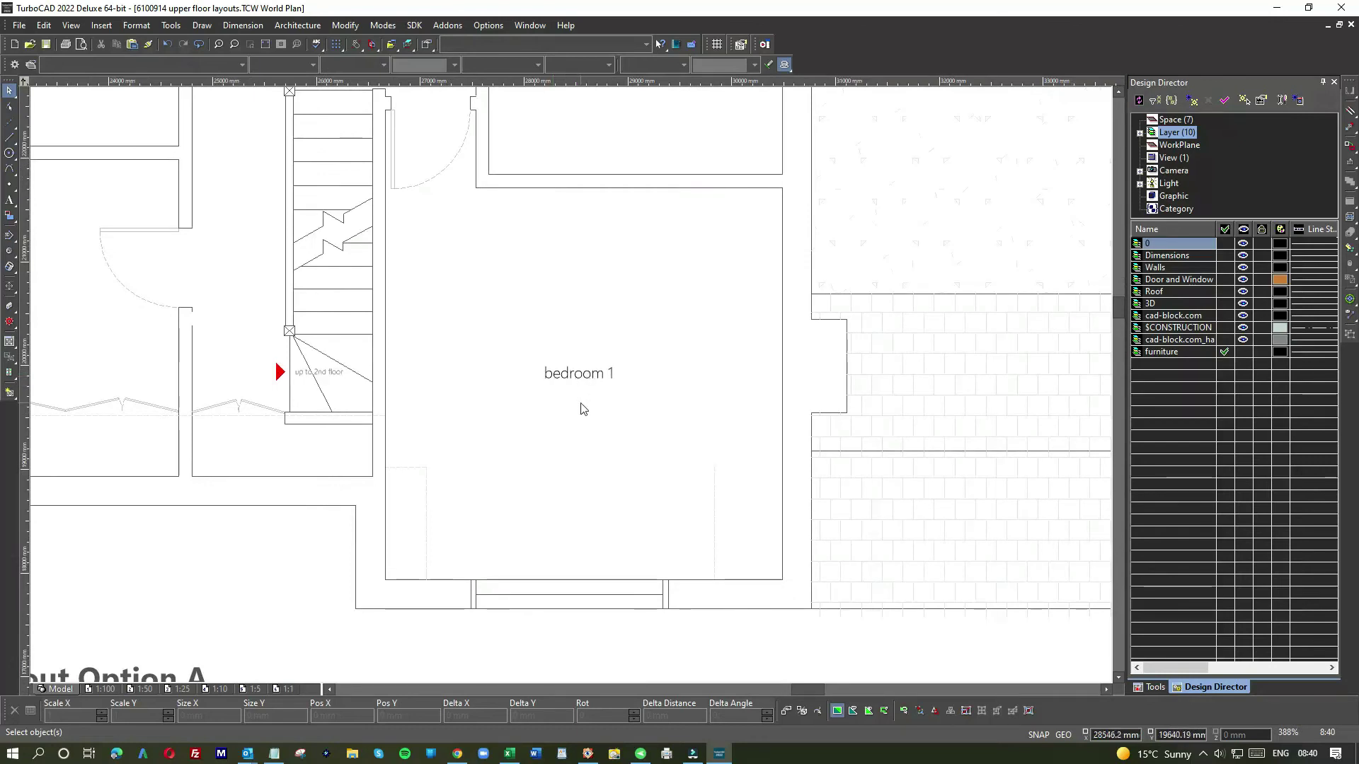
{"action": "left_click", "coordinate": [1243, 352]}
{"action": "scroll", "coordinate": [570, 389], "scroll_direction": "up", "scroll_amount": 6}
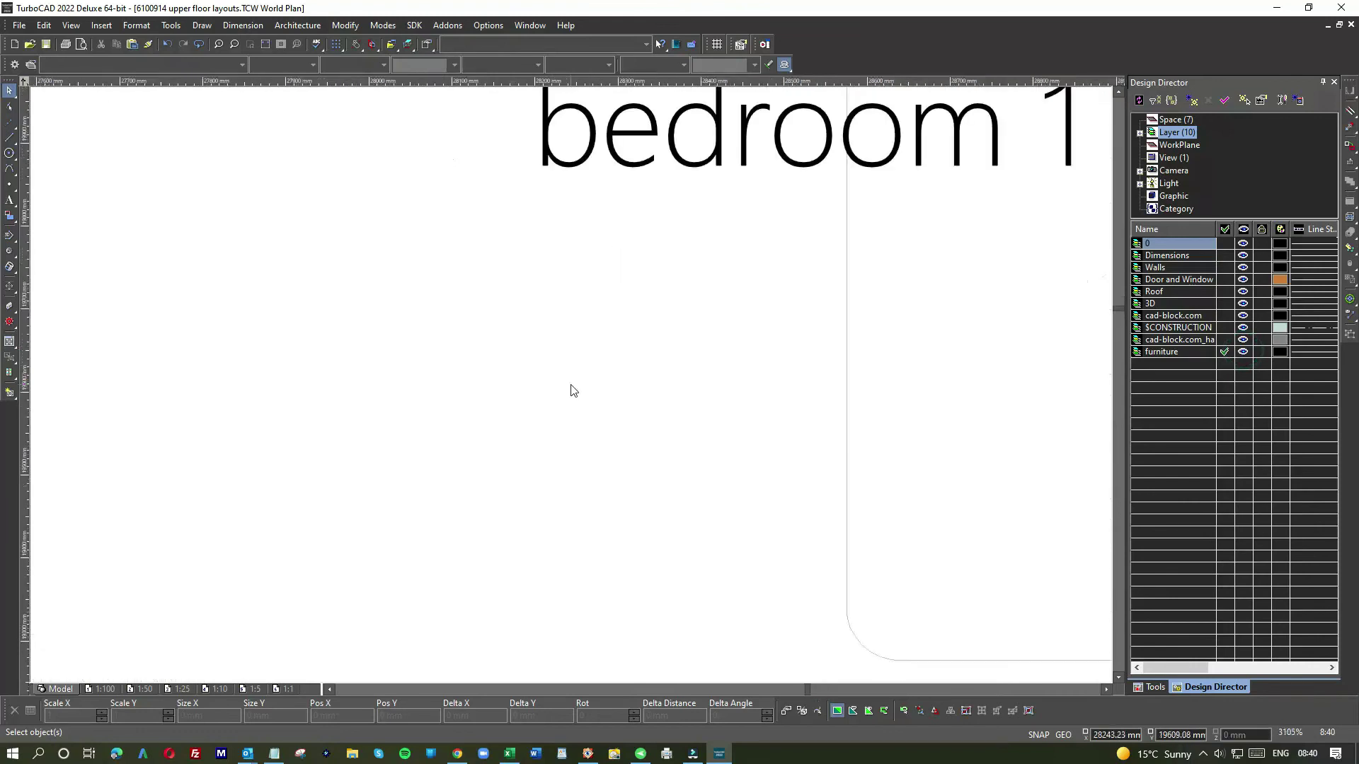
{"action": "scroll", "coordinate": [572, 390], "scroll_direction": "down", "scroll_amount": 8}
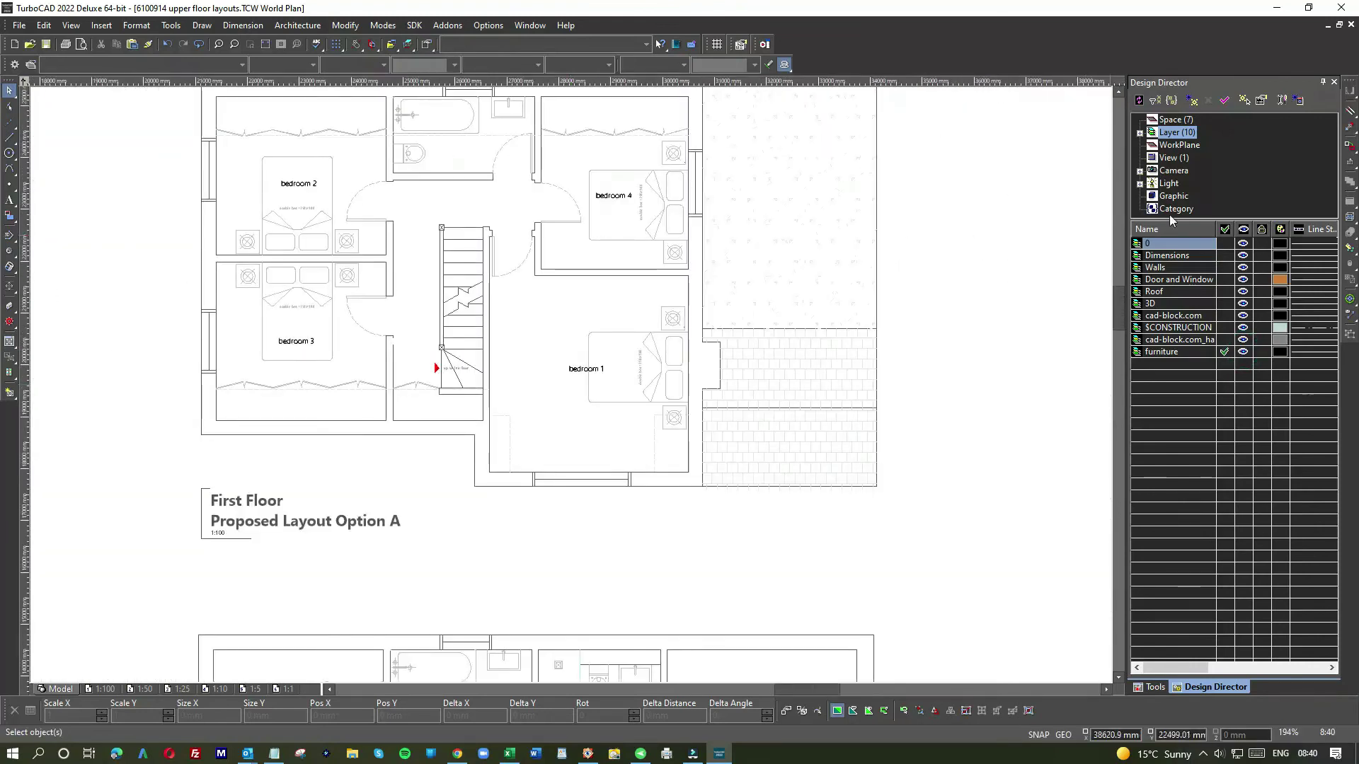
Create a new layer named 'room title'
{"action": "left_click", "coordinate": [1195, 103]}
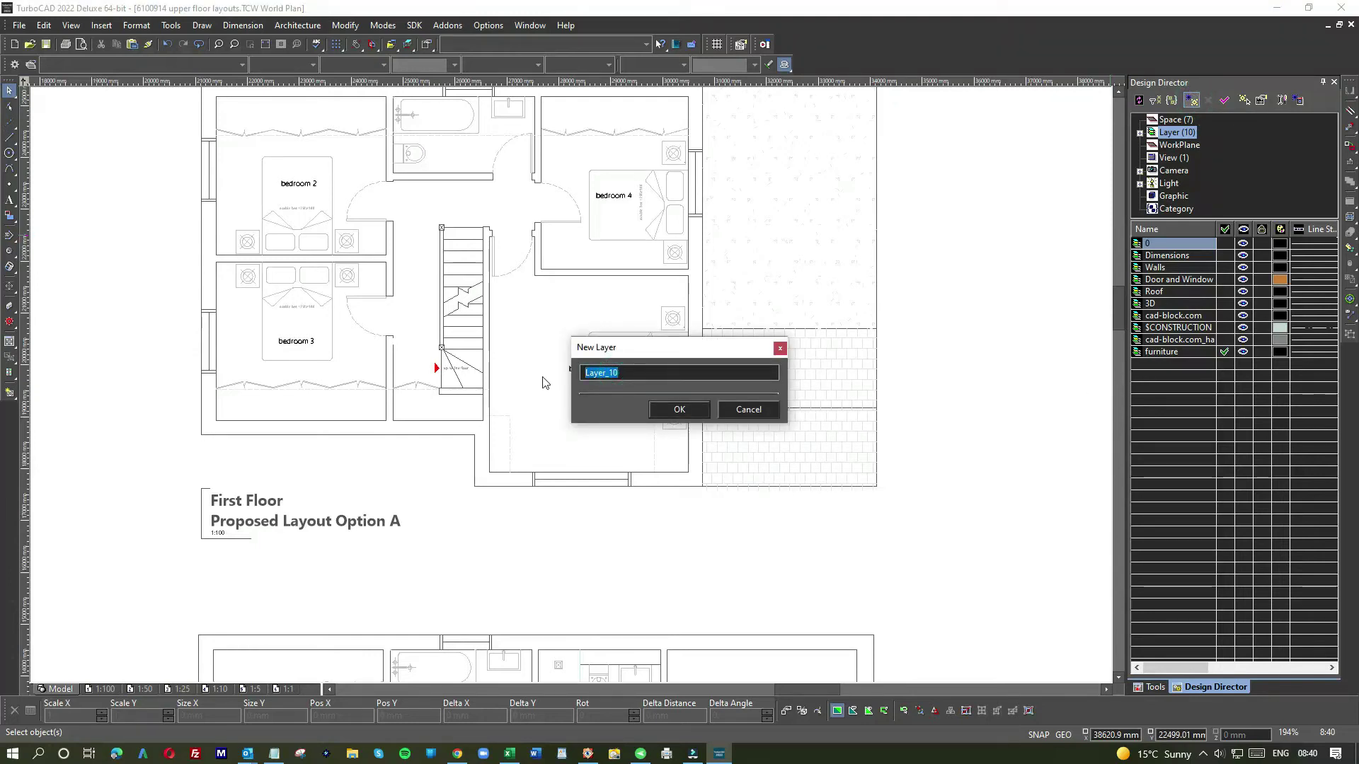
{"action": "type", "text": "t"}
{"action": "type", "text": "it"}
{"action": "type", "text": "room"}
{"action": "left_click", "coordinate": [675, 411]}
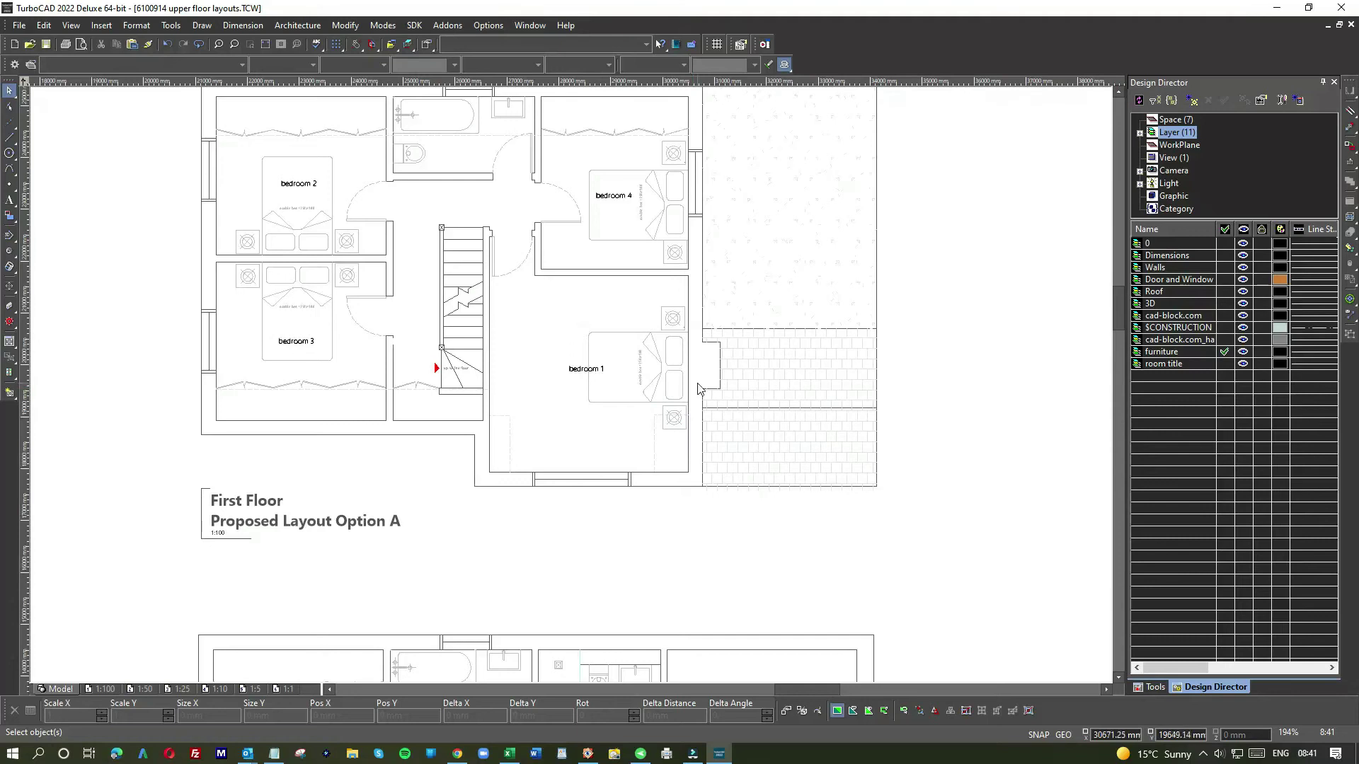
Move the bedroom 1, 4 and 3 labels onto the room title layer, hiding it
{"action": "left_click", "coordinate": [585, 371]}
{"action": "left_click", "coordinate": [1224, 363]}
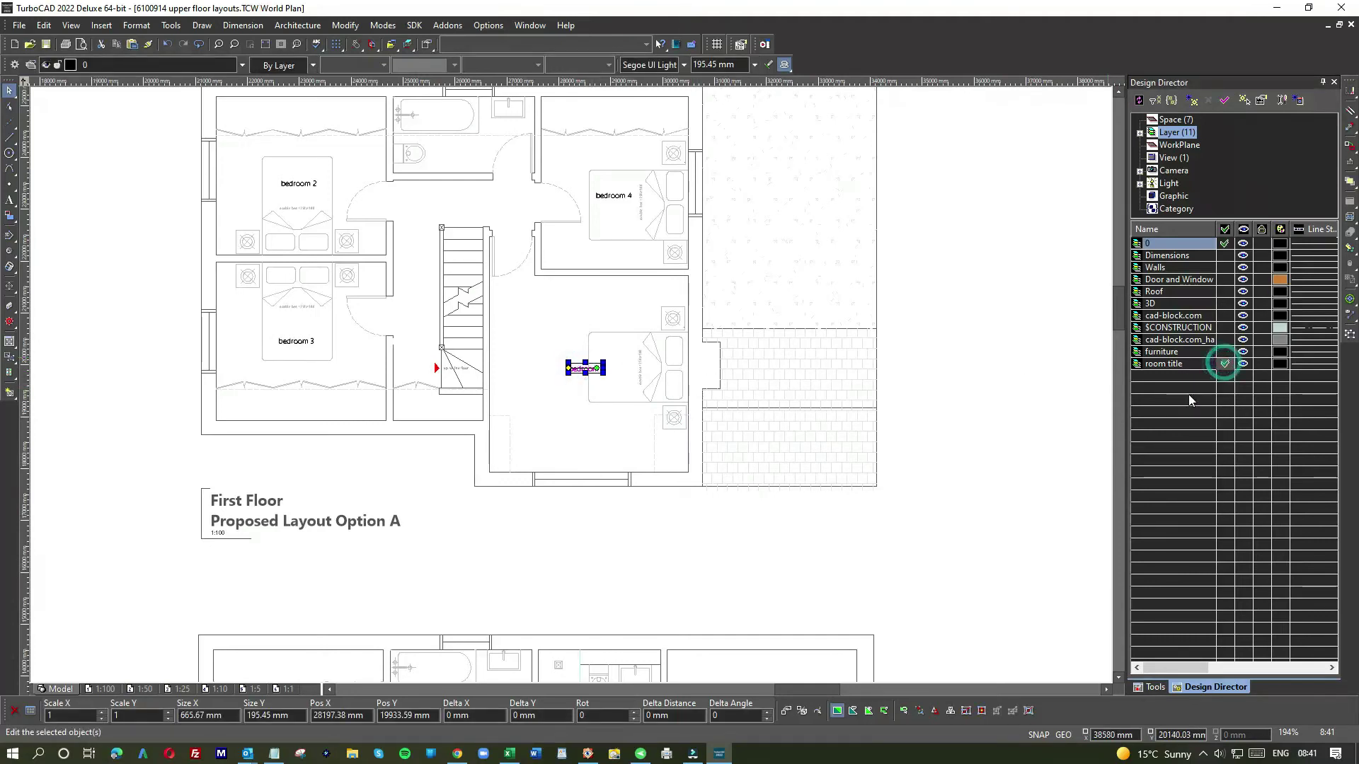
{"action": "left_click", "coordinate": [1243, 363]}
{"action": "left_click", "coordinate": [613, 200]}
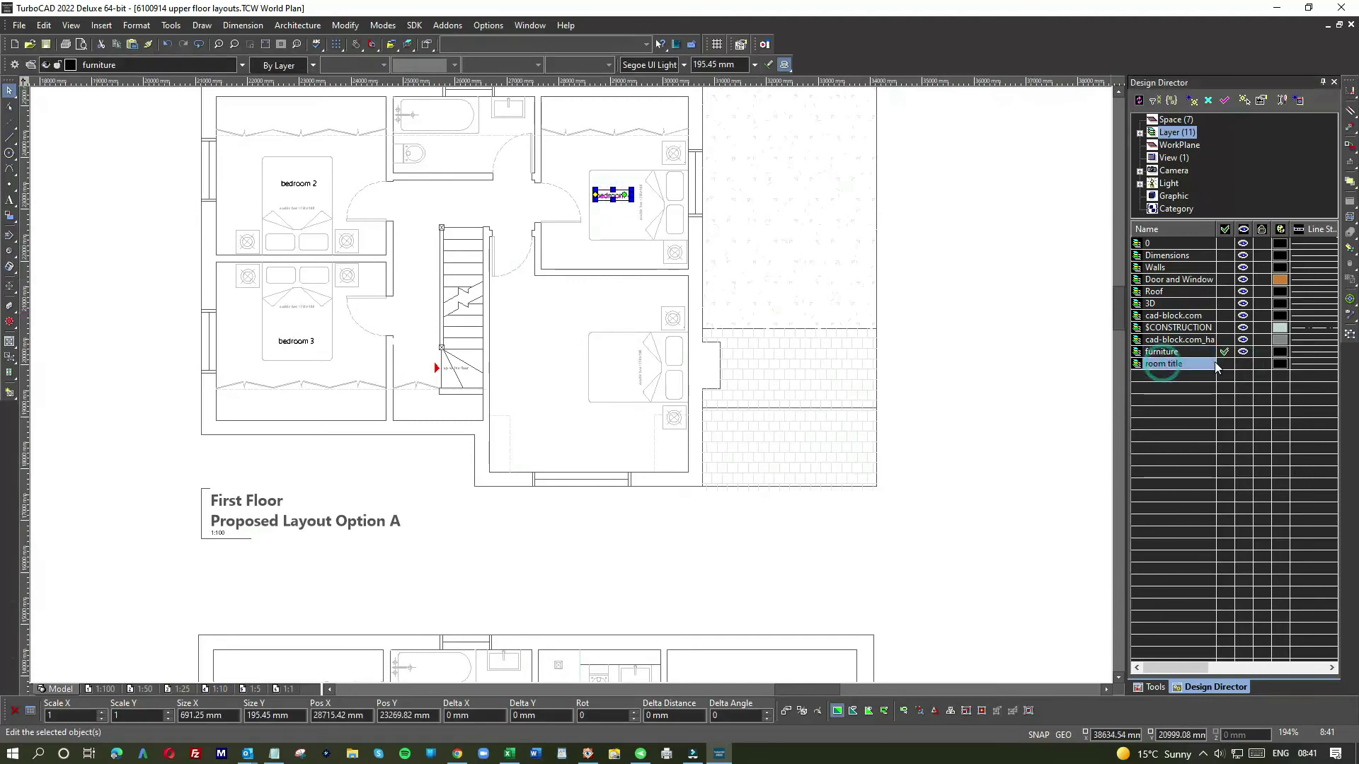
{"action": "left_click", "coordinate": [1223, 363]}
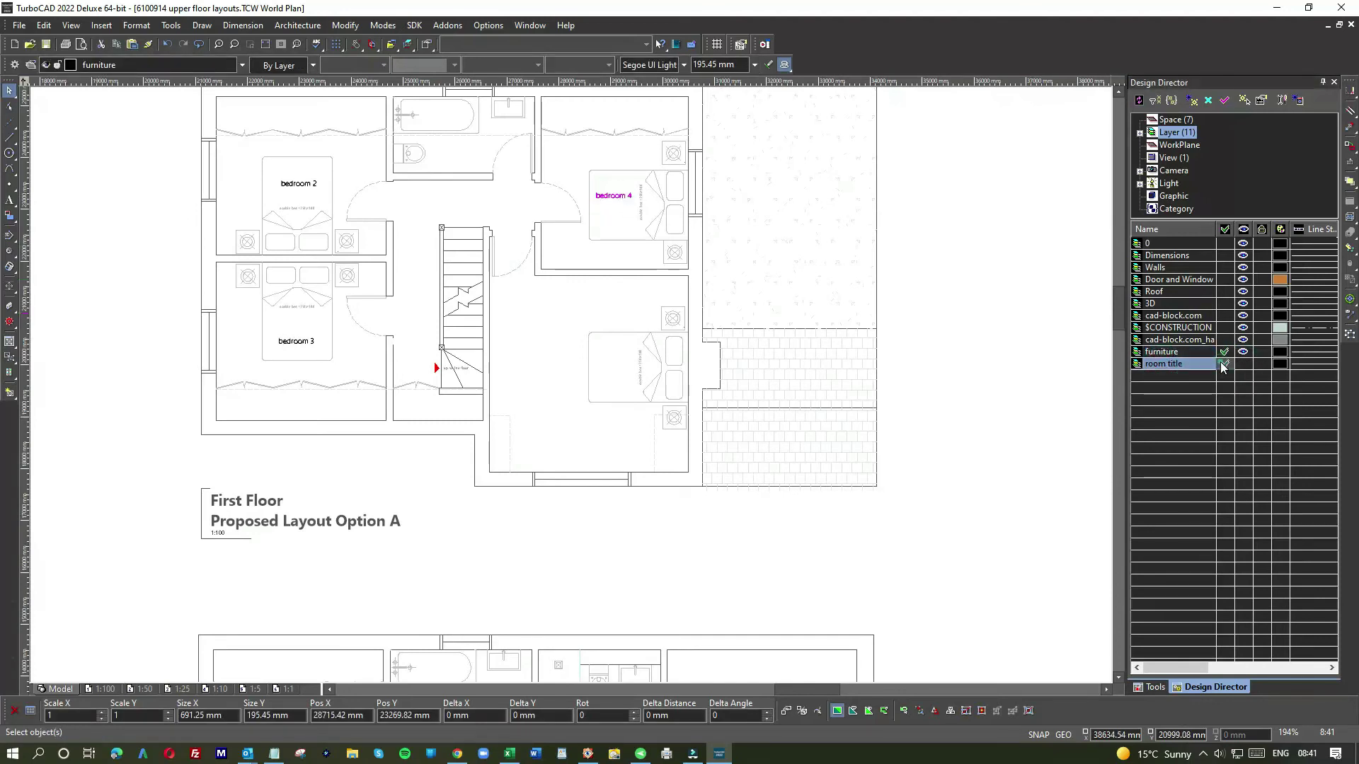
{"action": "left_click", "coordinate": [293, 343]}
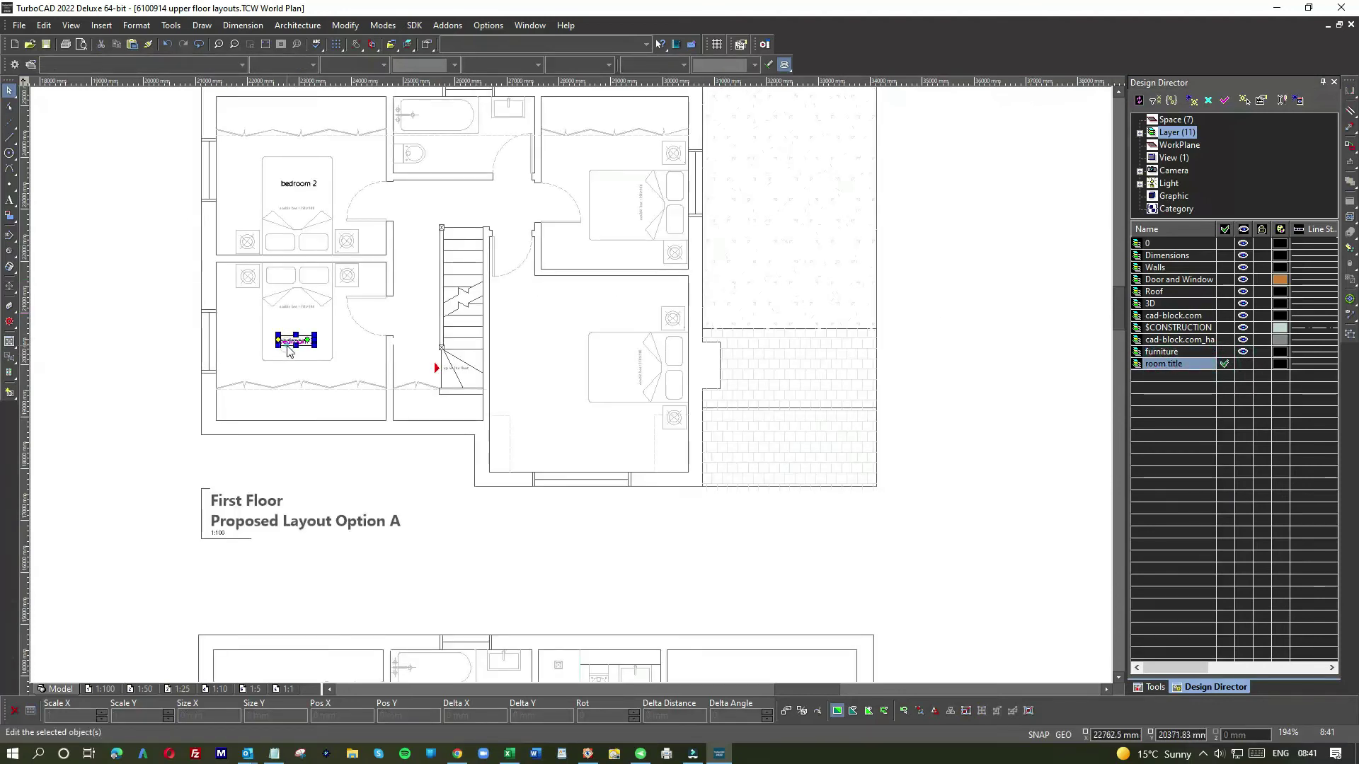
{"action": "left_click", "coordinate": [1224, 363]}
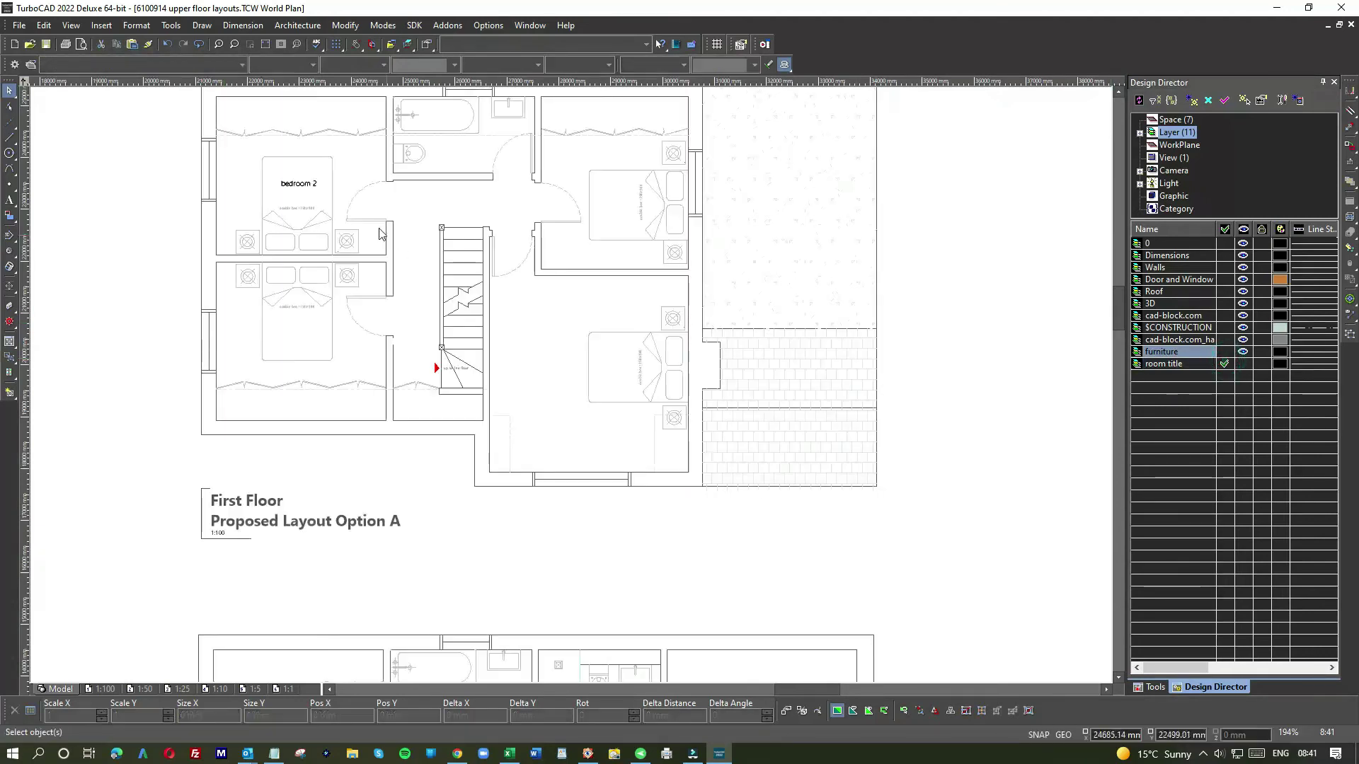
{"action": "left_click", "coordinate": [1226, 364]}
Move the master bedroom / ensuite and bedroom 2–4 labels to room title, then show it
{"action": "scroll", "coordinate": [488, 316], "scroll_direction": "down", "scroll_amount": 3}
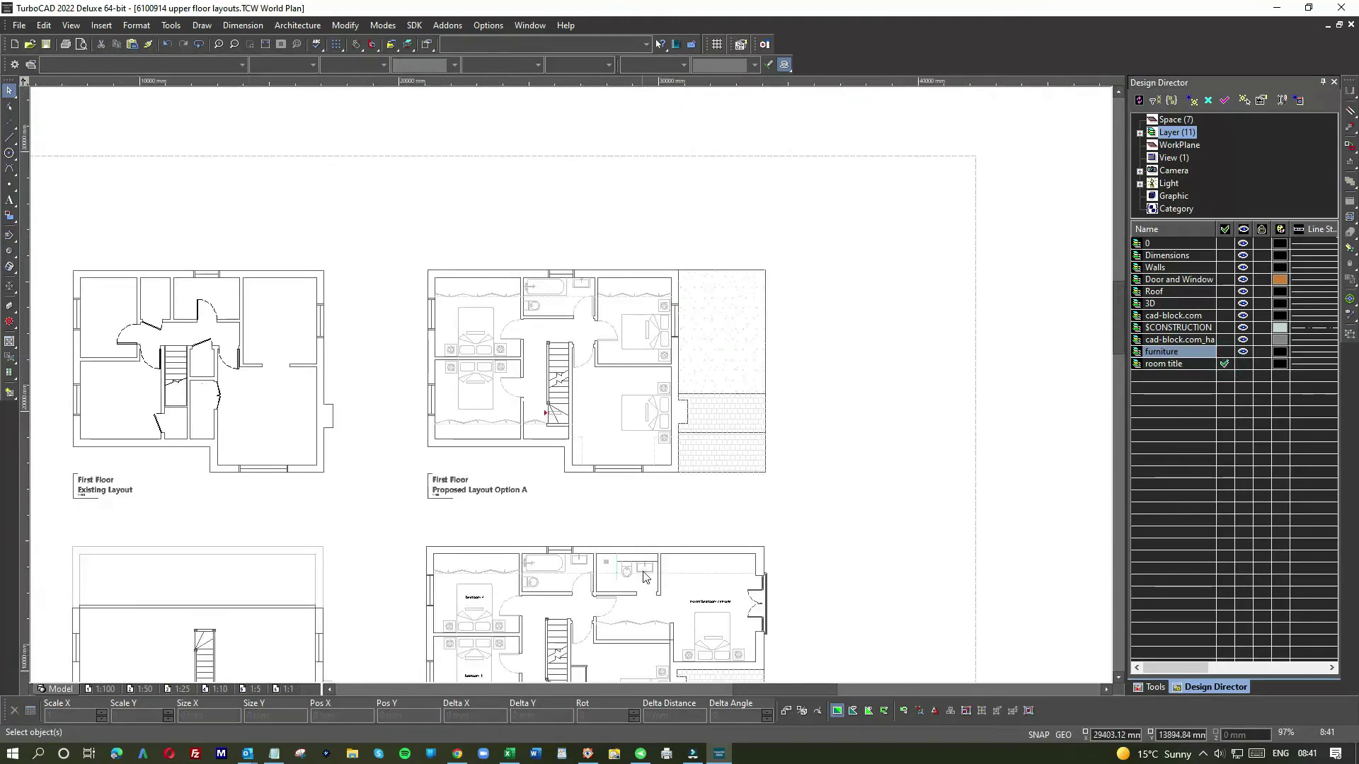
{"action": "scroll", "coordinate": [574, 391], "scroll_direction": "down", "scroll_amount": 3}
{"action": "scroll", "coordinate": [573, 390], "scroll_direction": "up", "scroll_amount": 6}
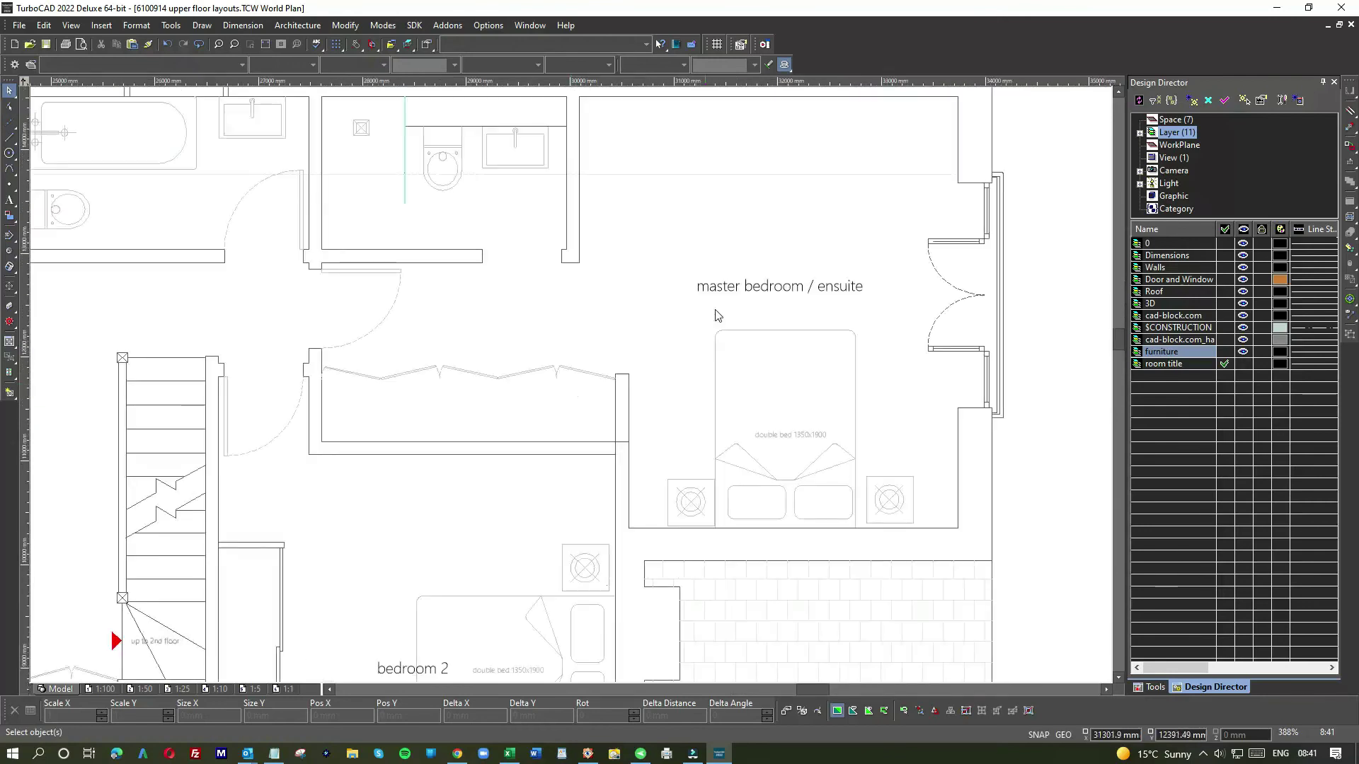
{"action": "left_click", "coordinate": [722, 287]}
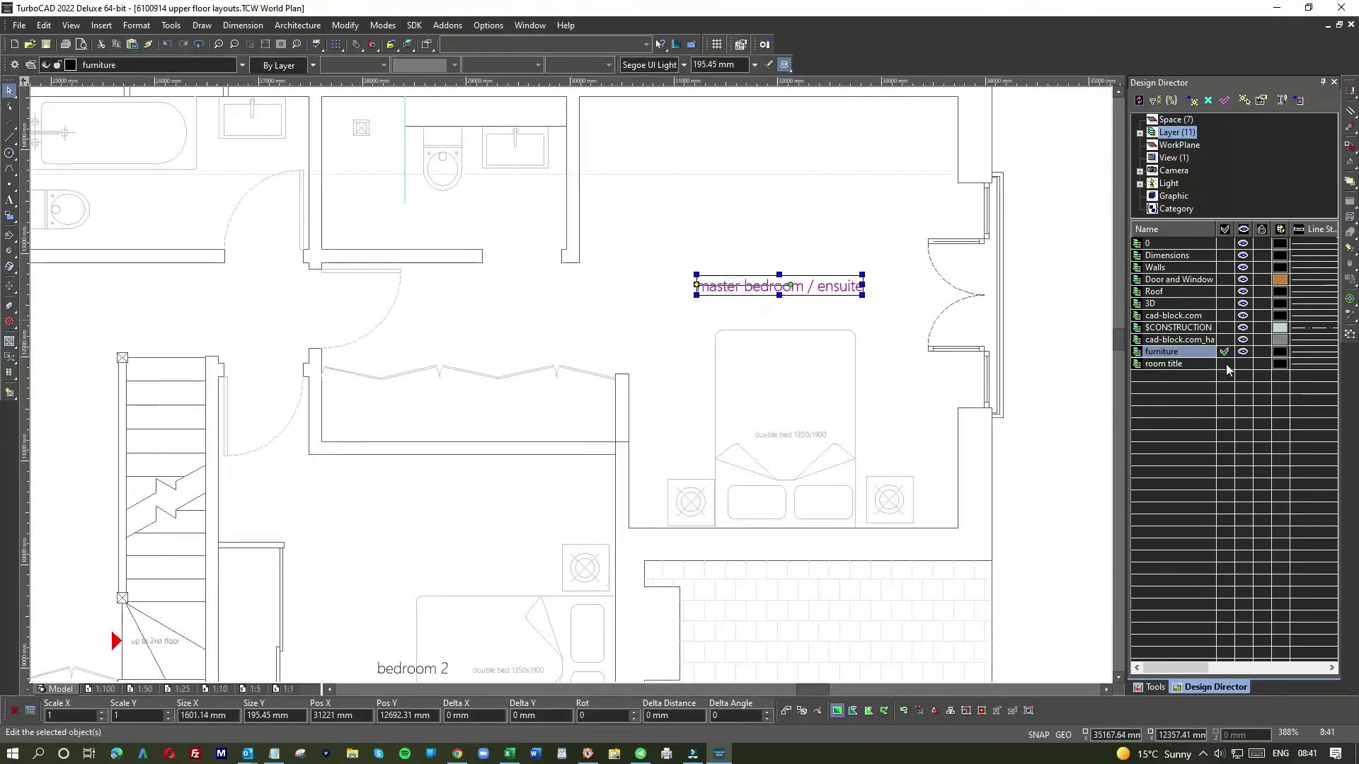
{"action": "left_click", "coordinate": [1225, 363]}
{"action": "scroll", "coordinate": [573, 389], "scroll_direction": "down", "scroll_amount": 3}
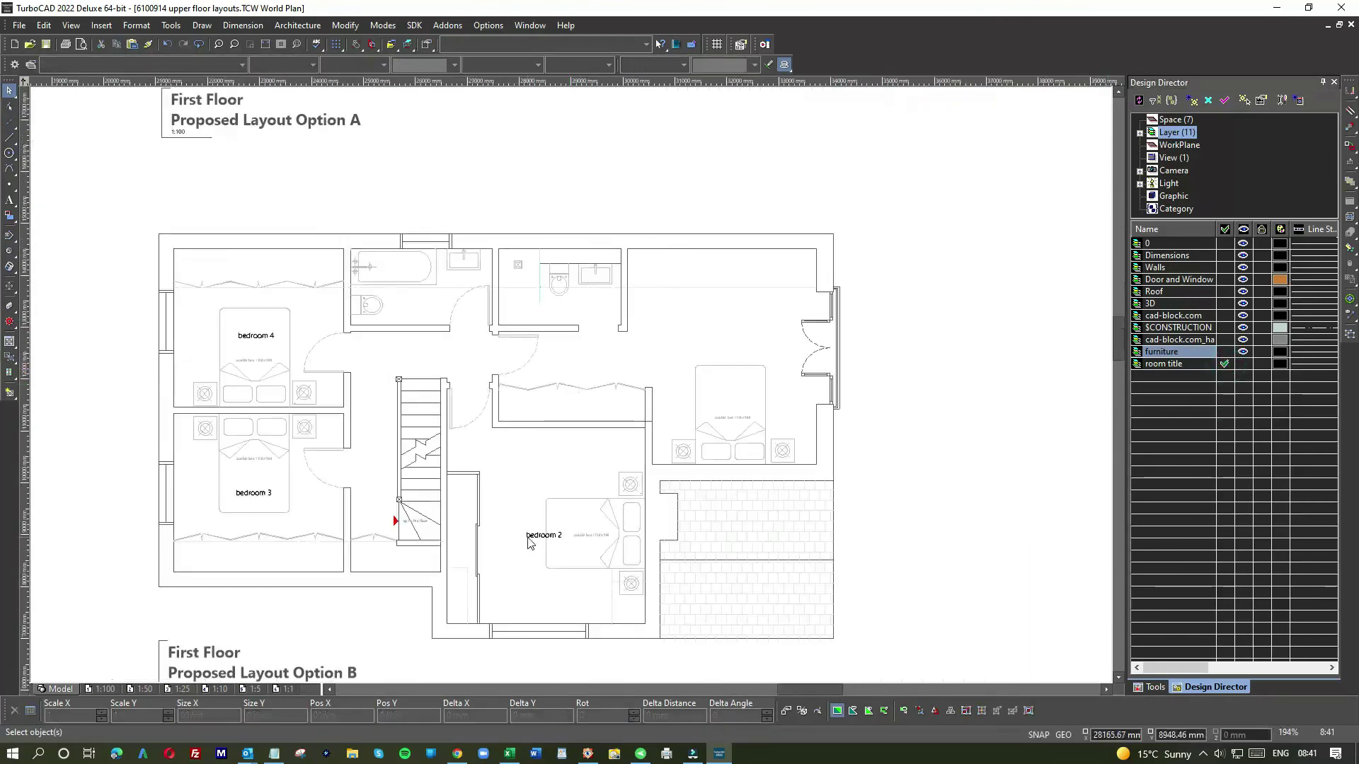
{"action": "left_click", "coordinate": [531, 540]}
{"action": "left_click", "coordinate": [1226, 364]}
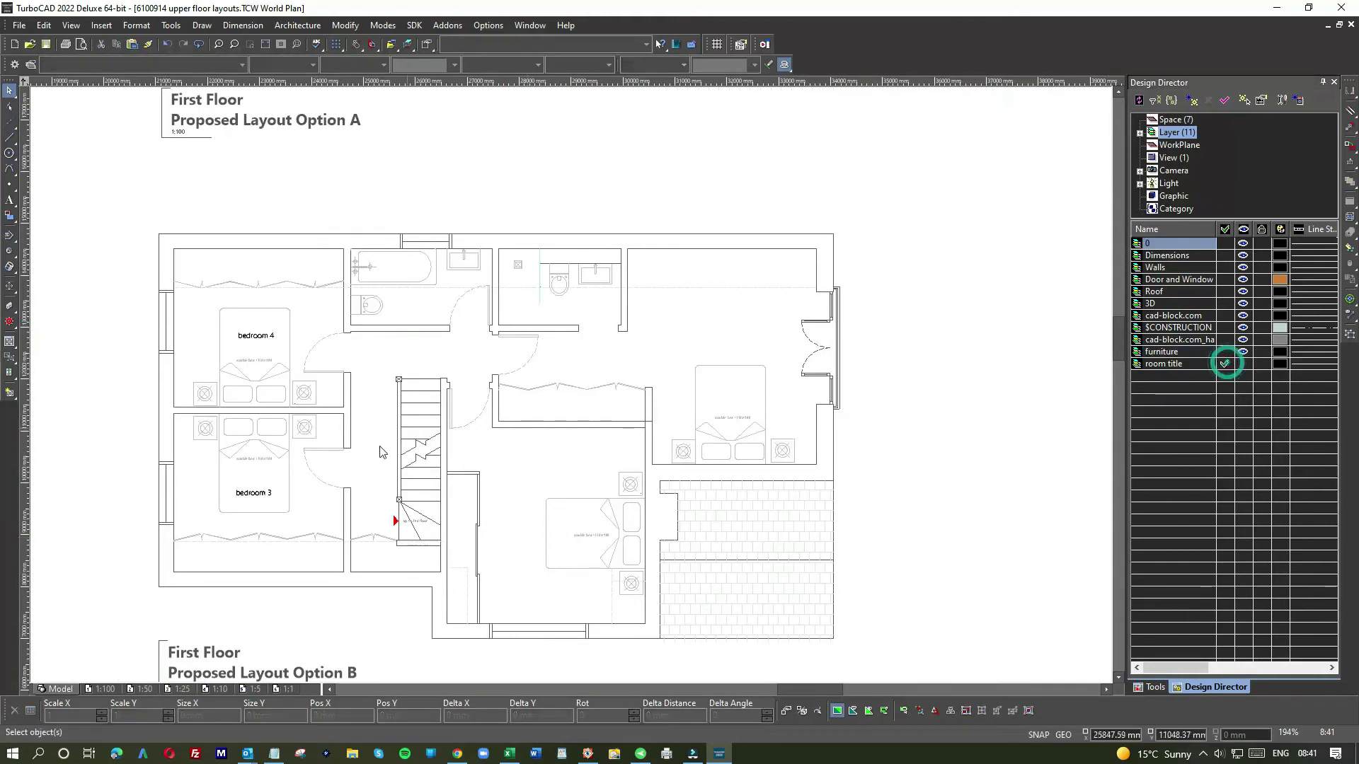
{"action": "left_click", "coordinate": [253, 493]}
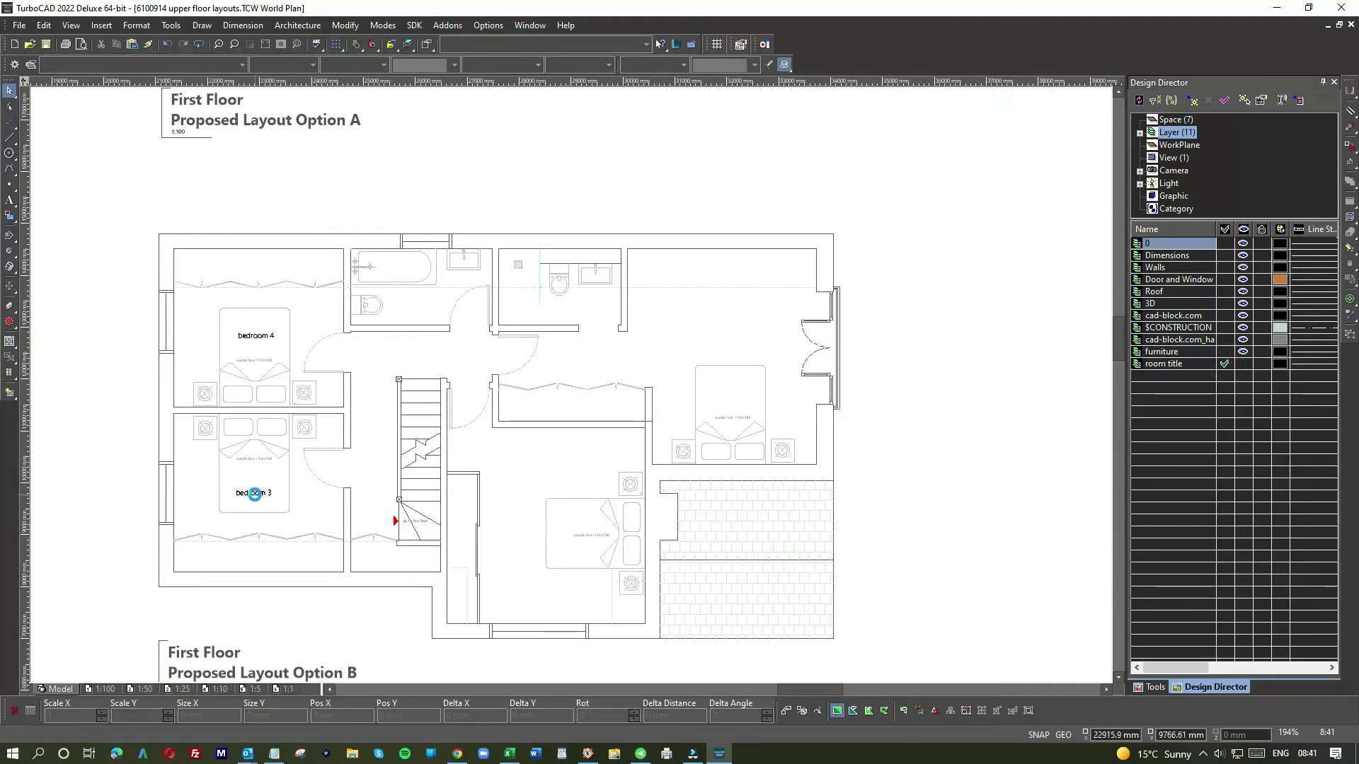
{"action": "left_click", "coordinate": [1225, 364]}
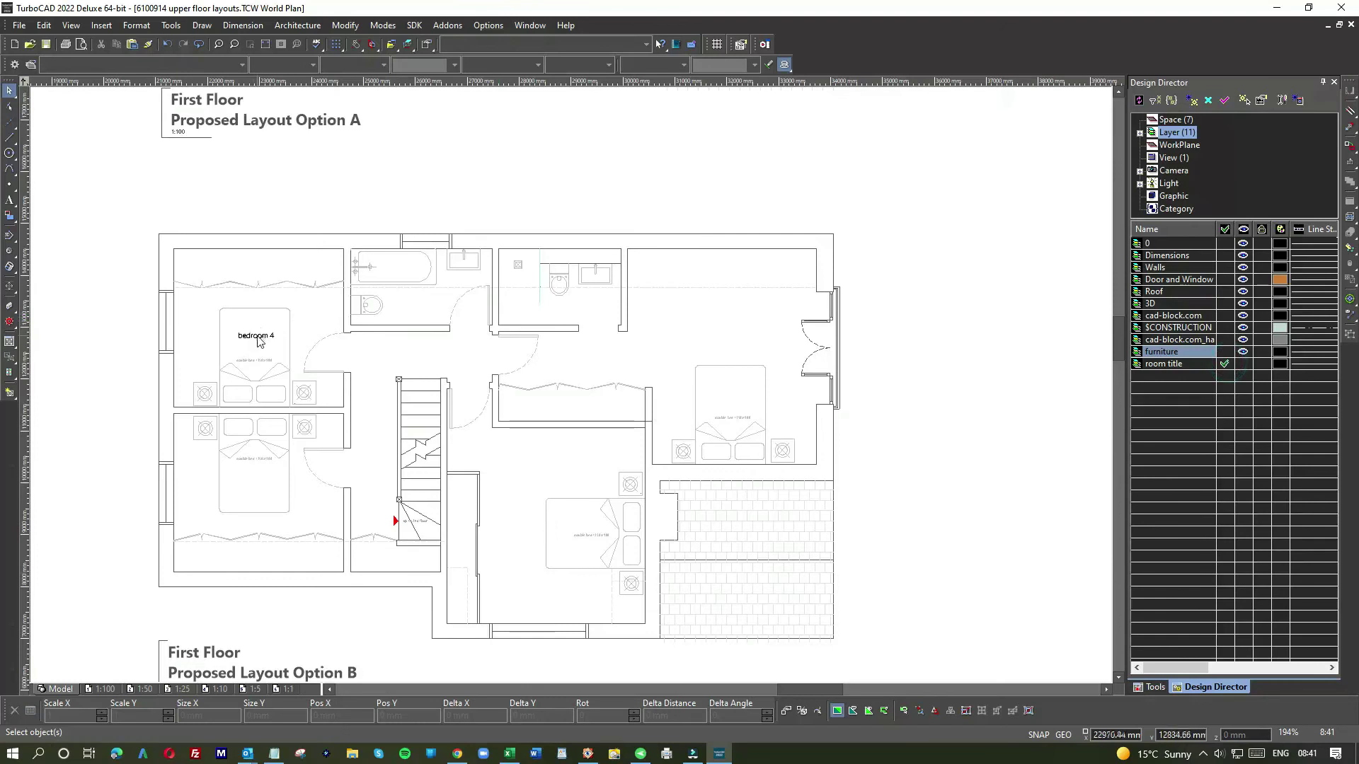
{"action": "left_click", "coordinate": [259, 338]}
{"action": "left_click", "coordinate": [1226, 364]}
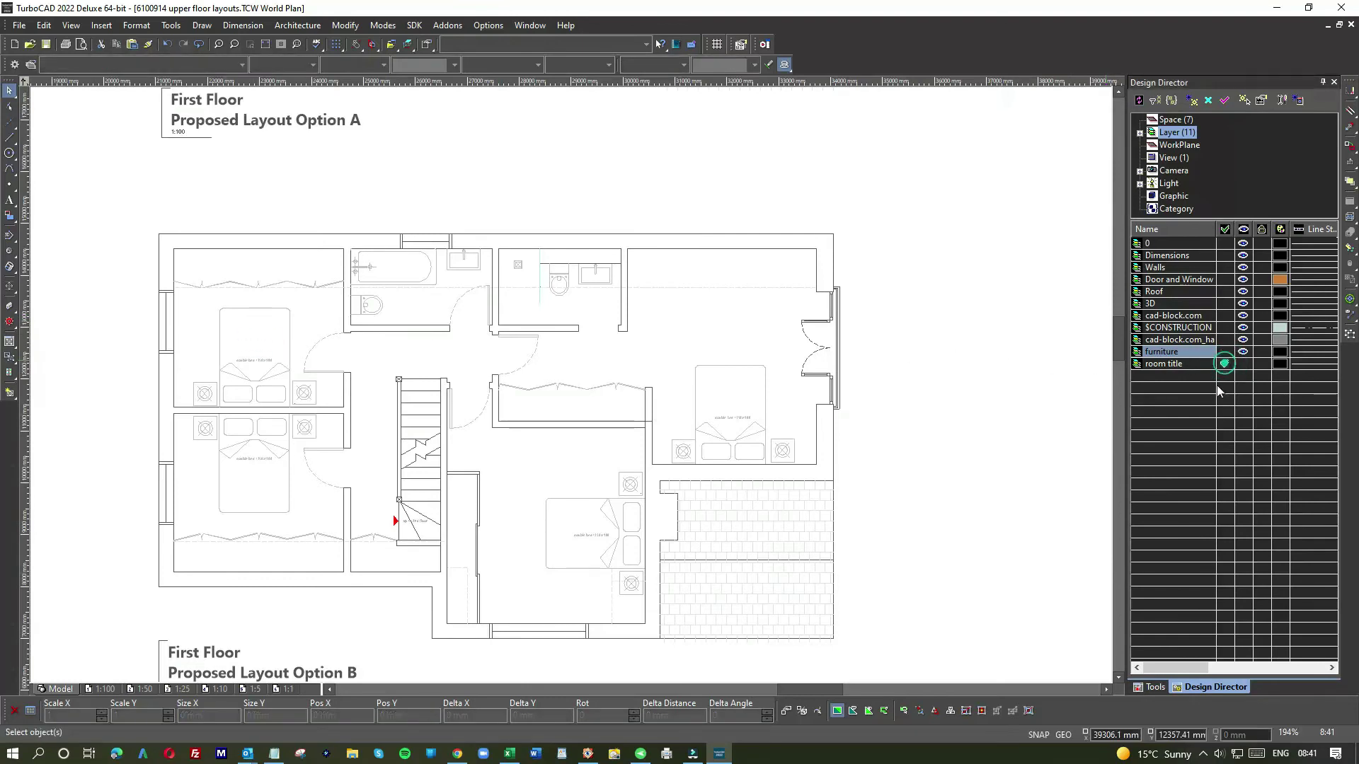
{"action": "left_click", "coordinate": [1244, 364]}
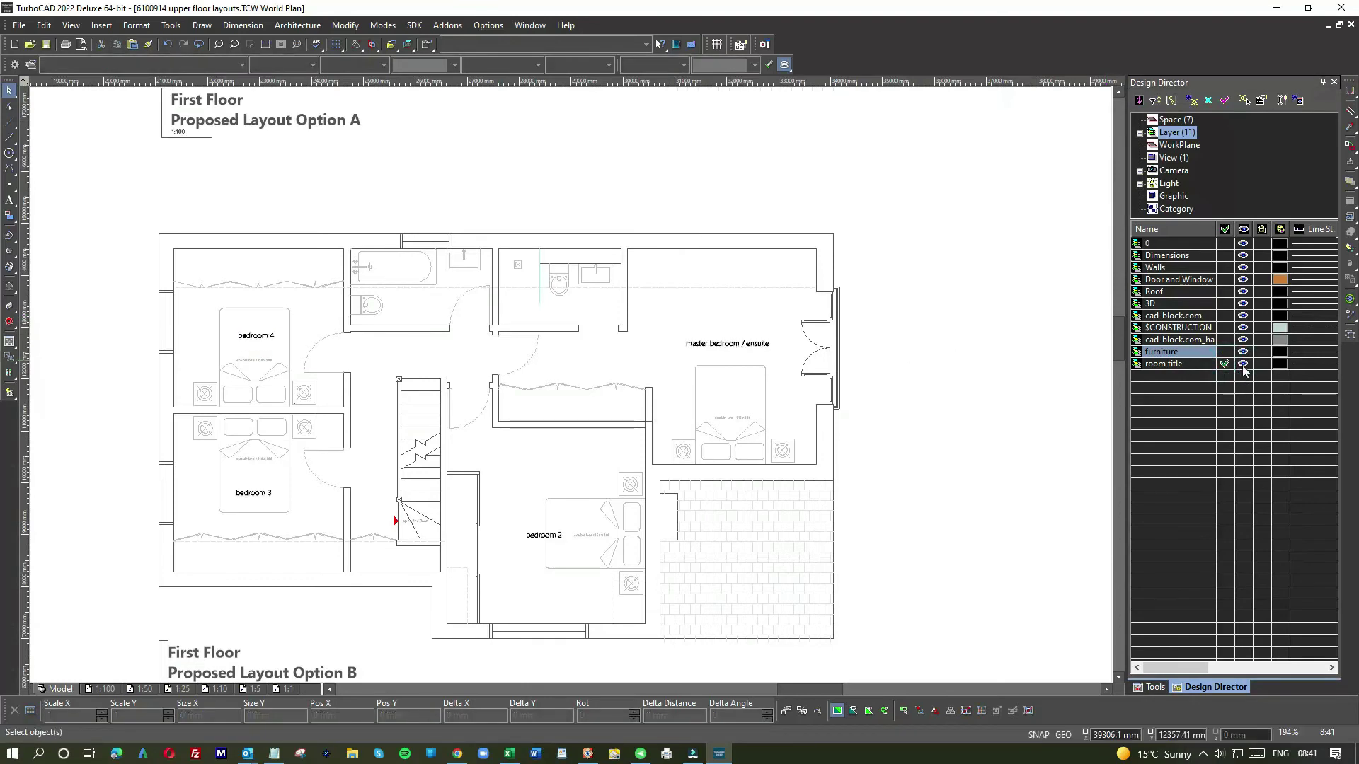
Test the furniture layer's visibility toggle, then make furniture the current layer
{"action": "scroll", "coordinate": [524, 416], "scroll_direction": "down", "scroll_amount": 2}
{"action": "scroll", "coordinate": [572, 386], "scroll_direction": "down", "scroll_amount": 1}
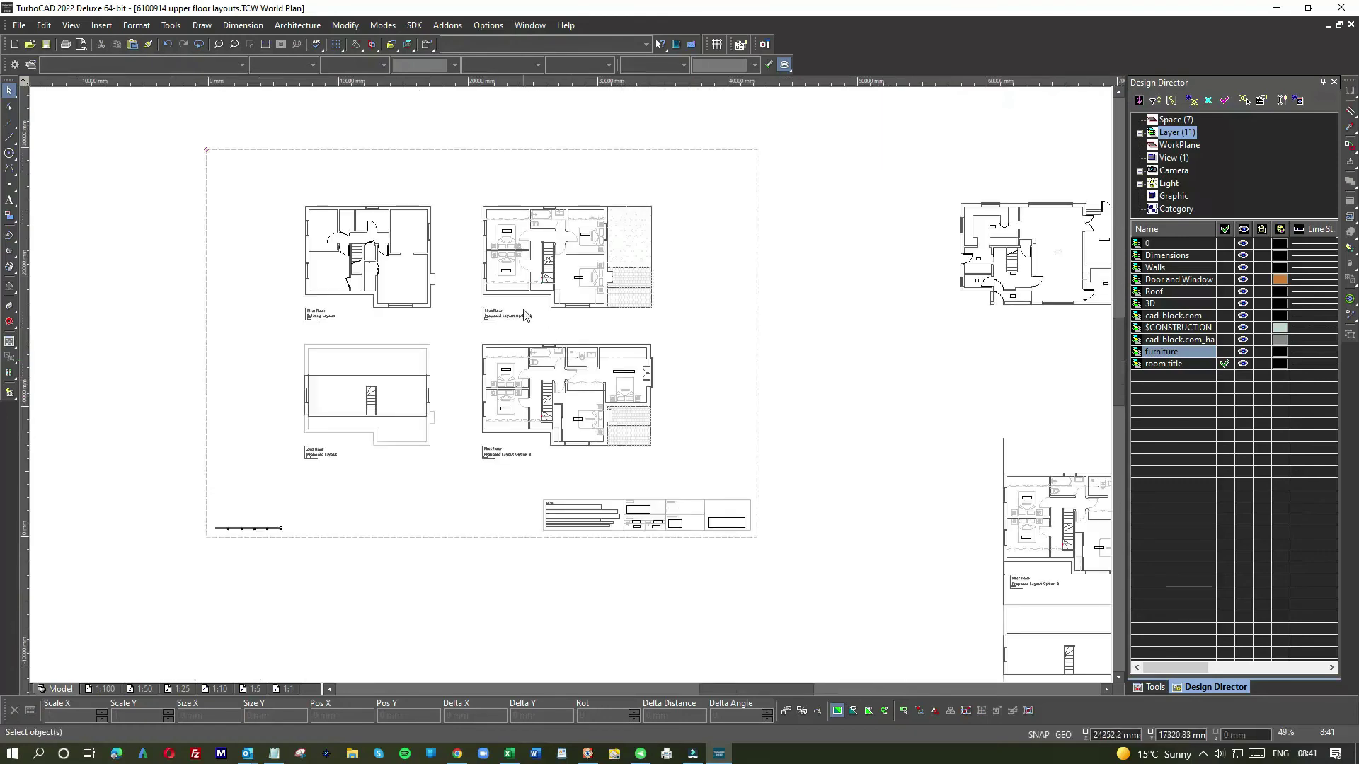
{"action": "scroll", "coordinate": [548, 283], "scroll_direction": "up", "scroll_amount": 4}
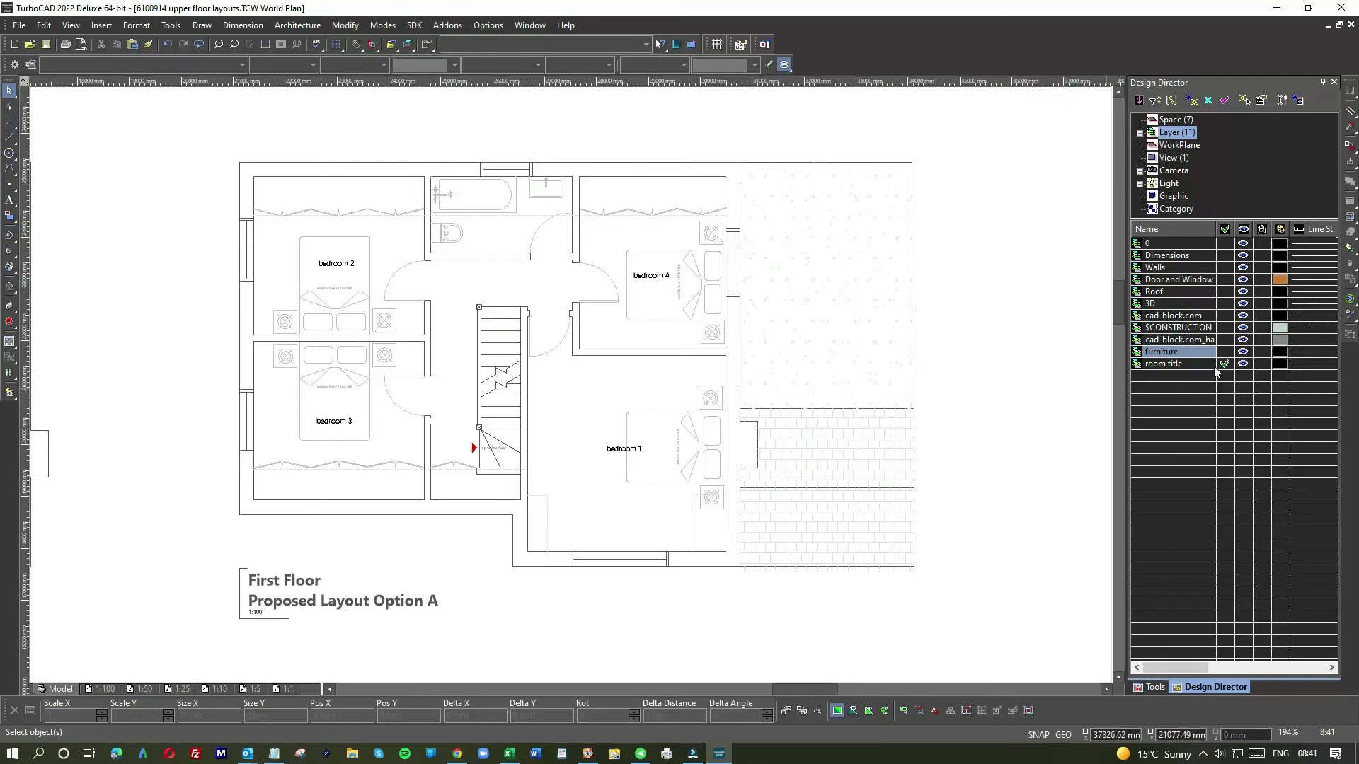
{"action": "left_click", "coordinate": [1244, 352]}
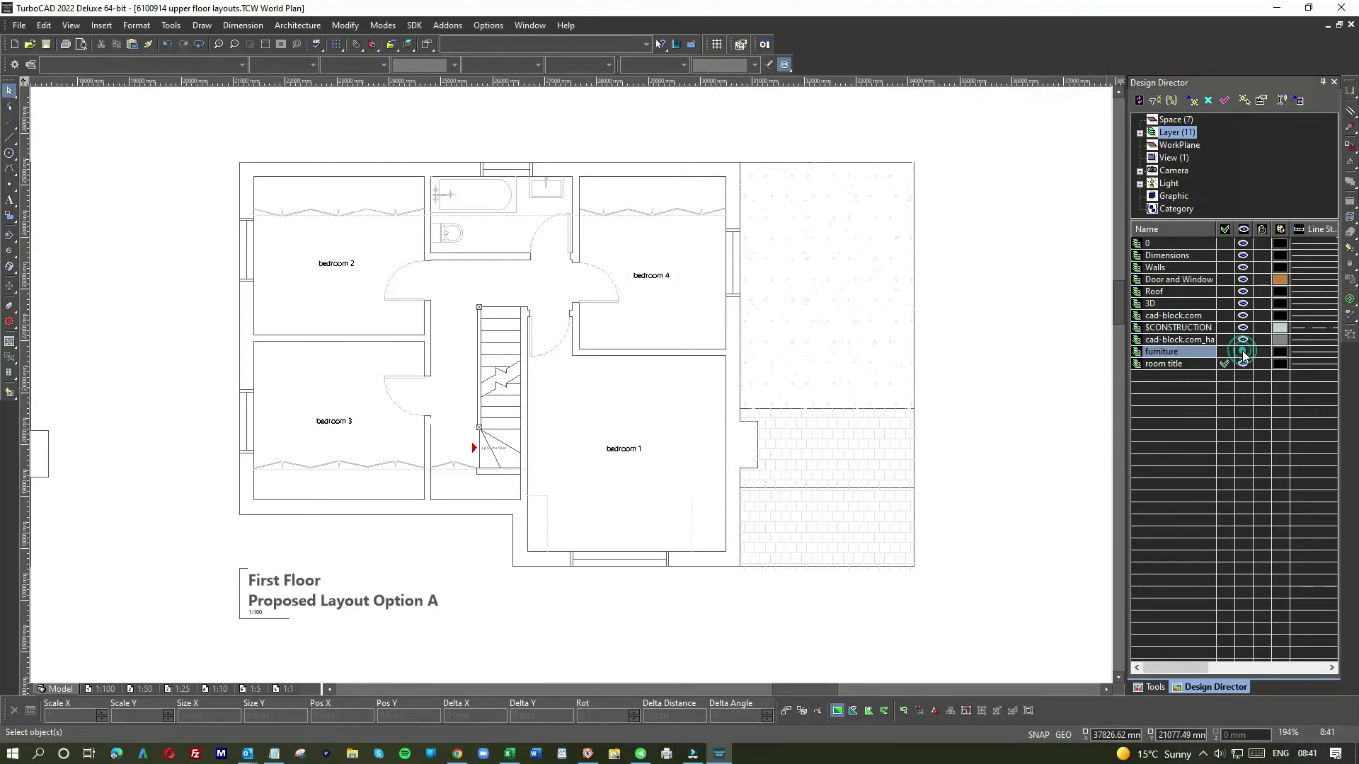
{"action": "scroll", "coordinate": [685, 418], "scroll_direction": "down", "scroll_amount": 4}
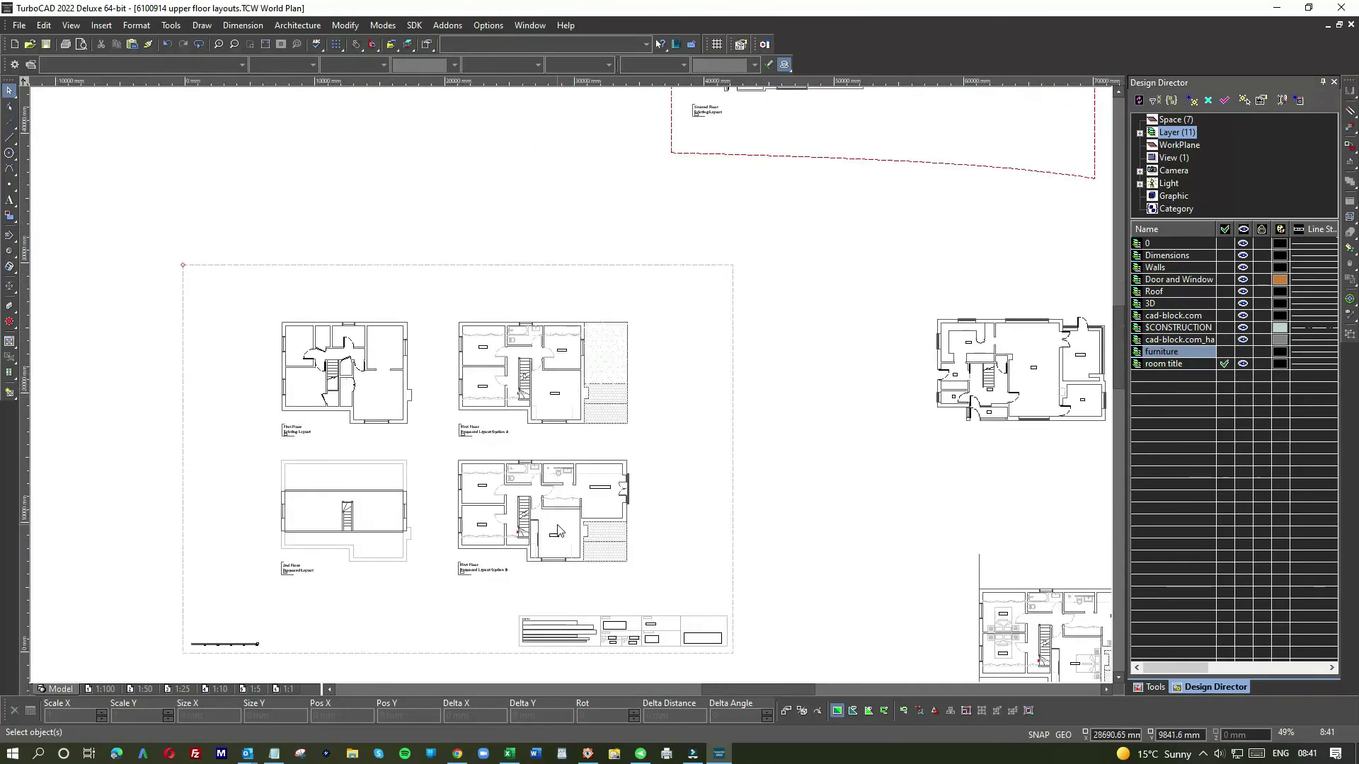
{"action": "scroll", "coordinate": [556, 542], "scroll_direction": "up", "scroll_amount": 4}
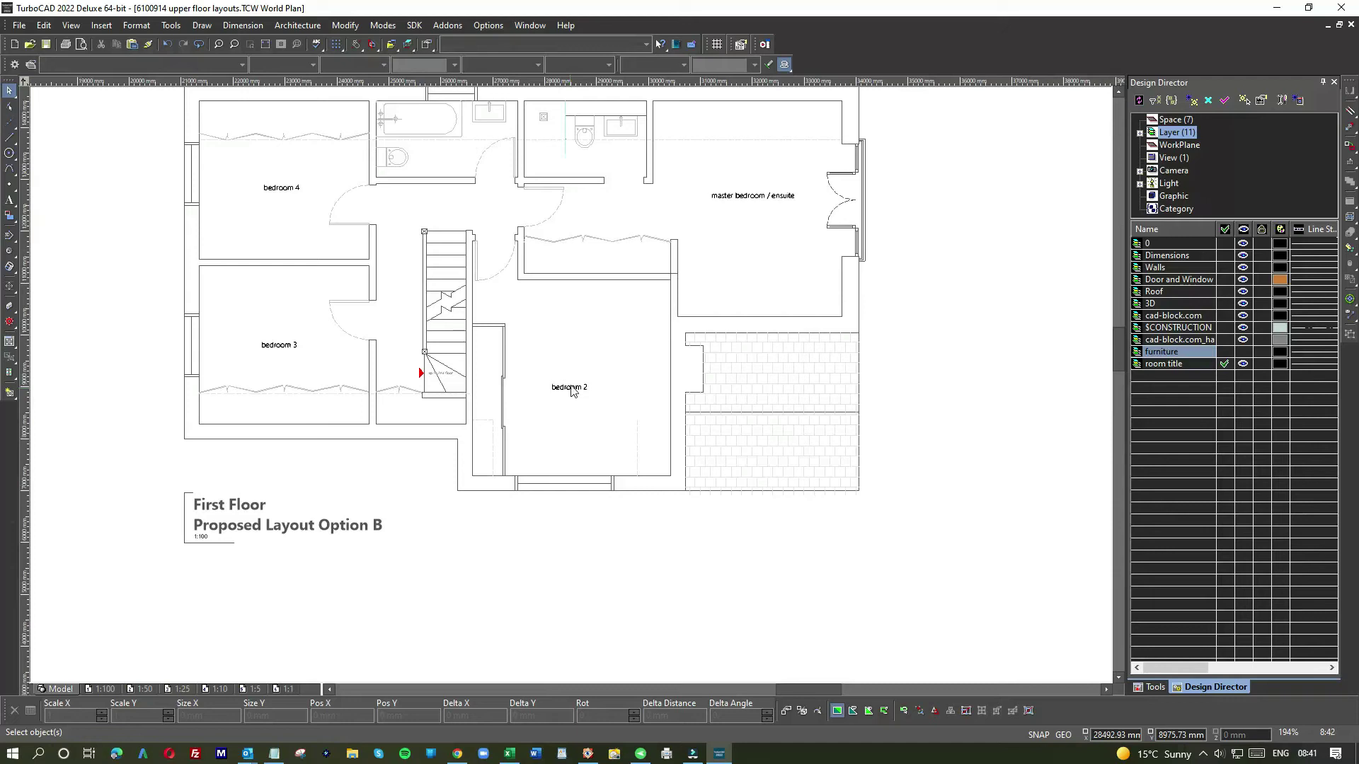
{"action": "scroll", "coordinate": [577, 382], "scroll_direction": "down", "scroll_amount": 2}
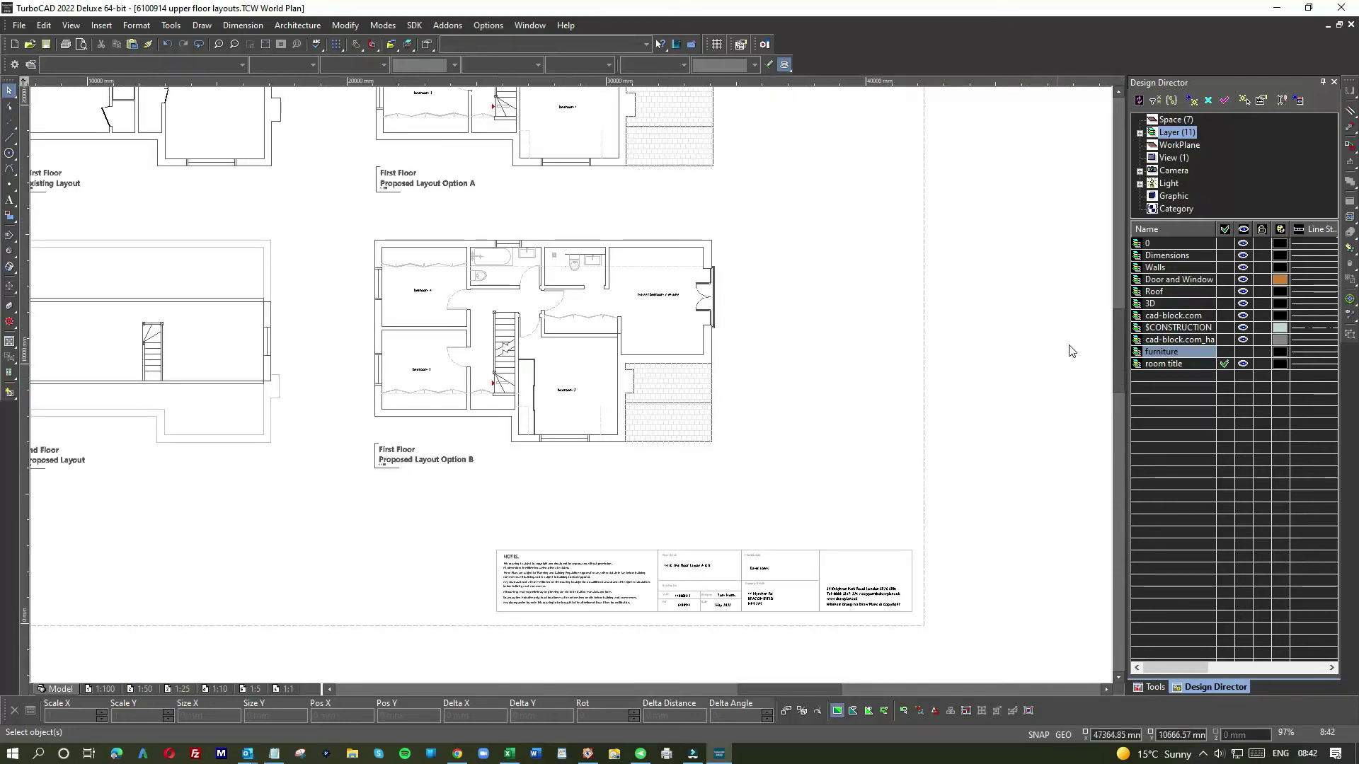
{"action": "left_click", "coordinate": [1224, 352]}
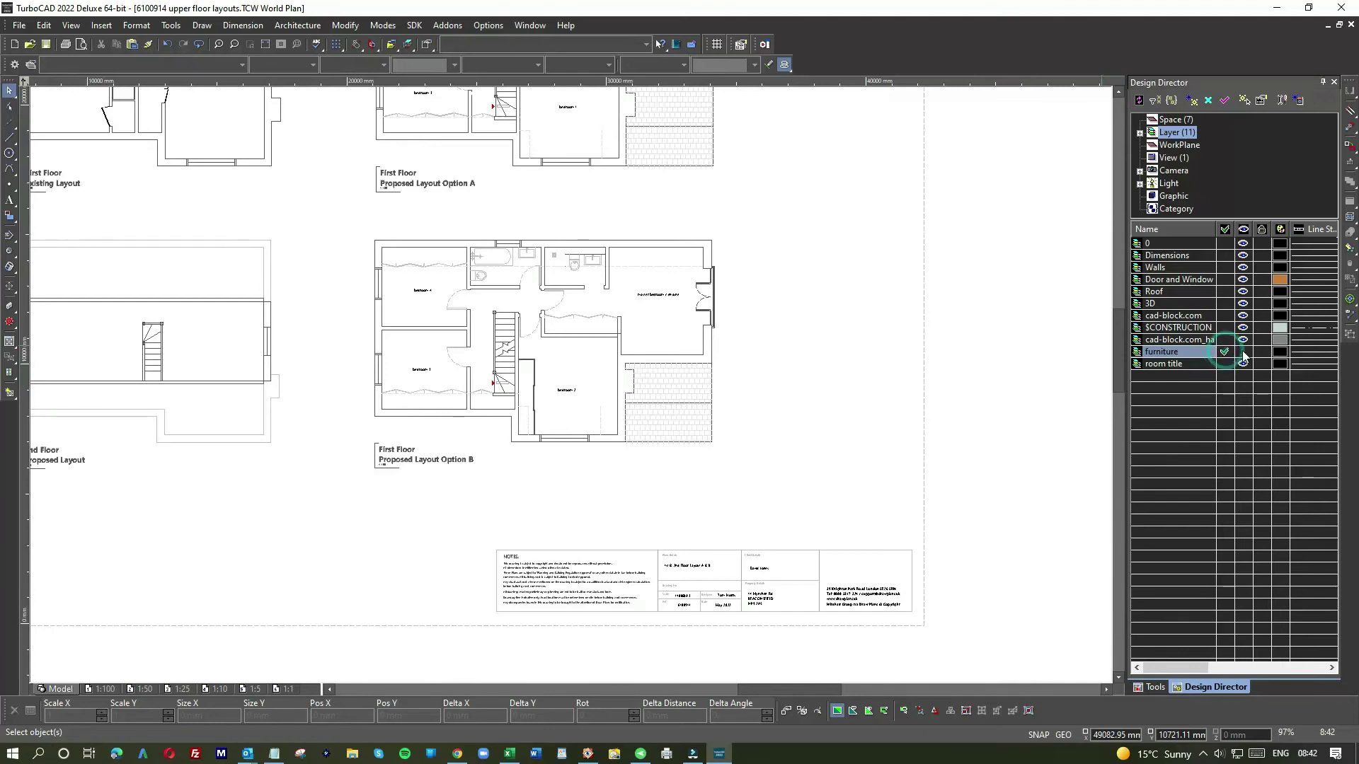
{"action": "left_click", "coordinate": [1243, 352]}
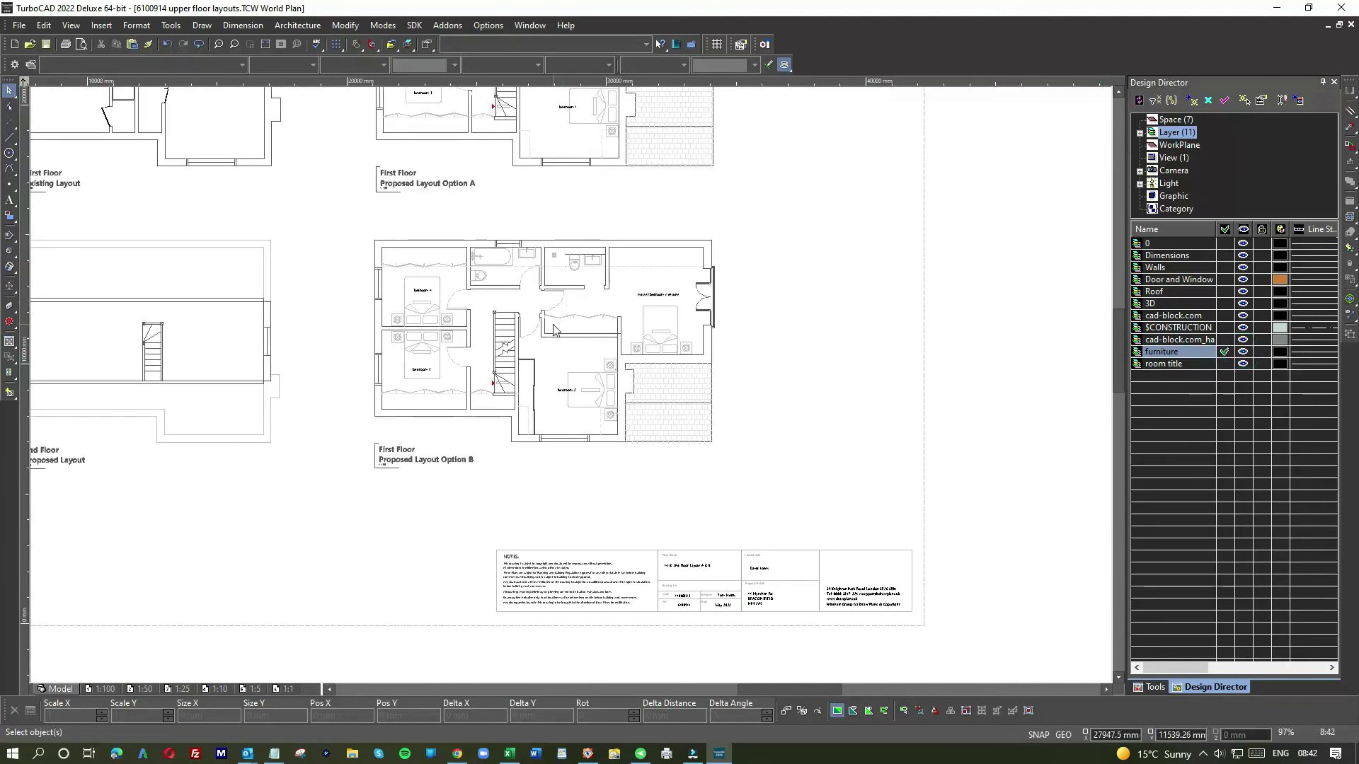
Hide the furniture and room title layers
{"action": "left_click", "coordinate": [1243, 352]}
{"action": "left_click", "coordinate": [1243, 364]}
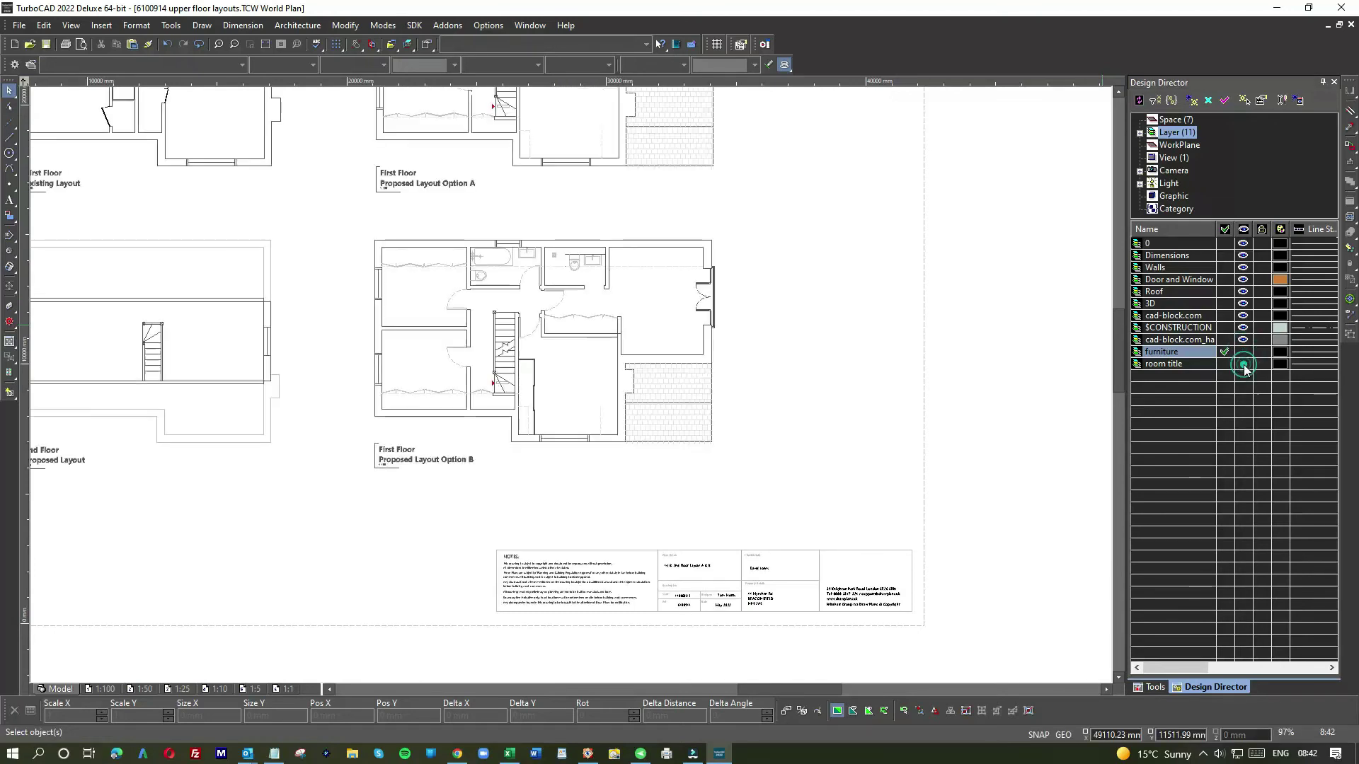
{"action": "scroll", "coordinate": [398, 264], "scroll_direction": "up", "scroll_amount": 5}
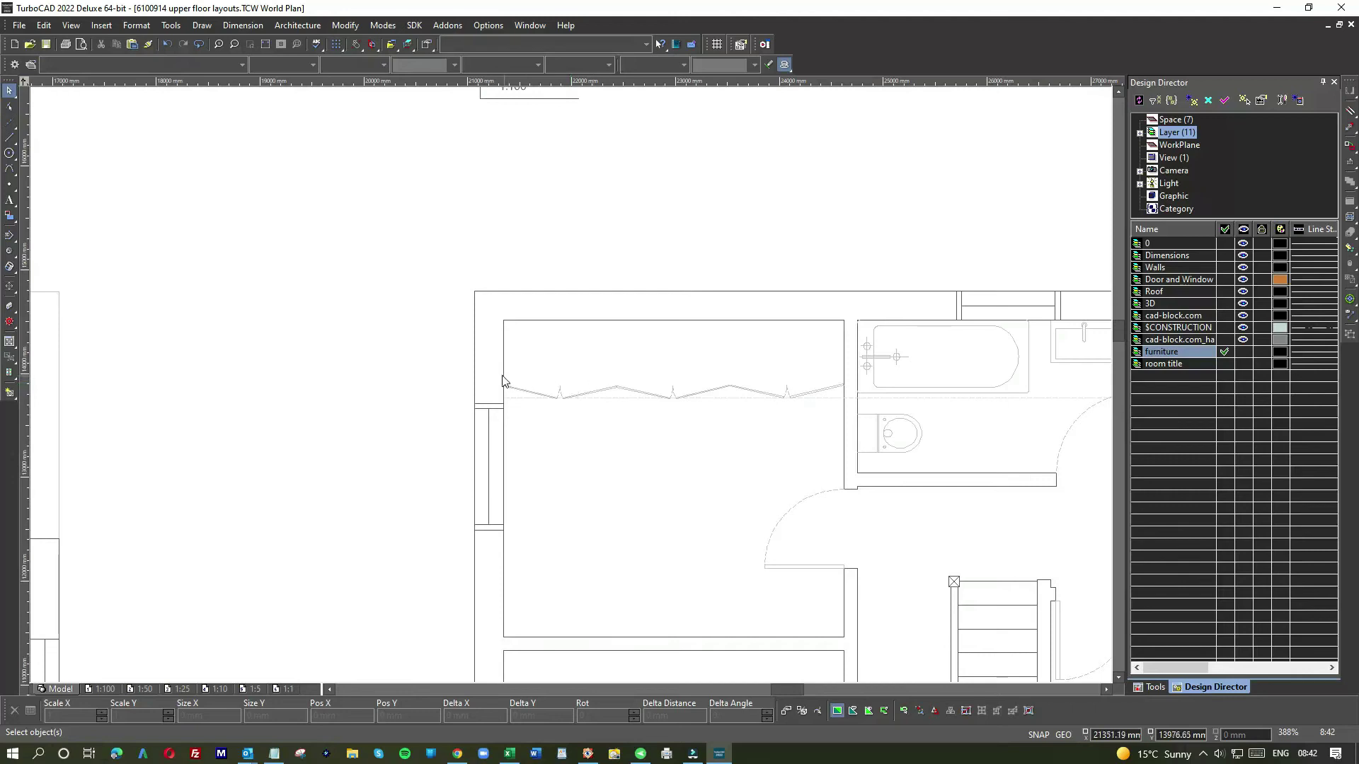
Create a 'fitted wardrobes' layer and move the selected bedroom zigzag wardrobe line onto it
{"action": "left_click_drag", "start_coordinate": [500, 377], "coordinate": [850, 403]}
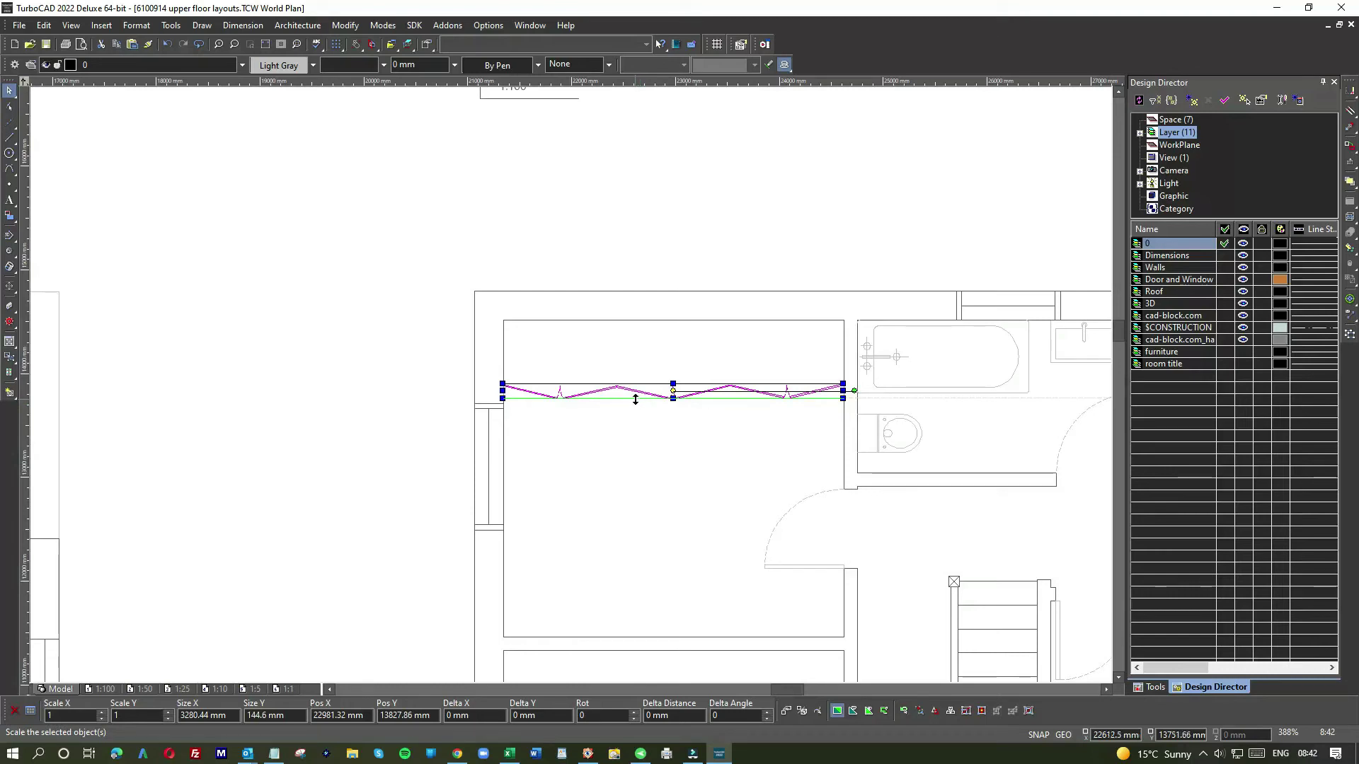
{"action": "left_click", "coordinate": [1193, 101]}
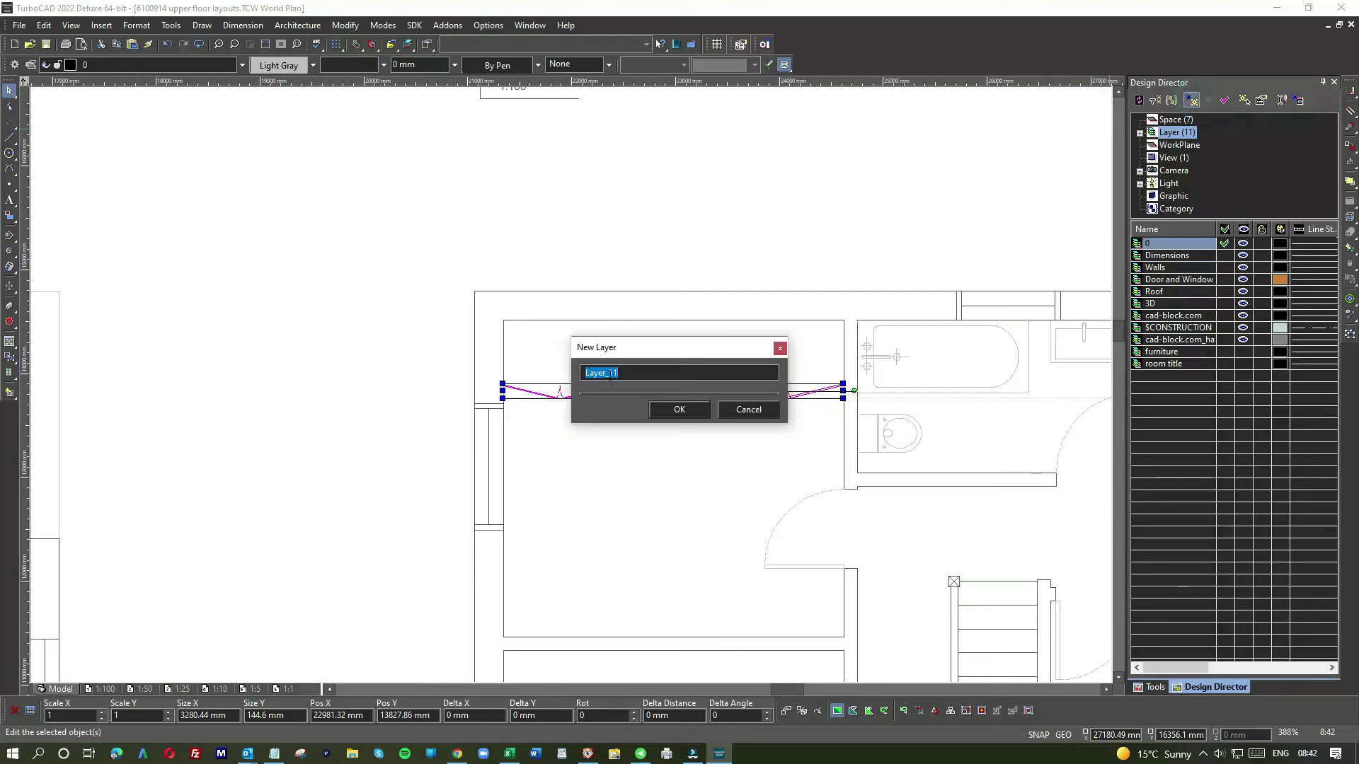
{"action": "type", "text": "fitted wardrobes"}
{"action": "left_click", "coordinate": [679, 407]}
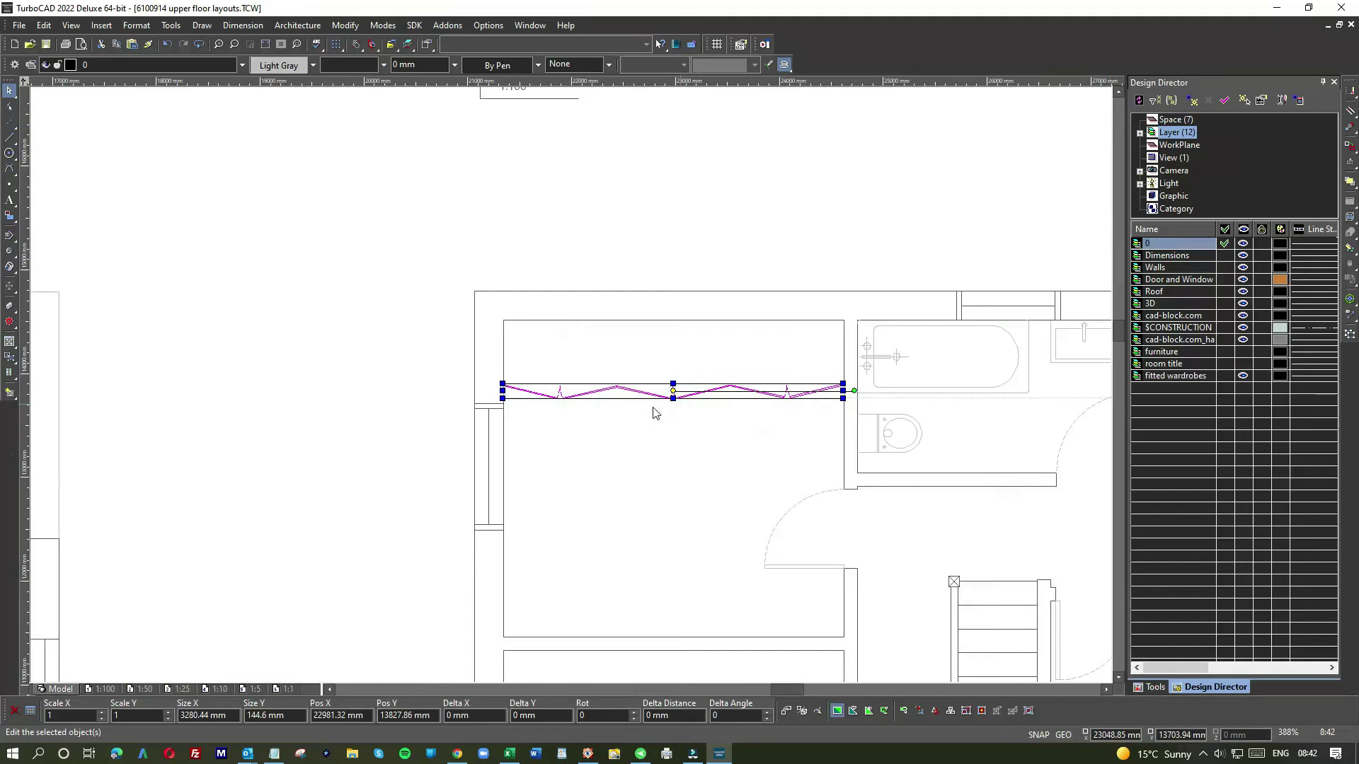
{"action": "left_click", "coordinate": [1224, 376]}
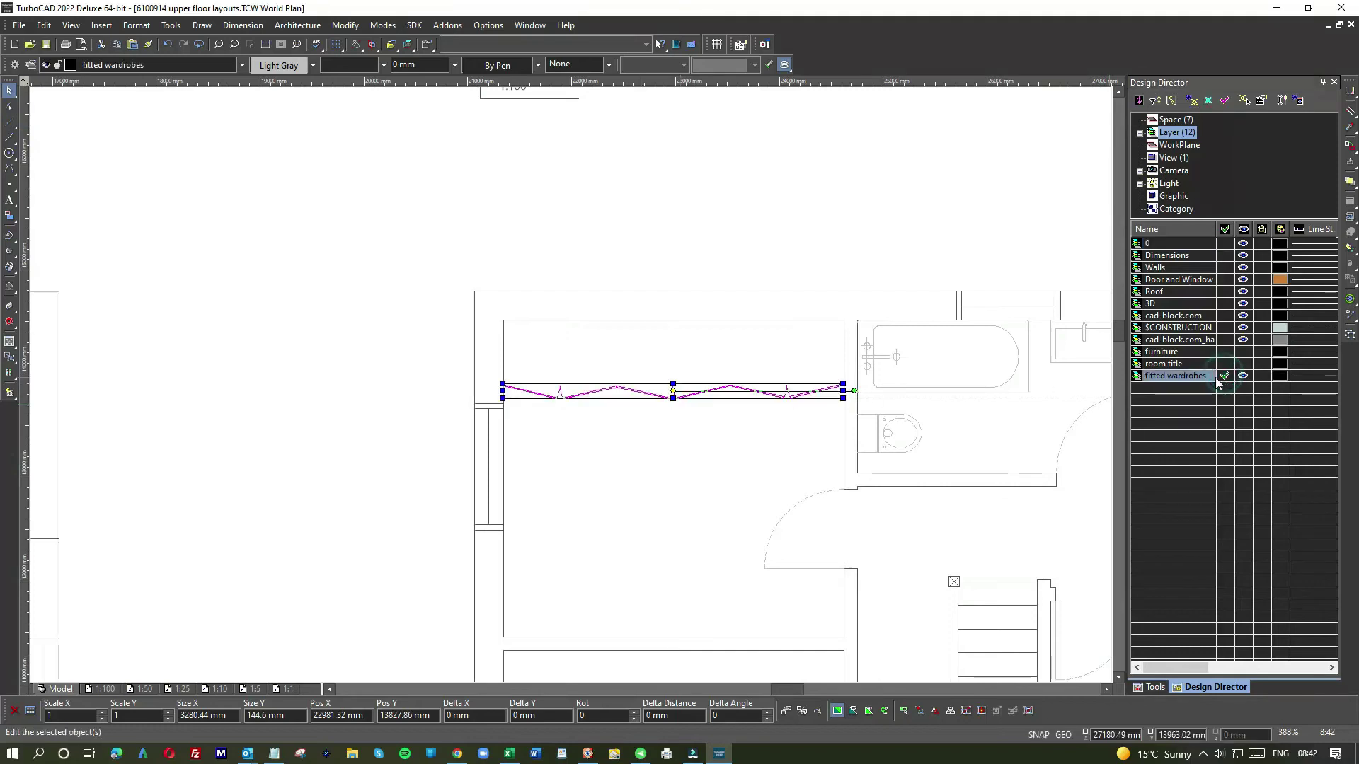
Hide the fitted wardrobes layer and move the bedroom wardrobe zig-zag onto it
{"action": "left_click", "coordinate": [1244, 376]}
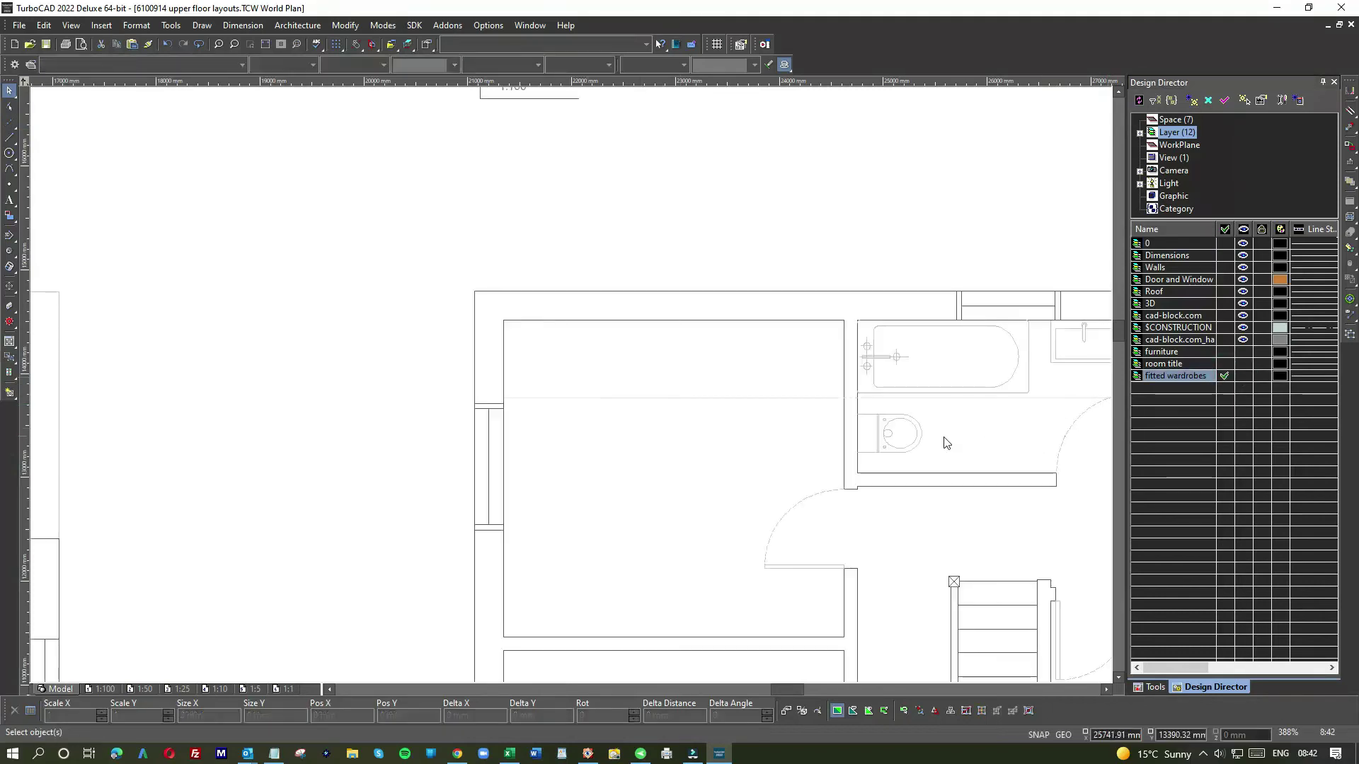
{"action": "scroll", "coordinate": [947, 443], "scroll_direction": "down", "scroll_amount": 2}
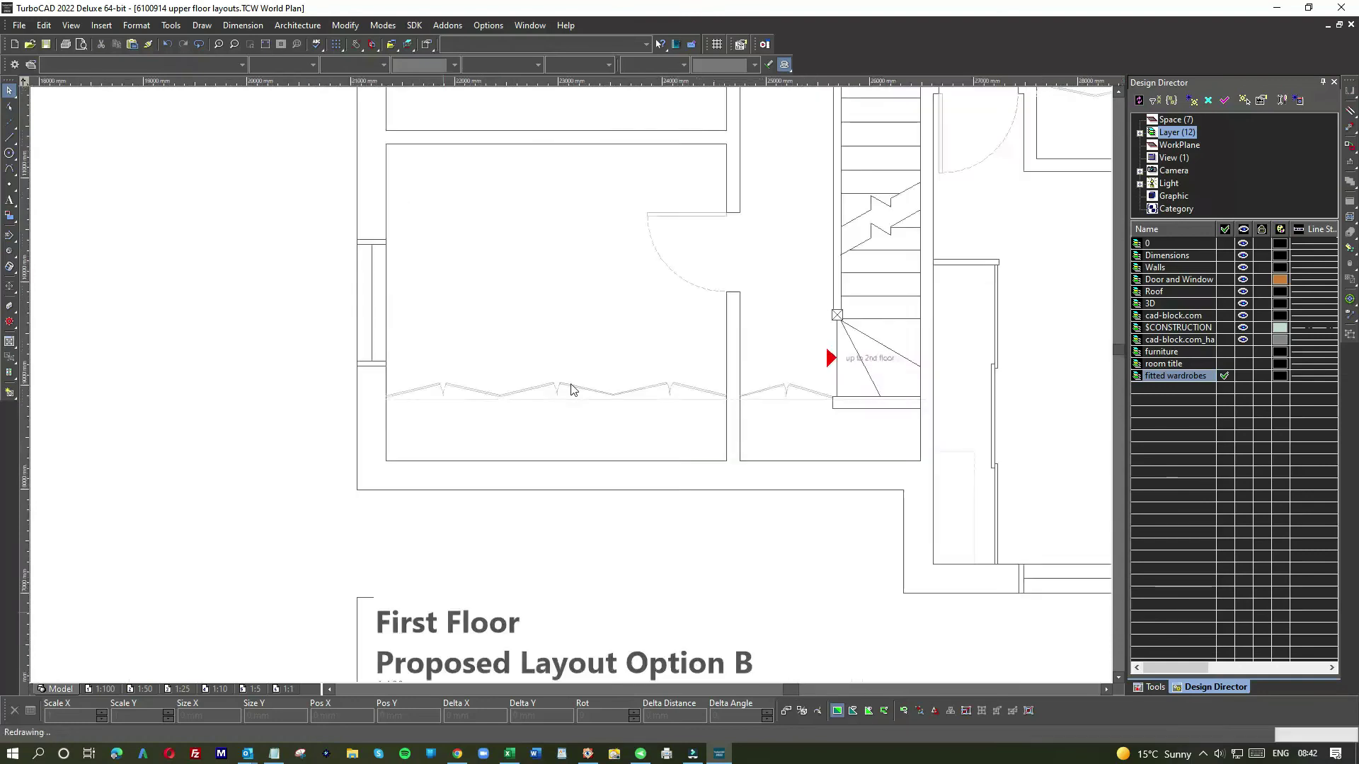
{"action": "scroll", "coordinate": [571, 388], "scroll_direction": "up", "scroll_amount": 6}
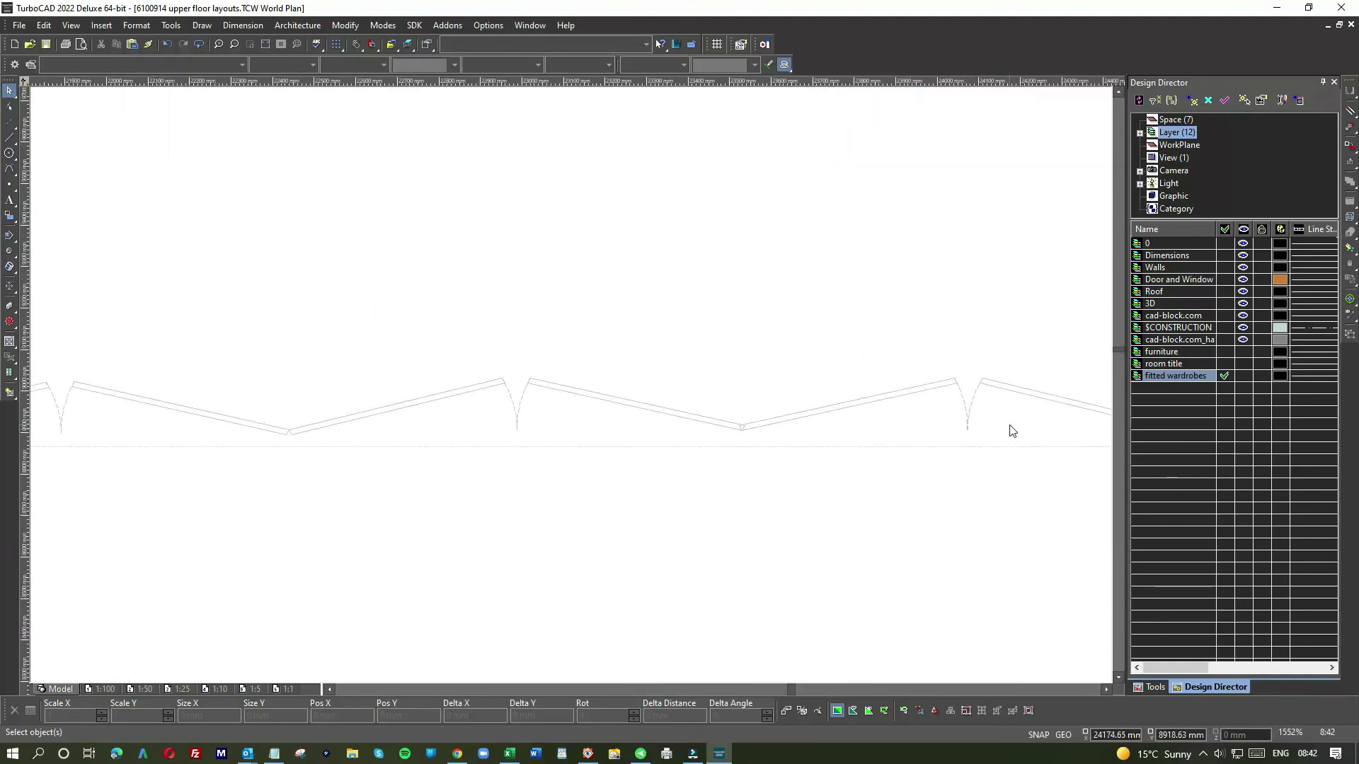
{"action": "scroll", "coordinate": [570, 389], "scroll_direction": "down", "scroll_amount": 2}
{"action": "left_click_drag", "start_coordinate": [566, 381], "coordinate": [67, 365]}
{"action": "scroll", "coordinate": [571, 384], "scroll_direction": "down", "scroll_amount": 2}
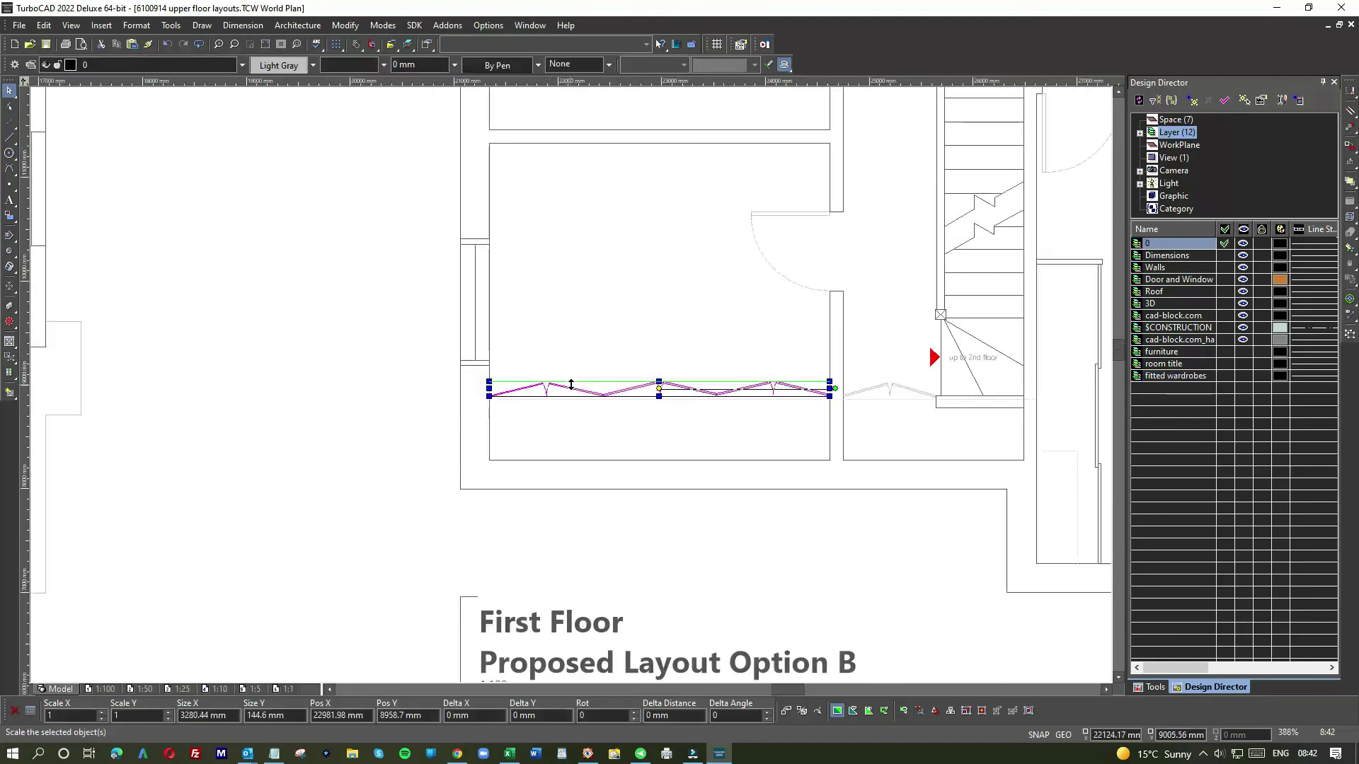
{"action": "left_click", "coordinate": [1224, 375]}
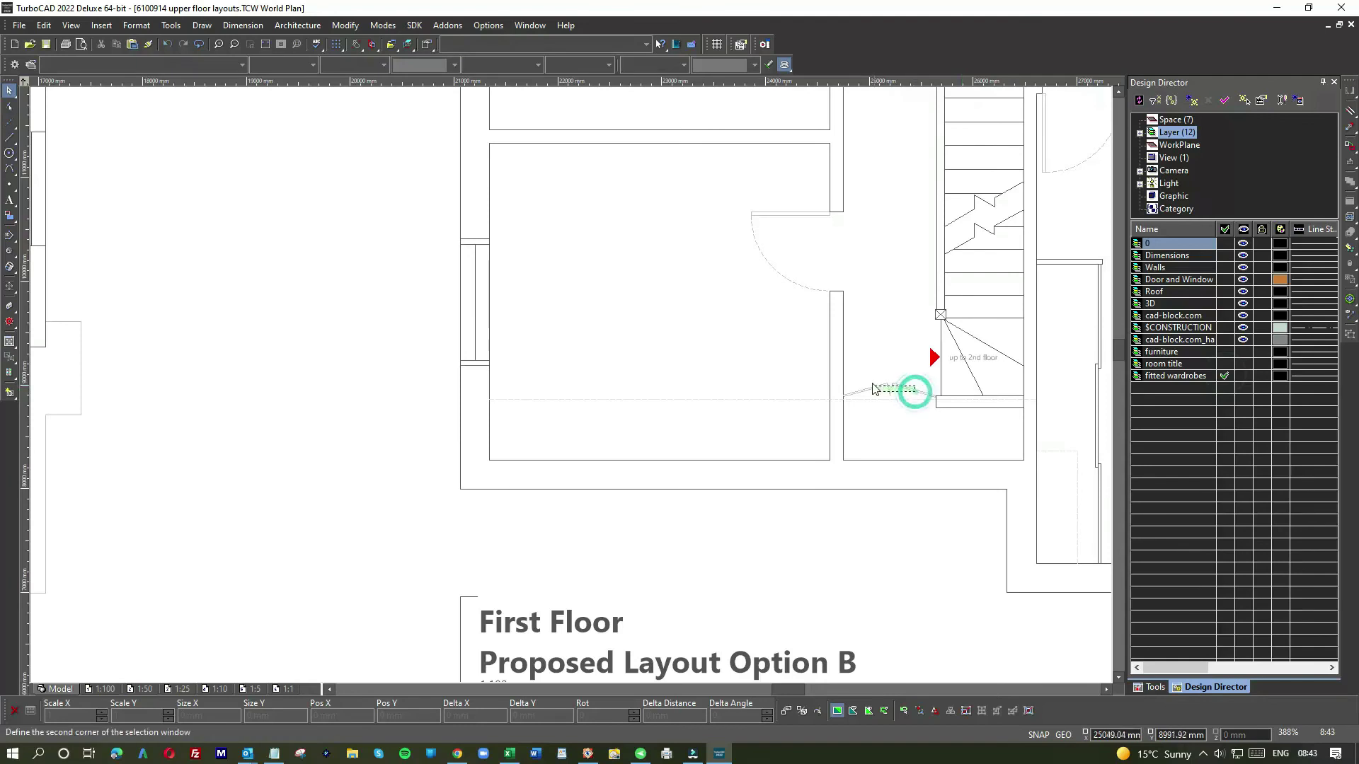
Move the small wardrobe zig-zag beside the stairs to fitted wardrobes and dismiss the news pop-ups
{"action": "left_click", "coordinate": [913, 393]}
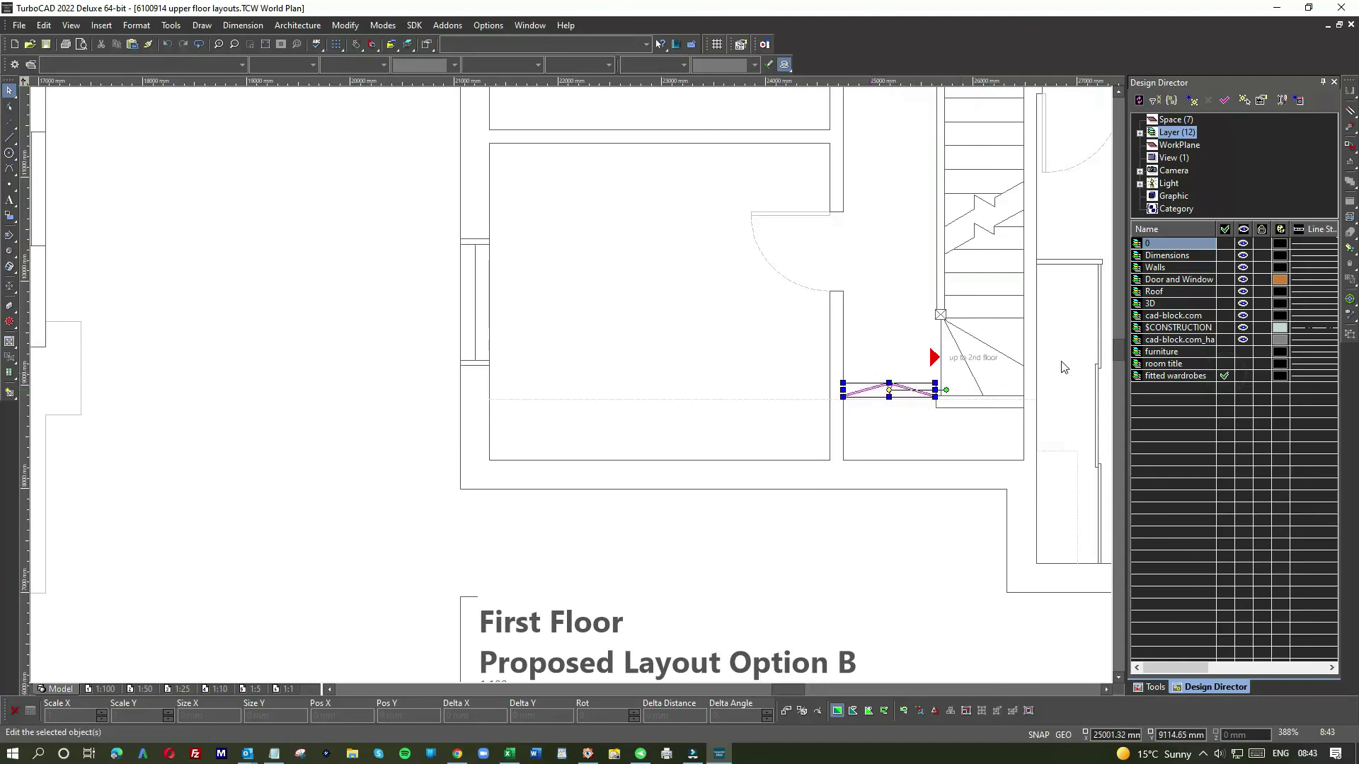
{"action": "left_click", "coordinate": [1225, 376]}
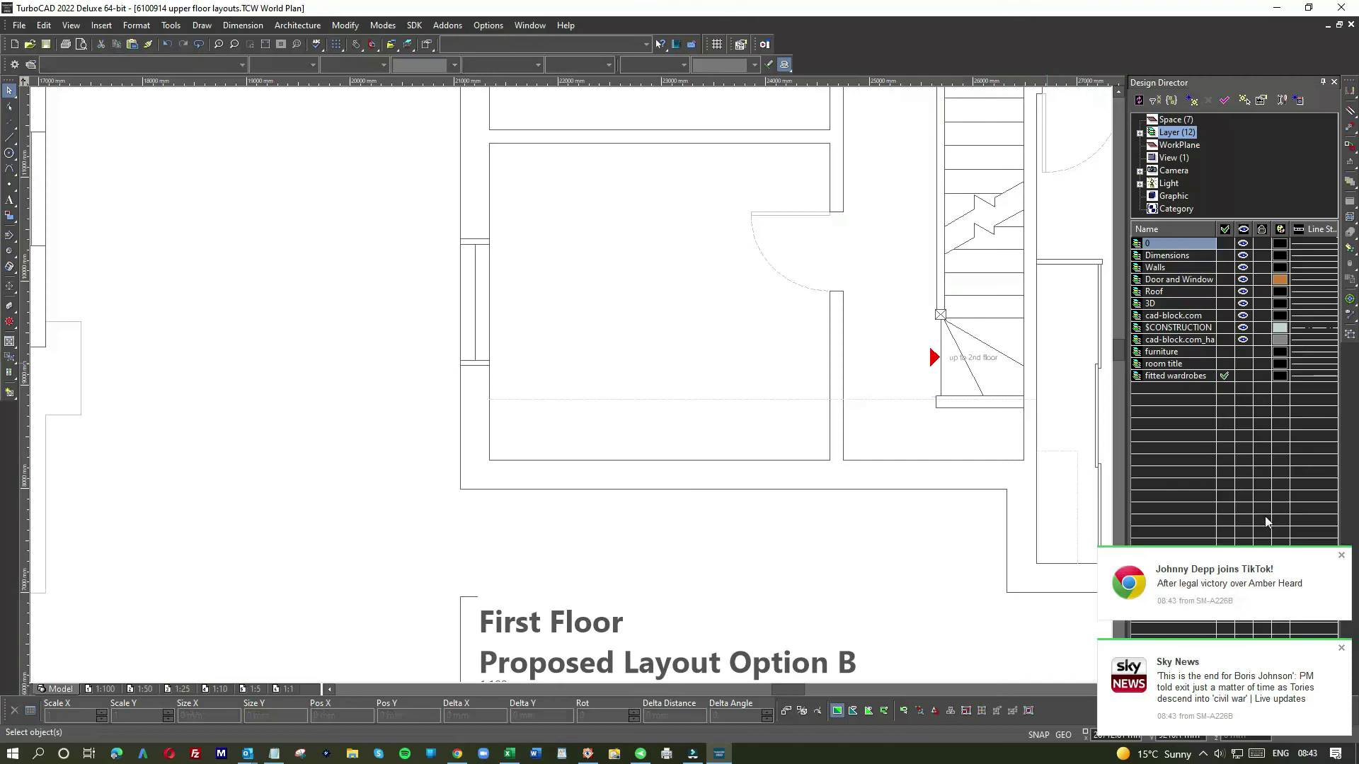
{"action": "left_click", "coordinate": [1342, 556]}
{"action": "left_click", "coordinate": [1342, 649]}
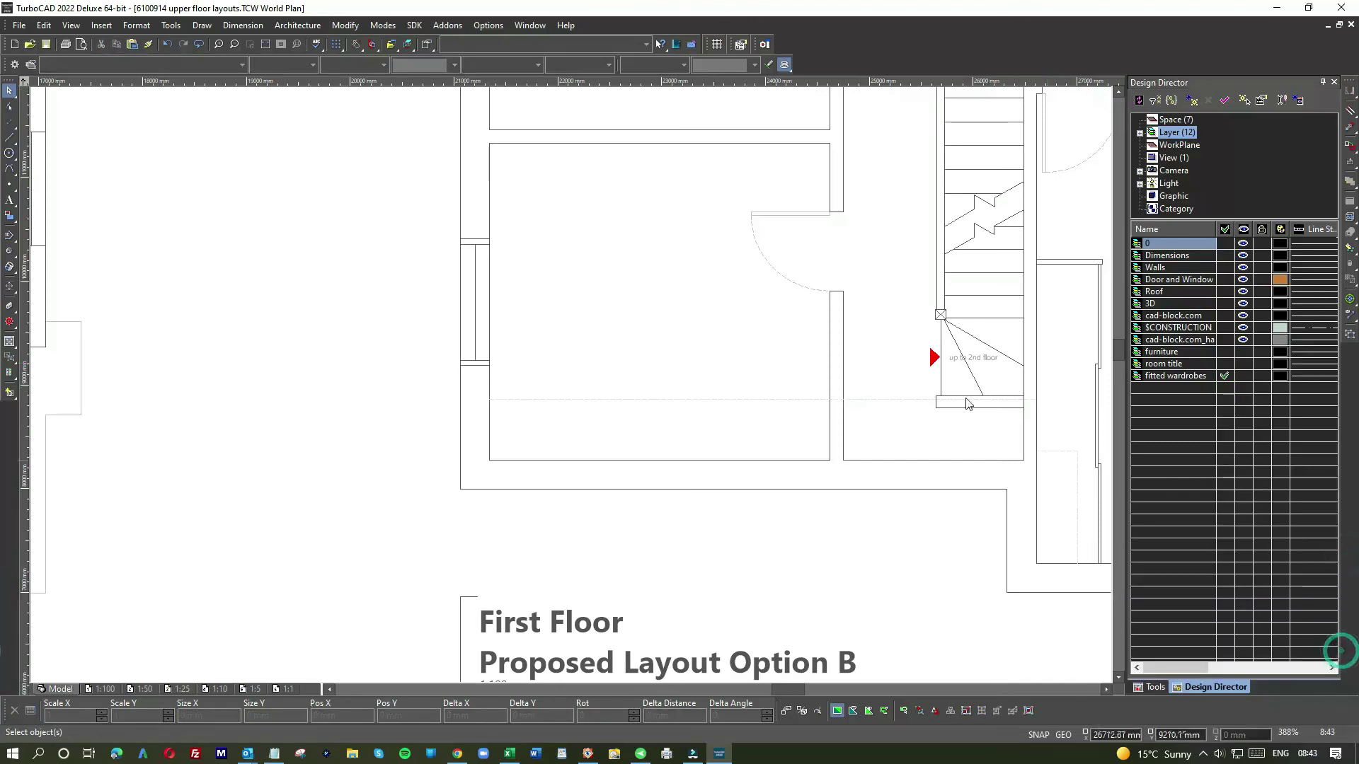
{"action": "scroll", "coordinate": [894, 369], "scroll_direction": "down", "scroll_amount": 2}
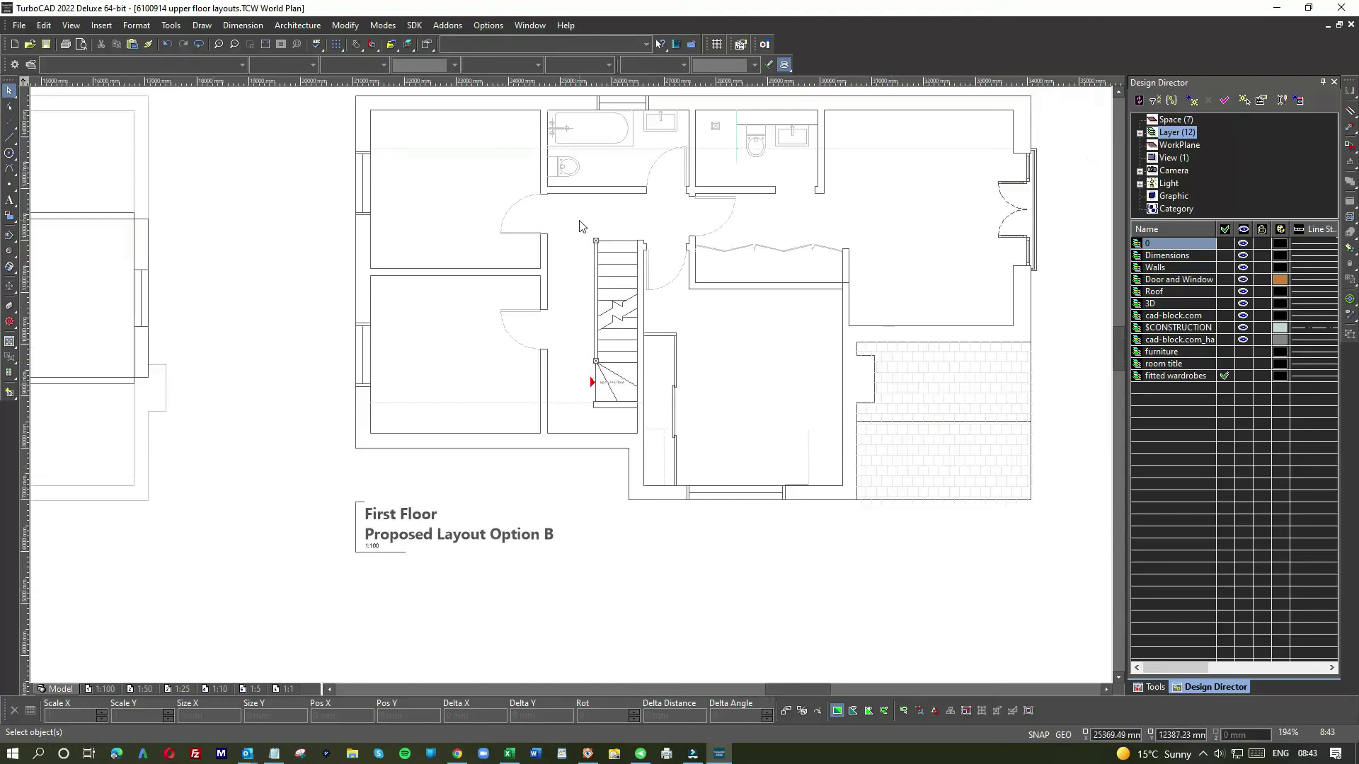
{"action": "scroll", "coordinate": [584, 463], "scroll_direction": "down", "scroll_amount": 2}
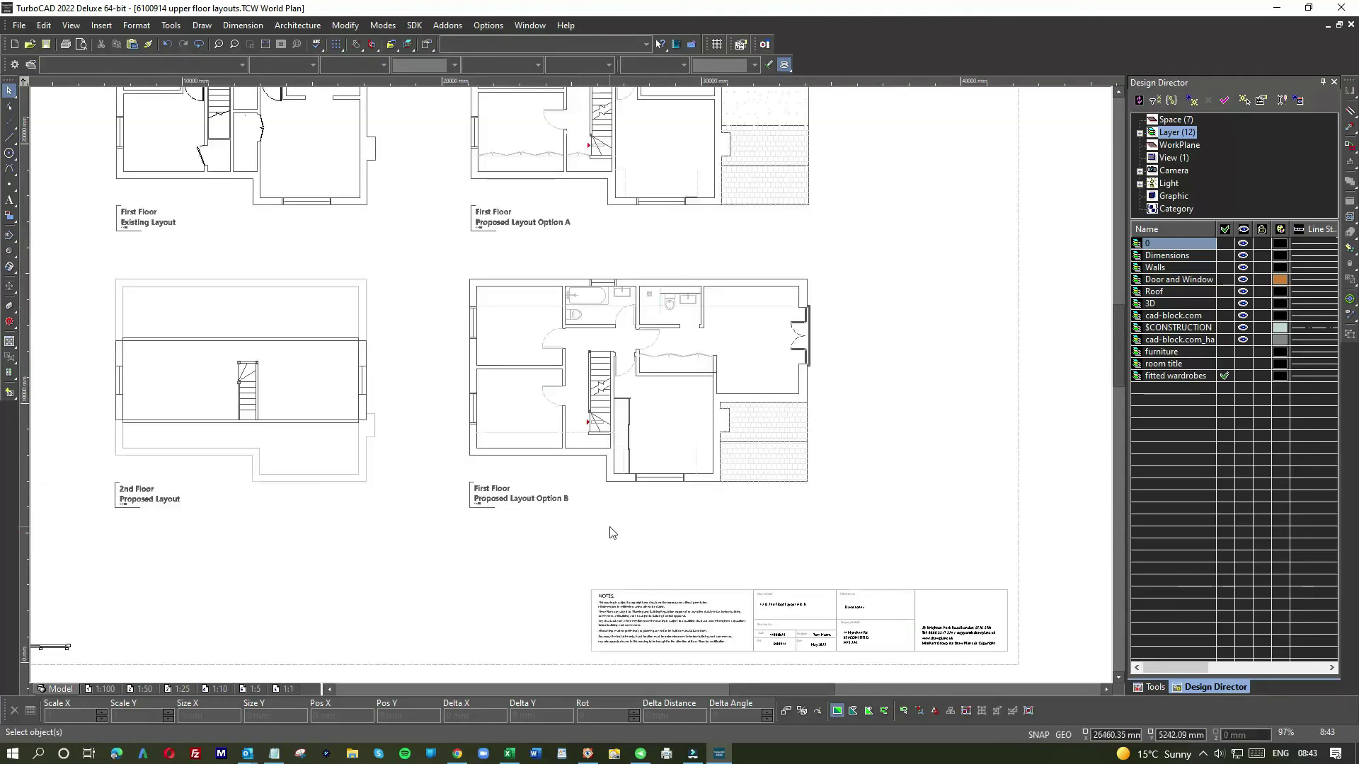
{"action": "scroll", "coordinate": [570, 388], "scroll_direction": "down", "scroll_amount": 2}
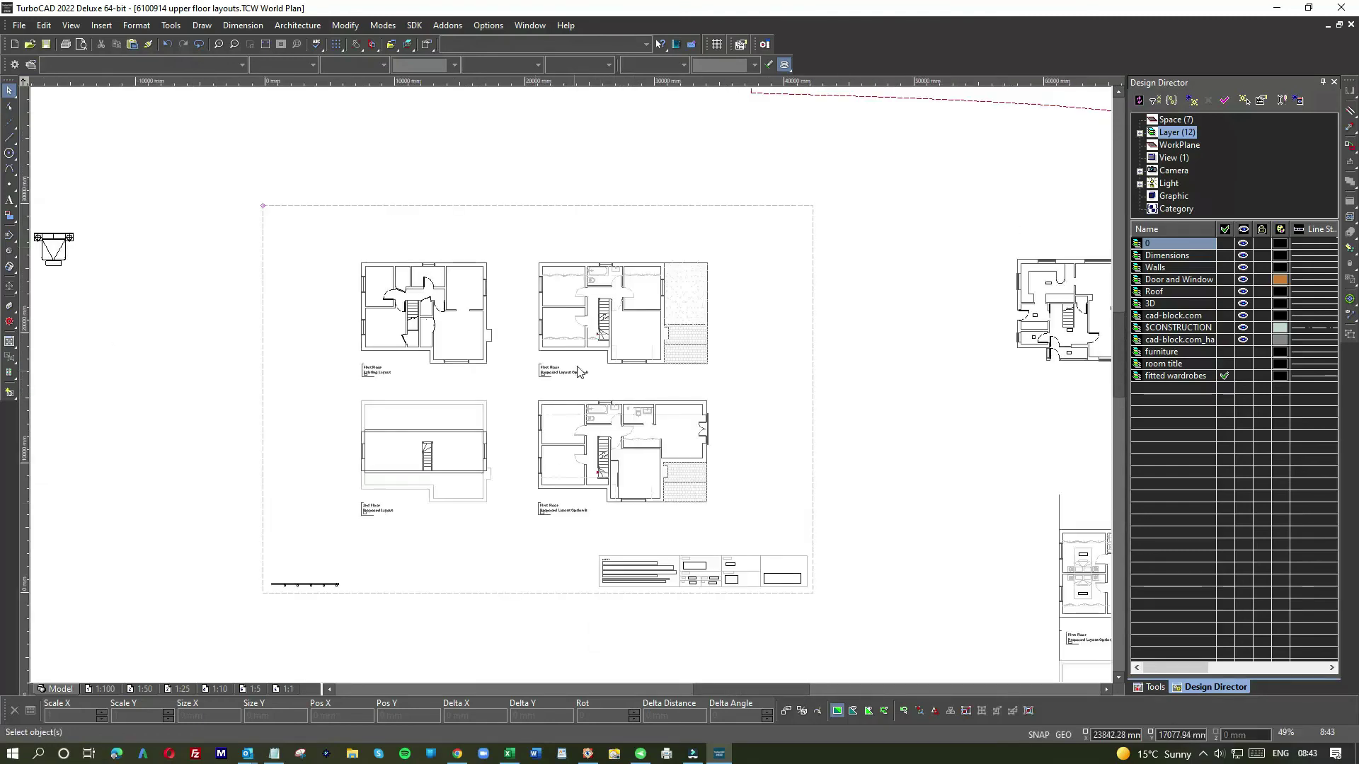
Move the stairside wardrobe zig-zag and a bedroom wardrobe zig-zag onto the fitted wardrobes layer
{"action": "scroll", "coordinate": [572, 387], "scroll_direction": "up", "scroll_amount": 2}
{"action": "scroll", "coordinate": [572, 388], "scroll_direction": "up", "scroll_amount": 3}
{"action": "left_click", "coordinate": [751, 269]}
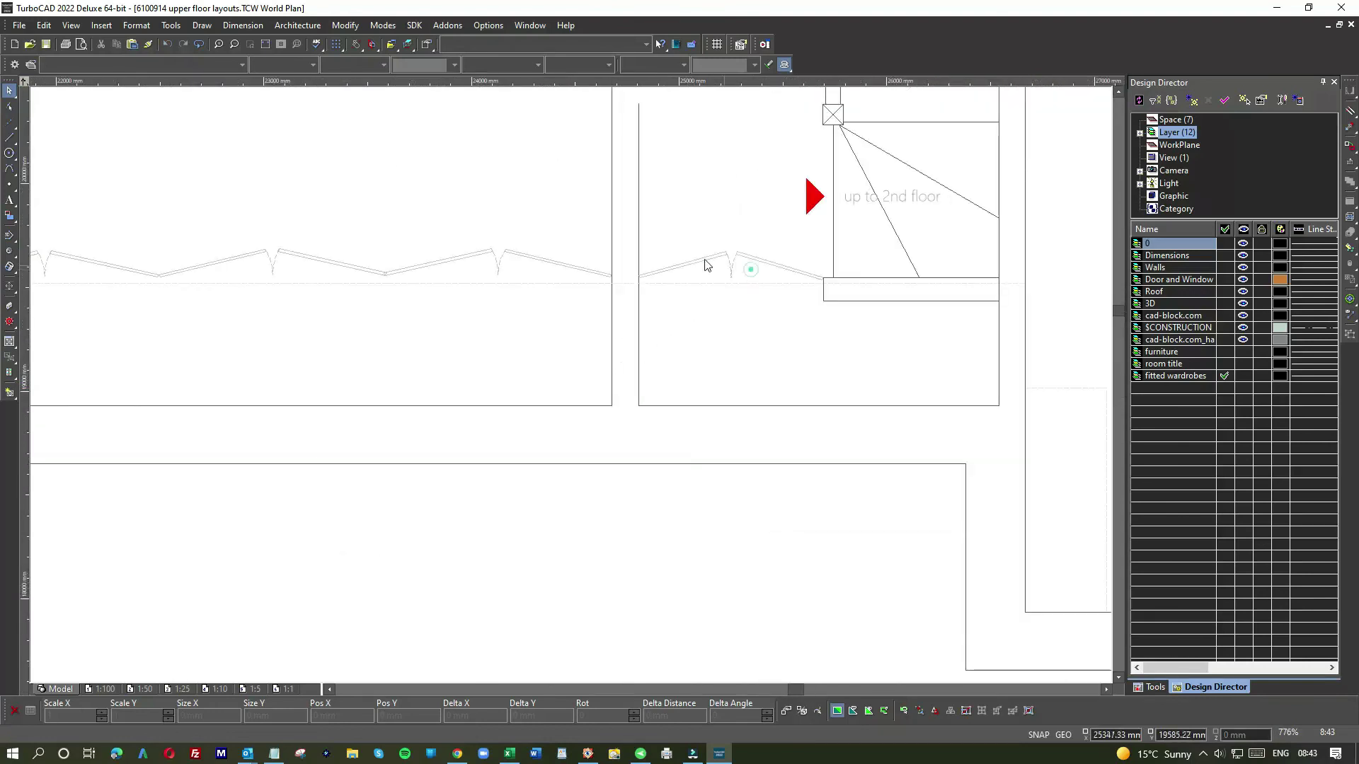
{"action": "left_click", "coordinate": [1226, 376]}
{"action": "left_click", "coordinate": [517, 269]}
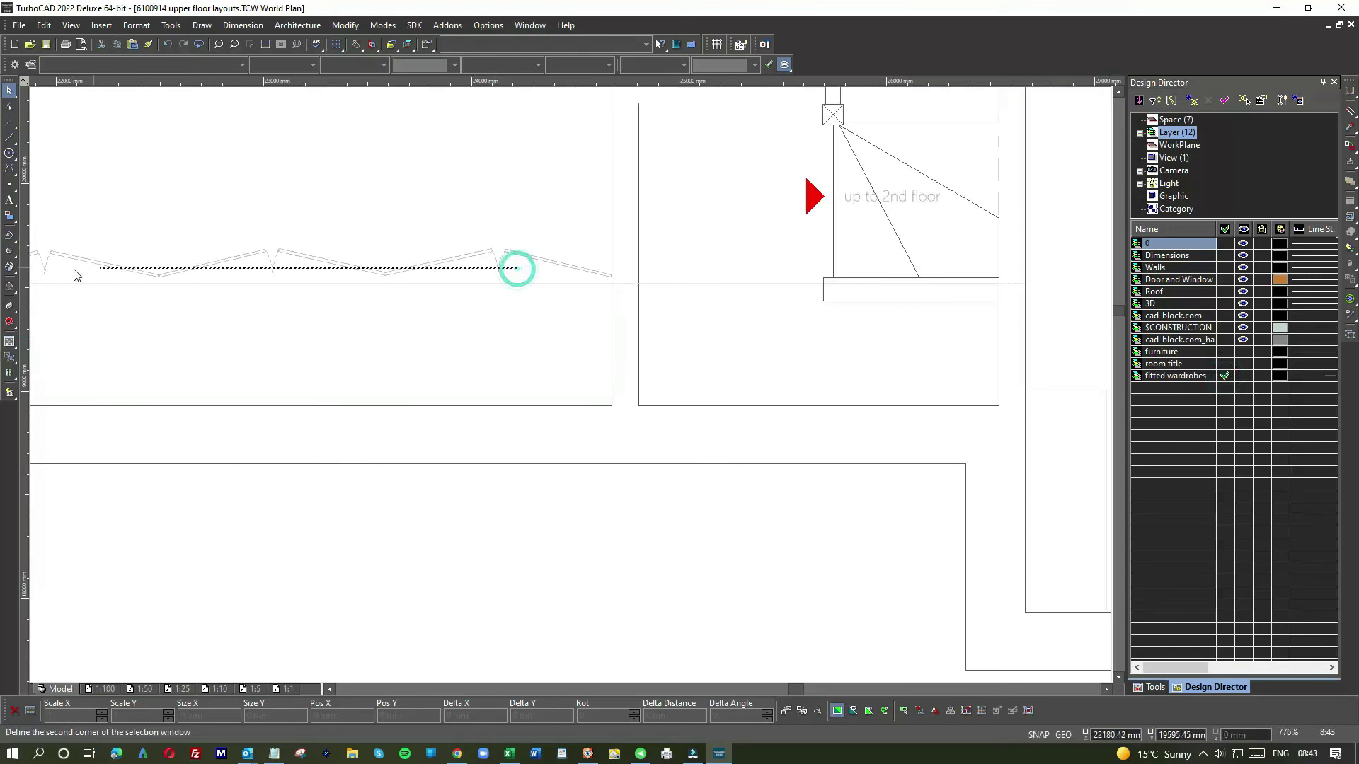
{"action": "left_click", "coordinate": [231, 244]}
{"action": "left_click", "coordinate": [1224, 376]}
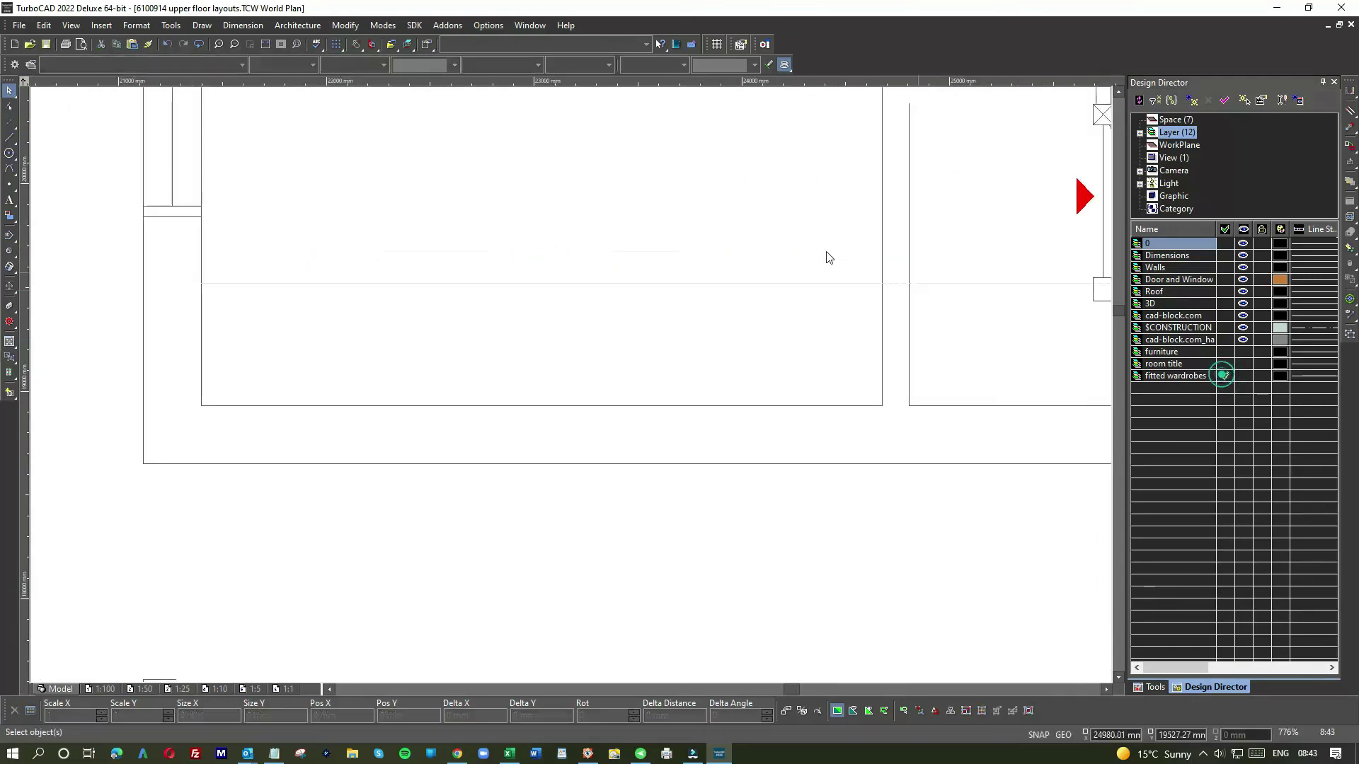
Move the top-left and top-right bedroom wardrobe zig-zags onto fitted wardrobes, then clear the selection
{"action": "scroll", "coordinate": [573, 390], "scroll_direction": "down", "scroll_amount": 3}
{"action": "scroll", "coordinate": [583, 270], "scroll_direction": "up", "scroll_amount": 3}
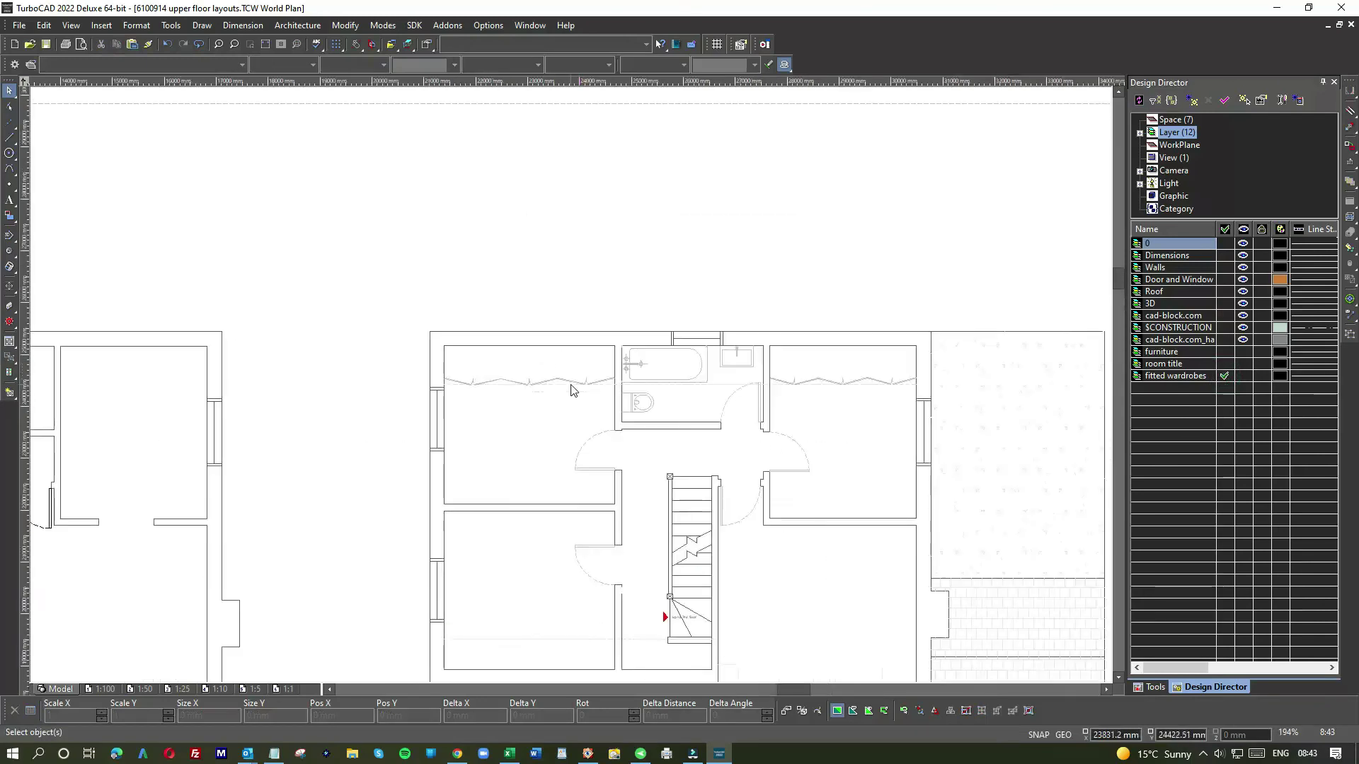
{"action": "left_click_drag", "start_coordinate": [695, 386], "coordinate": [127, 367]}
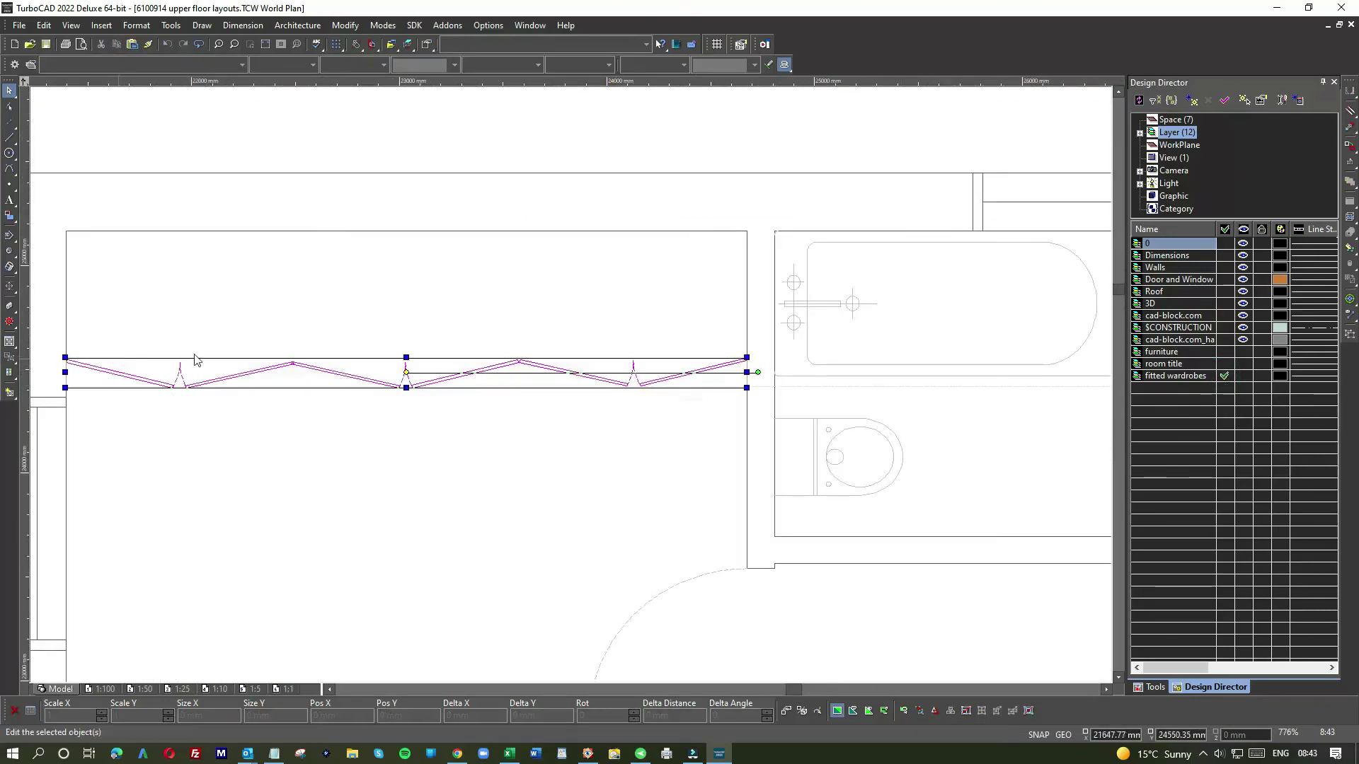
{"action": "left_click", "coordinate": [1224, 376]}
{"action": "scroll", "coordinate": [584, 387], "scroll_direction": "down", "scroll_amount": 2}
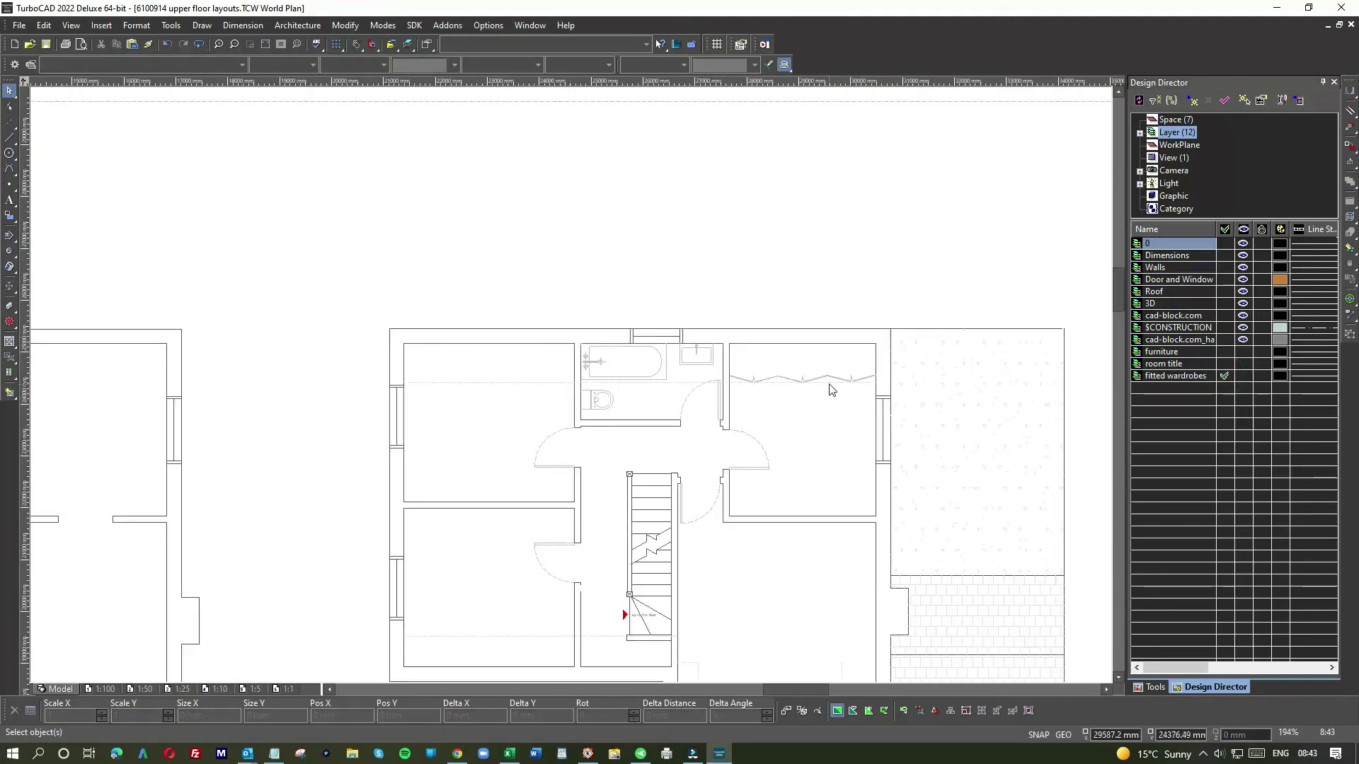
{"action": "scroll", "coordinate": [832, 394], "scroll_direction": "up", "scroll_amount": 2}
{"action": "left_click_drag", "start_coordinate": [703, 385], "coordinate": [223, 359]}
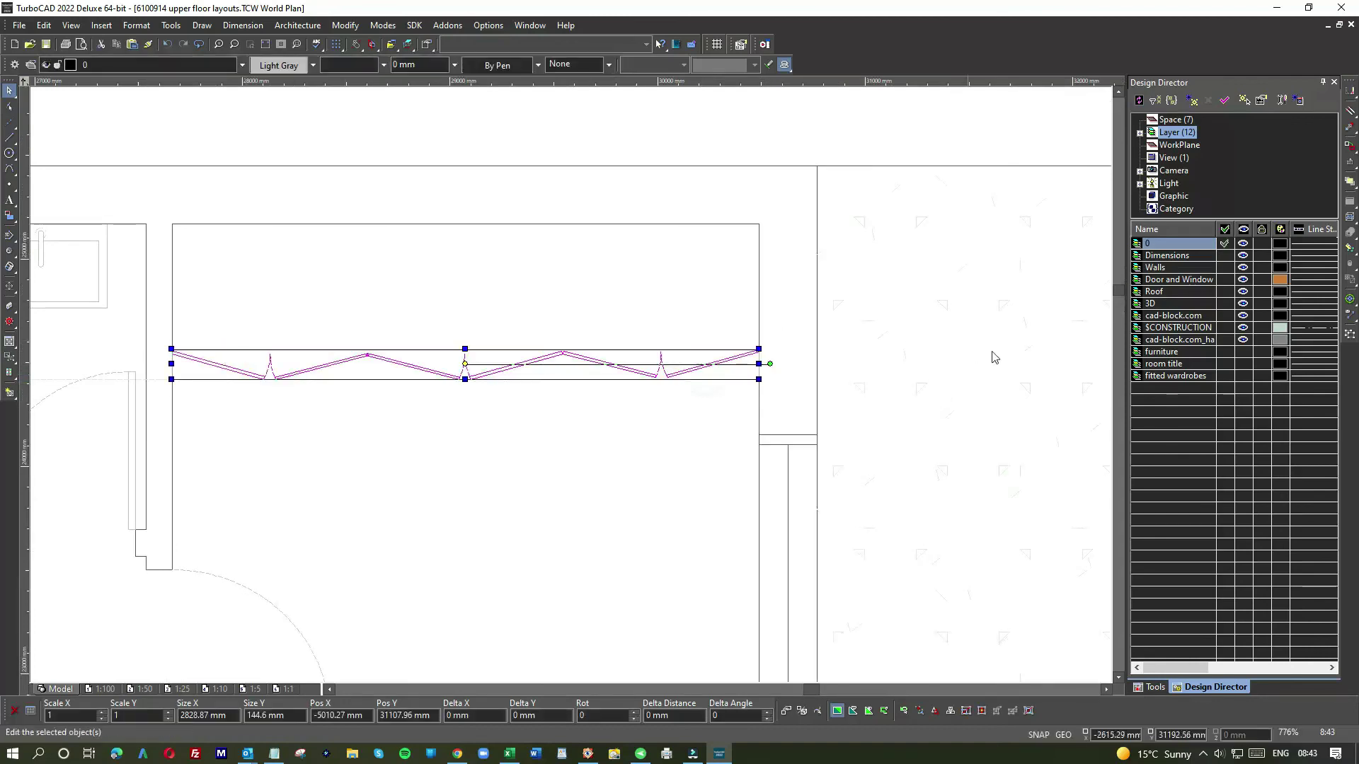
{"action": "left_click", "coordinate": [1224, 376]}
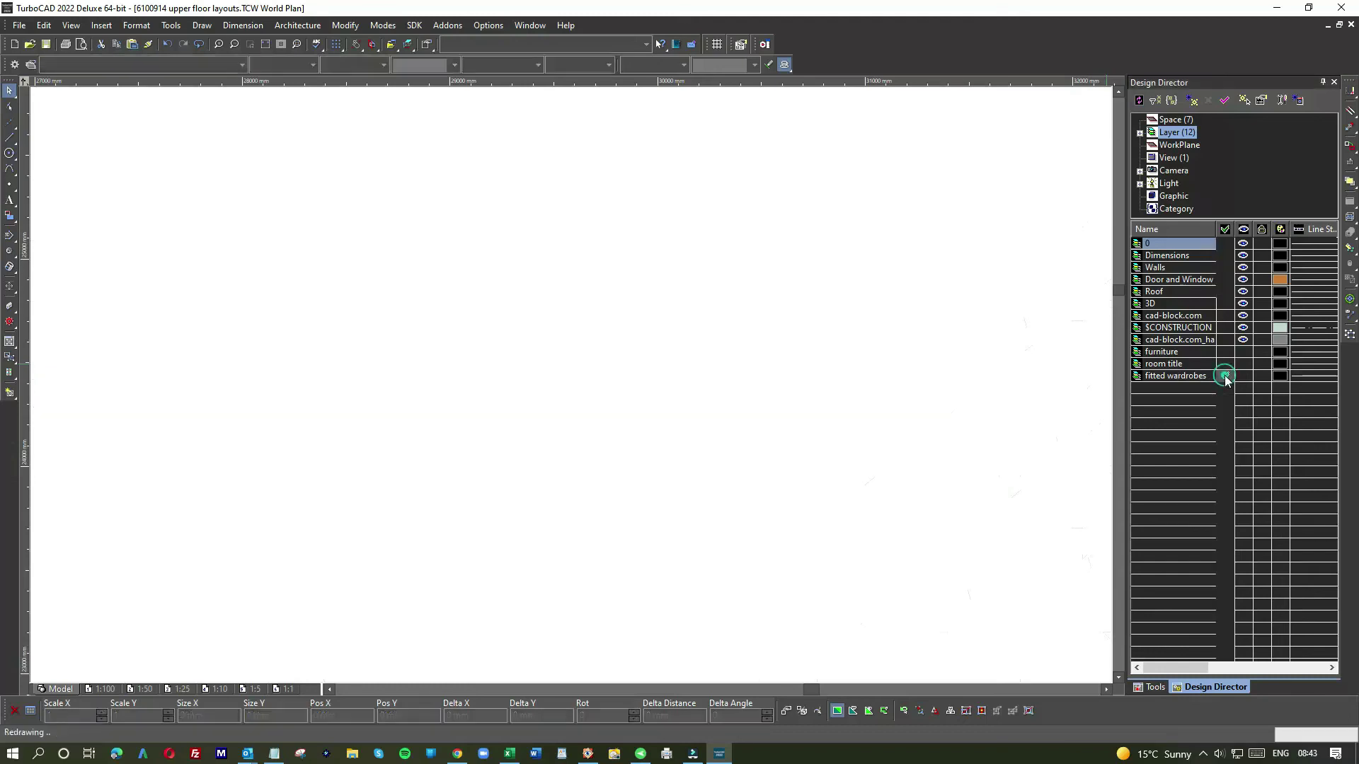
{"action": "left_click", "coordinate": [479, 418]}
{"action": "scroll", "coordinate": [571, 389], "scroll_direction": "down", "scroll_amount": 10}
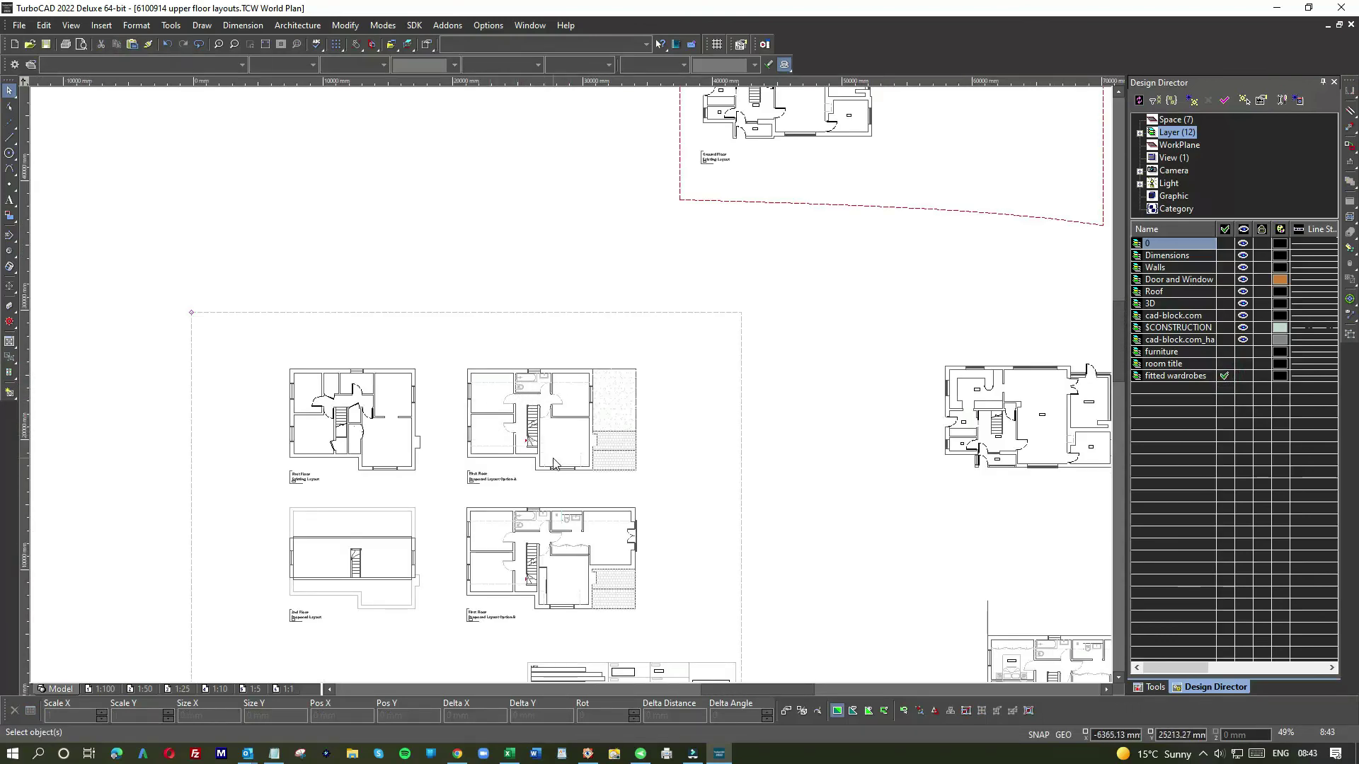
Make the fitted wardrobes, room title and furniture layers visible in Design Director
{"action": "scroll", "coordinate": [515, 445], "scroll_direction": "up", "scroll_amount": 5}
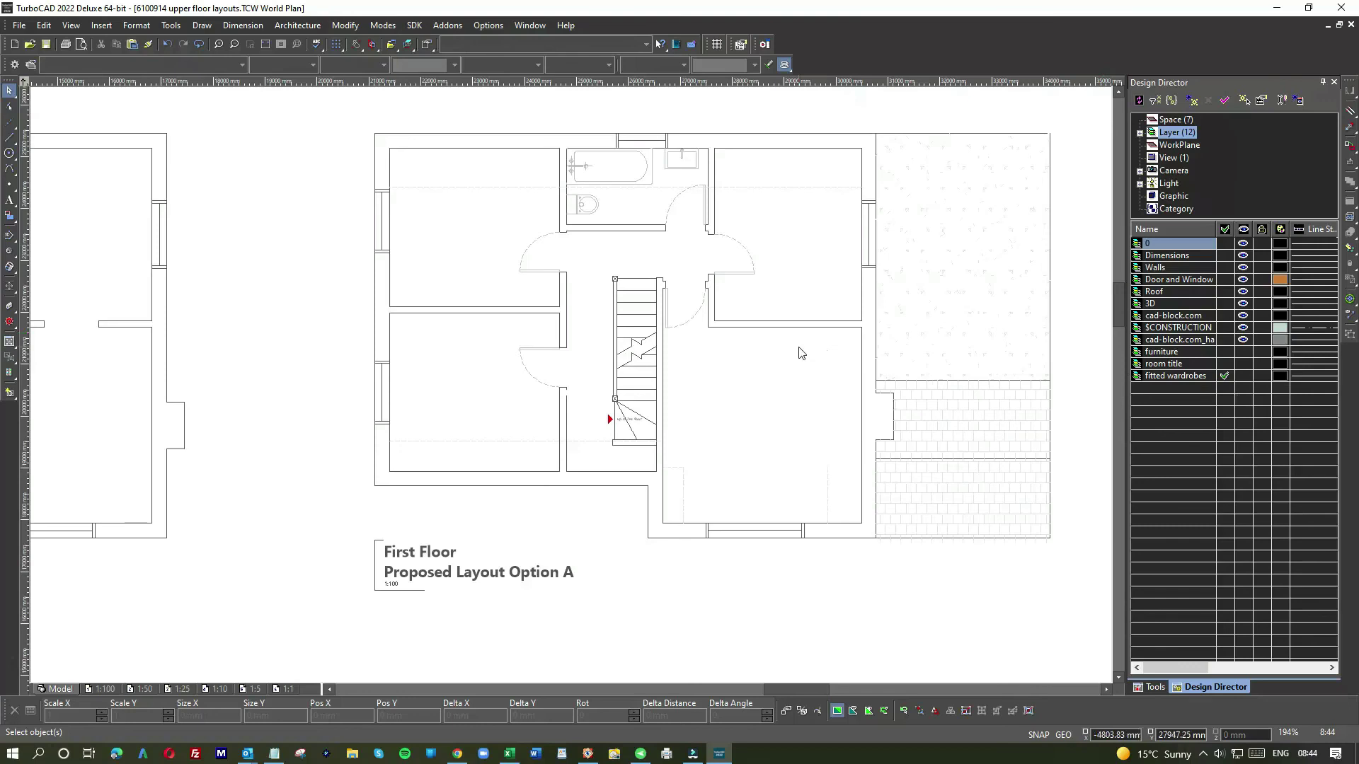
{"action": "left_click", "coordinate": [1243, 375]}
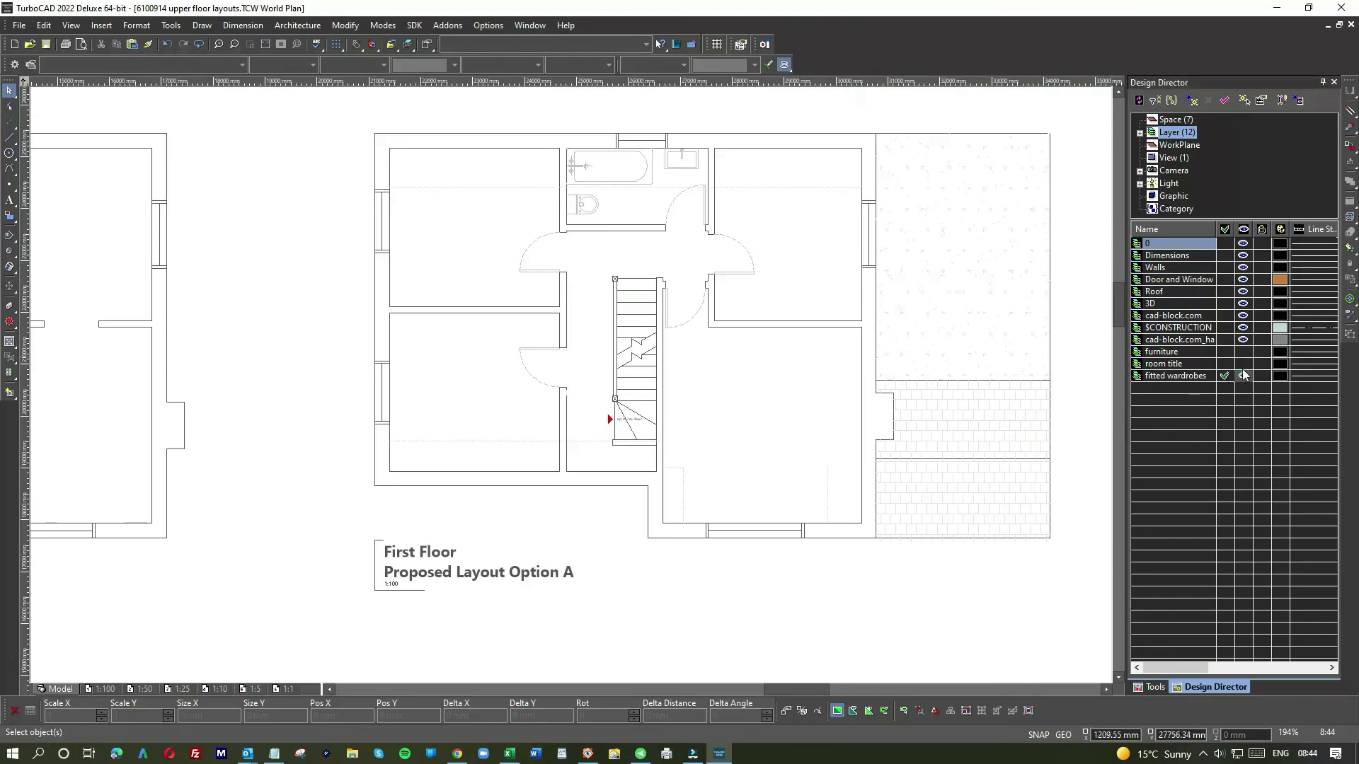
{"action": "left_click", "coordinate": [1243, 364]}
{"action": "left_click", "coordinate": [1243, 352]}
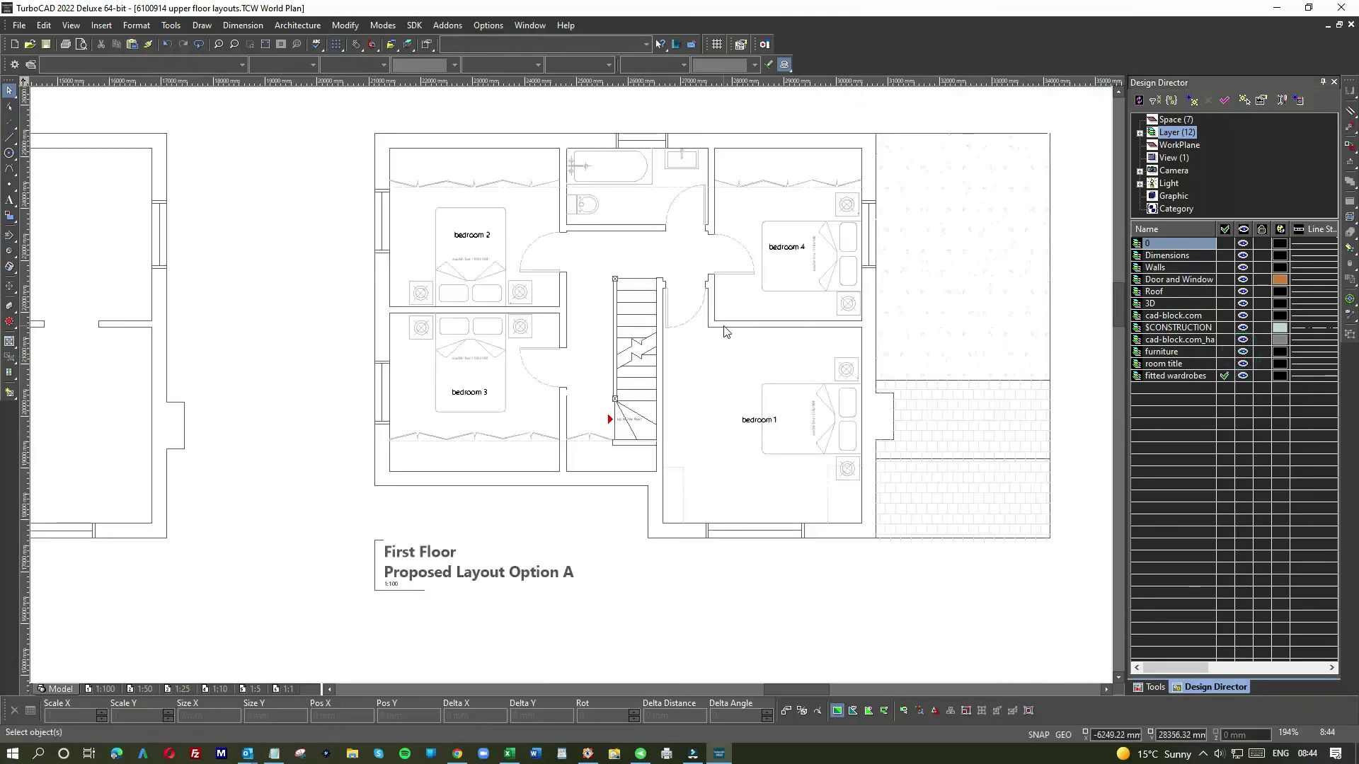
{"action": "scroll", "coordinate": [418, 443], "scroll_direction": "down", "scroll_amount": 2}
{"action": "scroll", "coordinate": [518, 434], "scroll_direction": "up", "scroll_amount": 2}
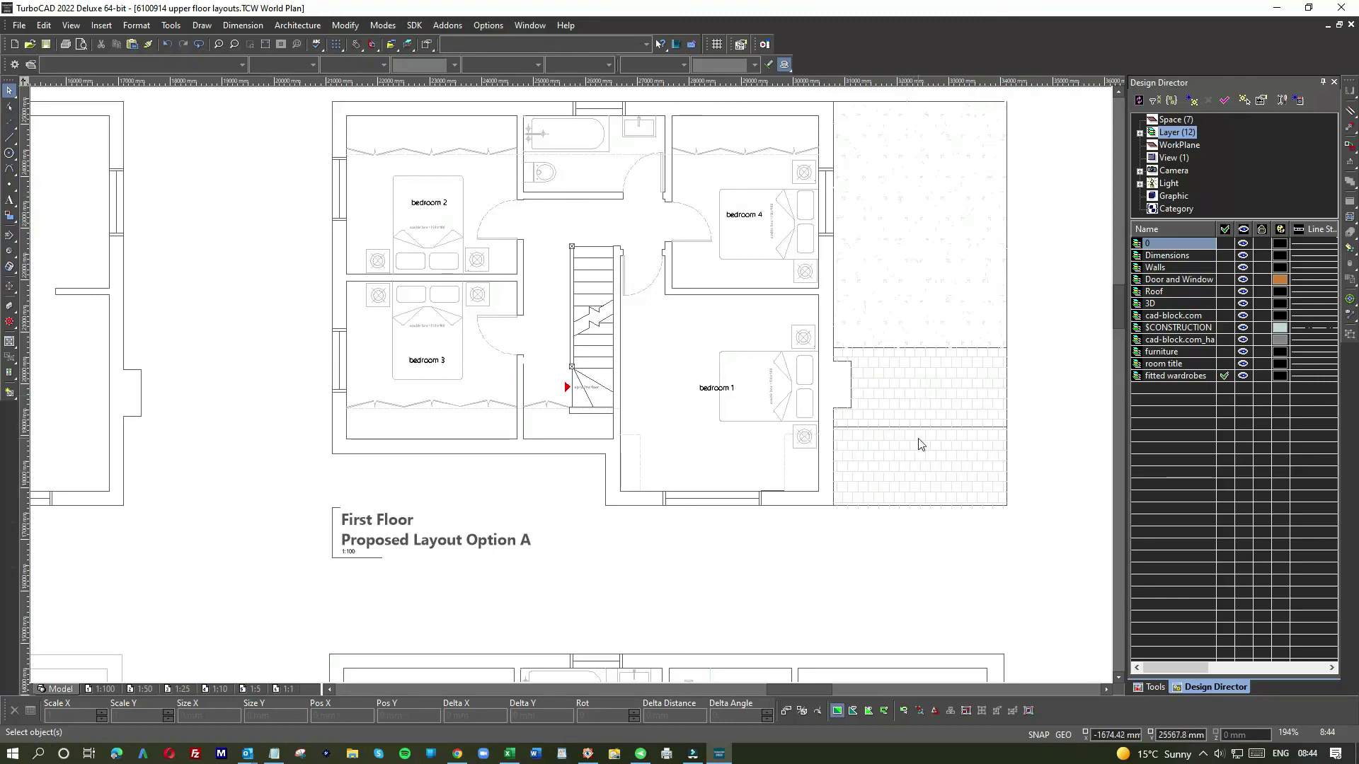
{"action": "key", "text": "Page_Down"}
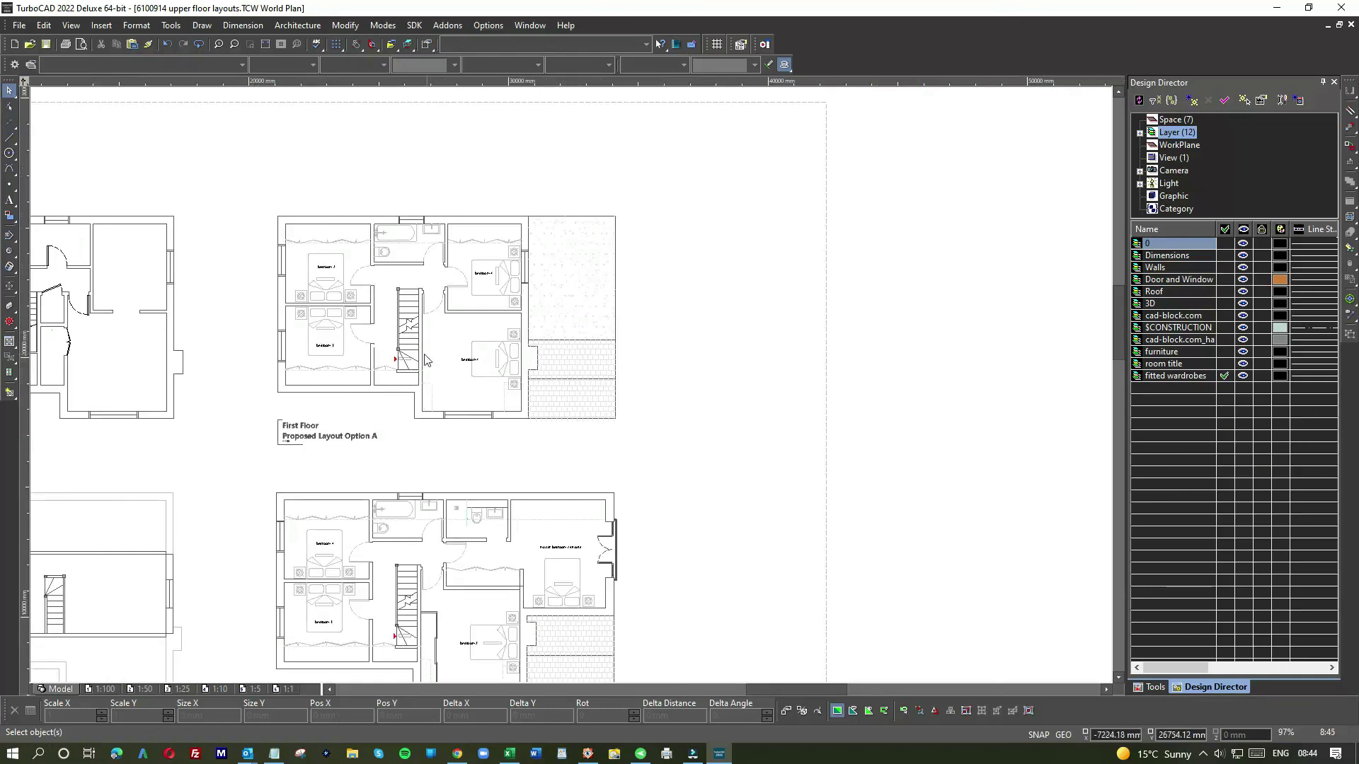
{"action": "key", "text": "Page_Down"}
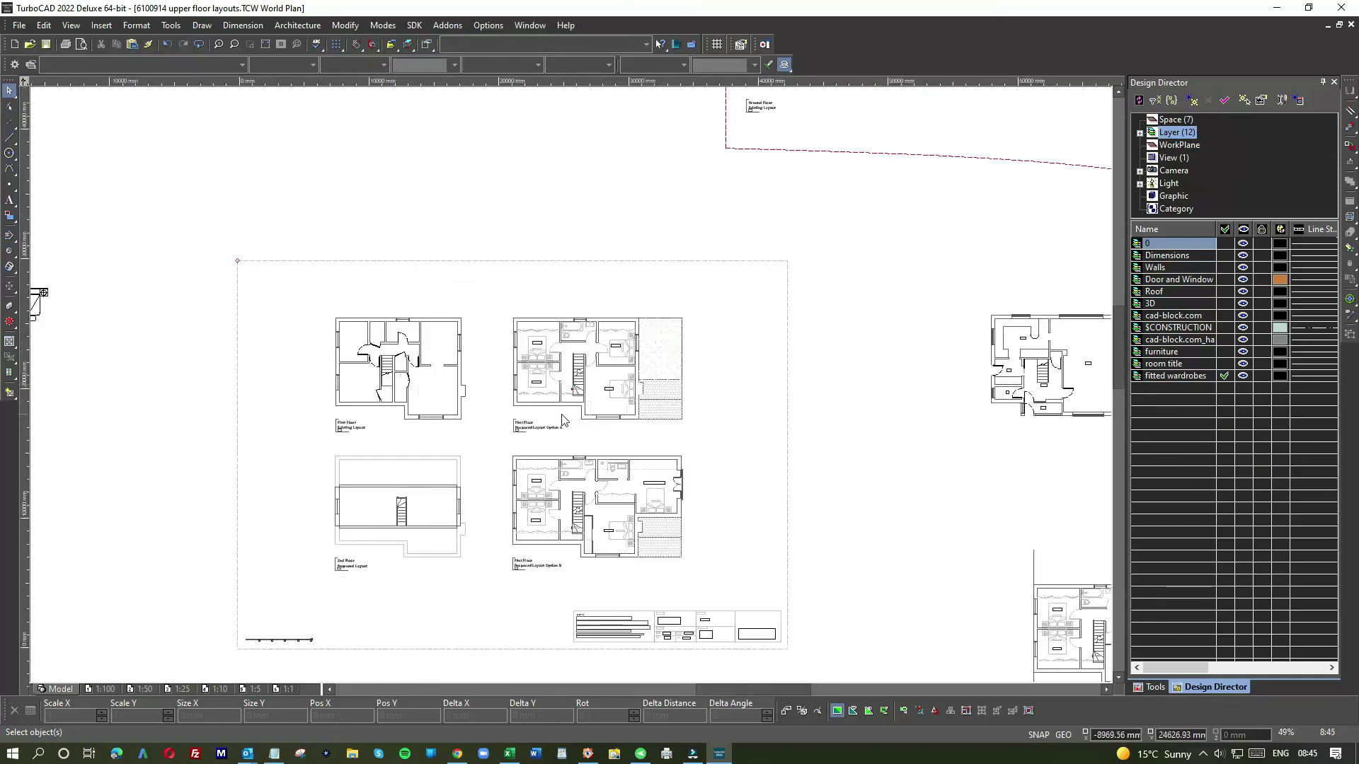
{"action": "key", "text": "Page_Up"}
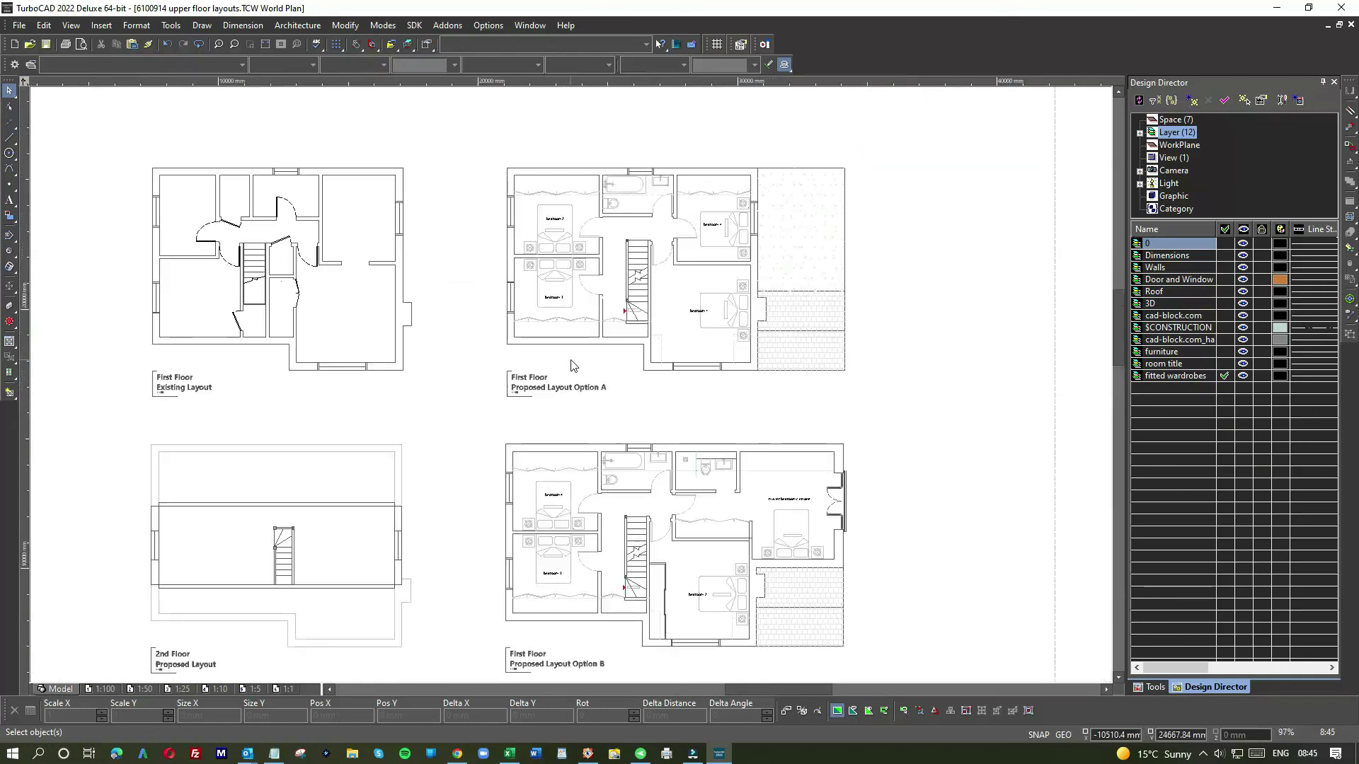